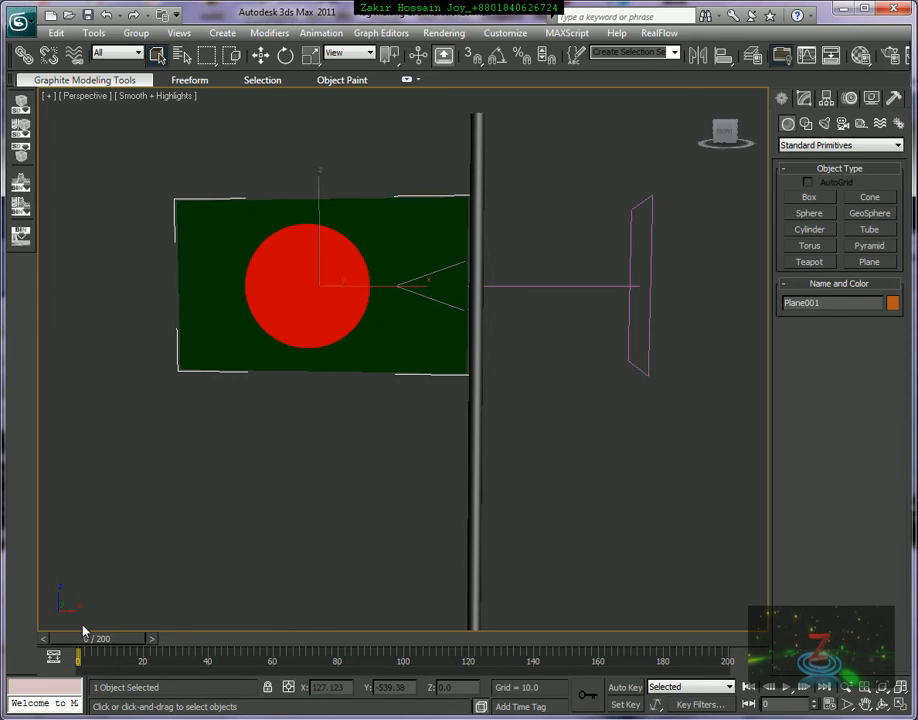
Step: Play the waving flag animation and return the timeline to frame 0
key("slash")
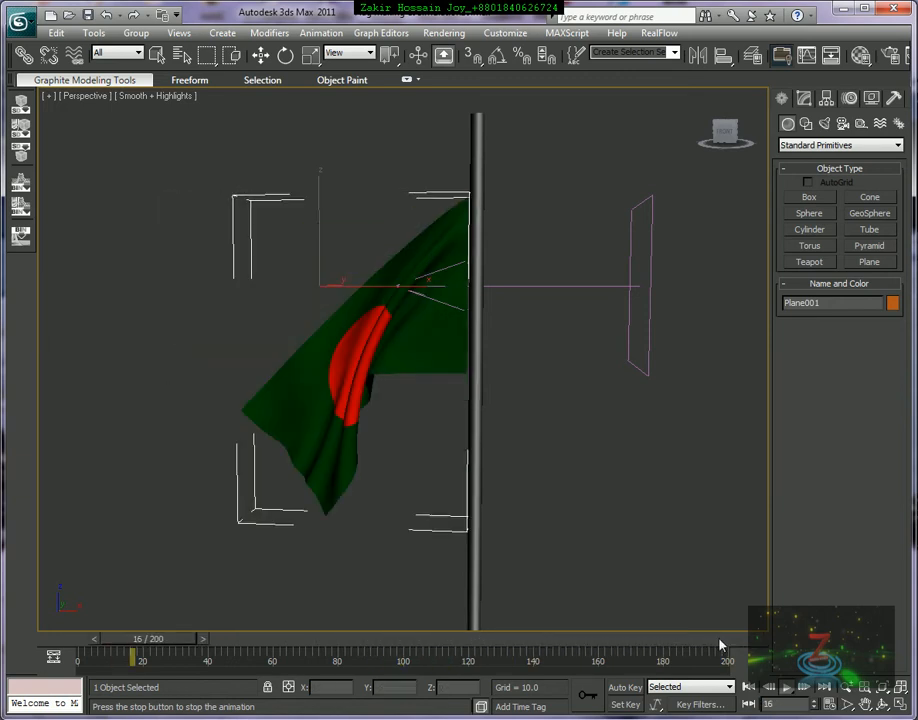
left_click_drag(365, 638, 82, 638)
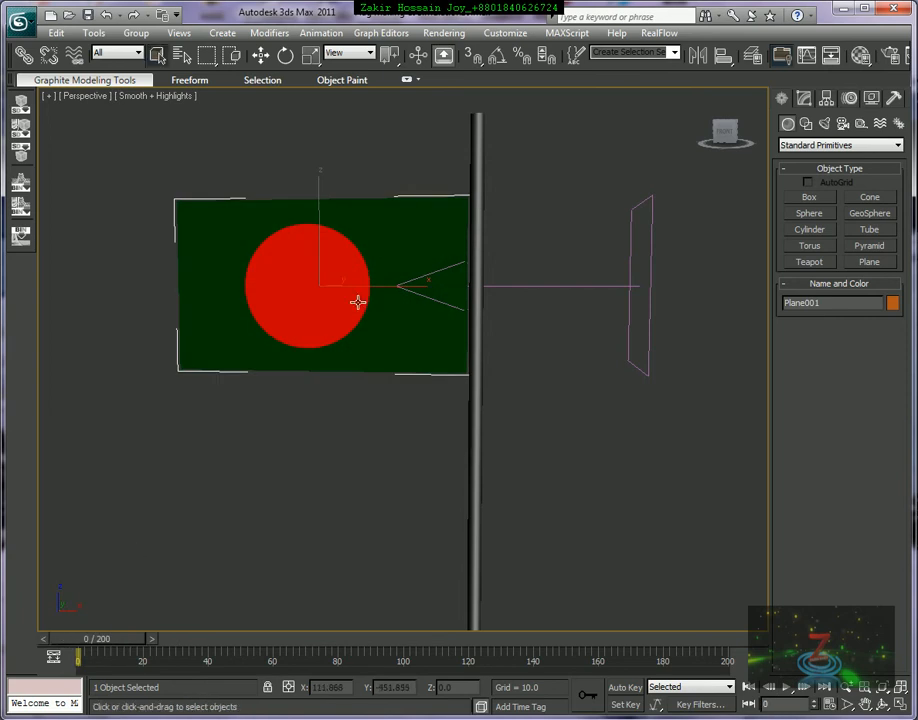
Step: Remove the Cloth modifier from the flag plane so that only its base Plane remains in the stack
left_click(561, 178)
left_click(383, 248)
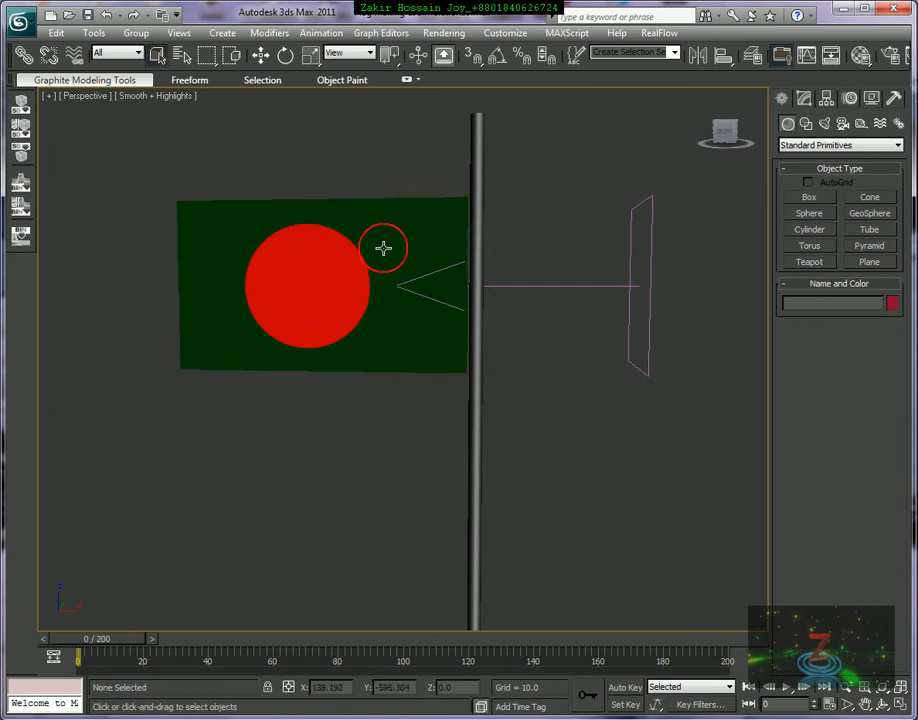
left_click(806, 99)
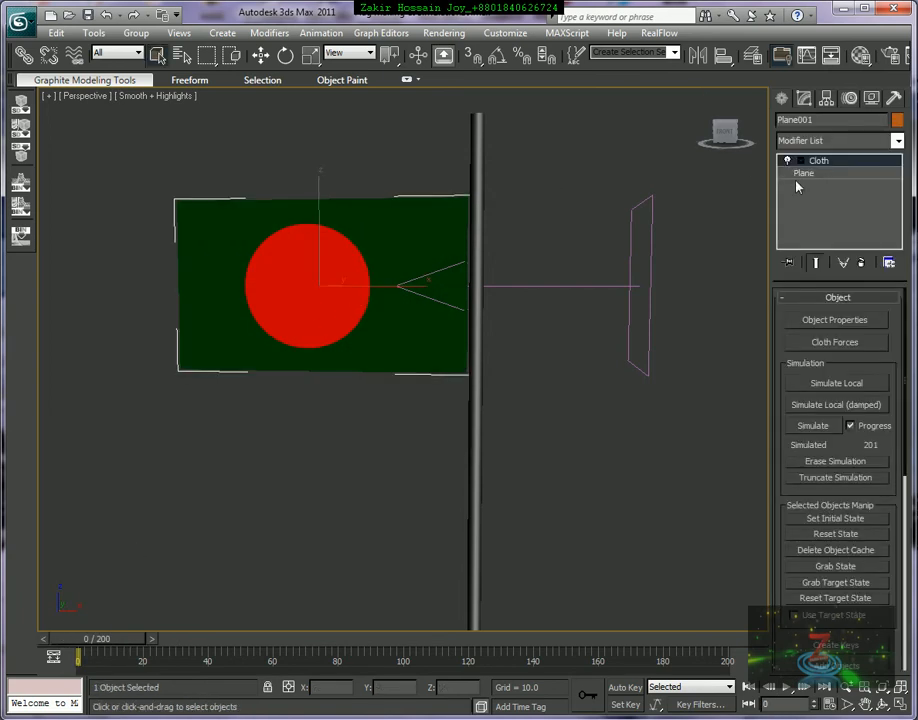
left_click(802, 176)
left_click(568, 412)
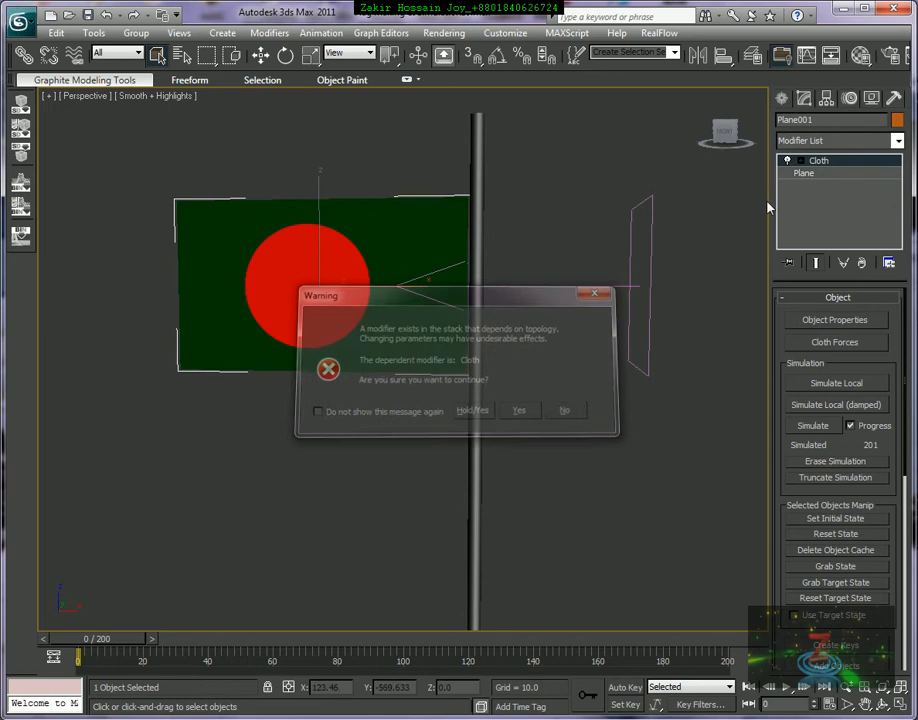
left_click(845, 262)
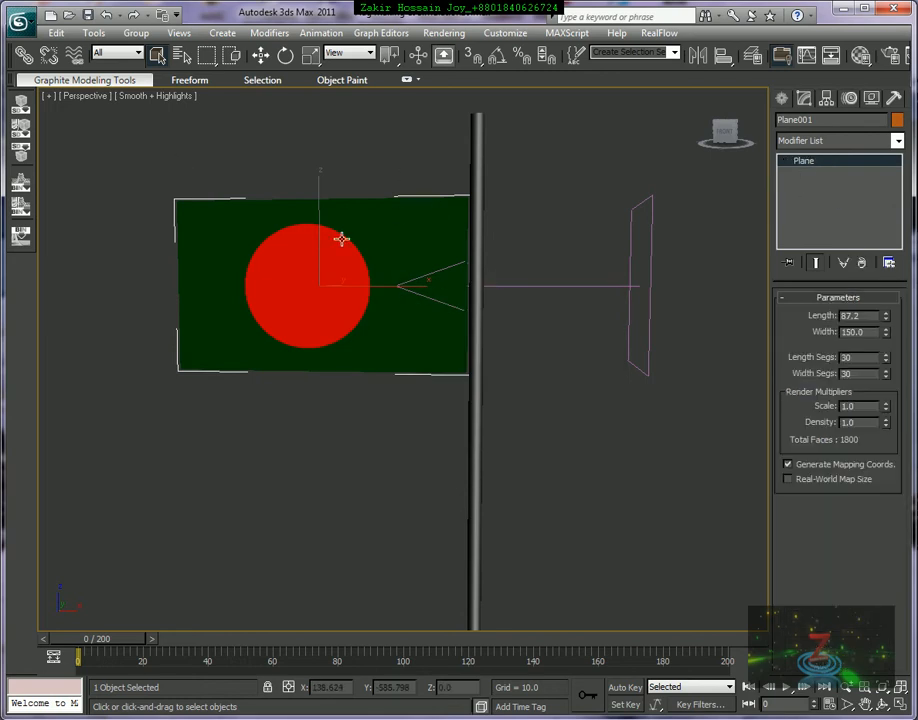
Step: Delete all objects in the scene, including the flag and its pole
left_click_drag(348, 143, 648, 446)
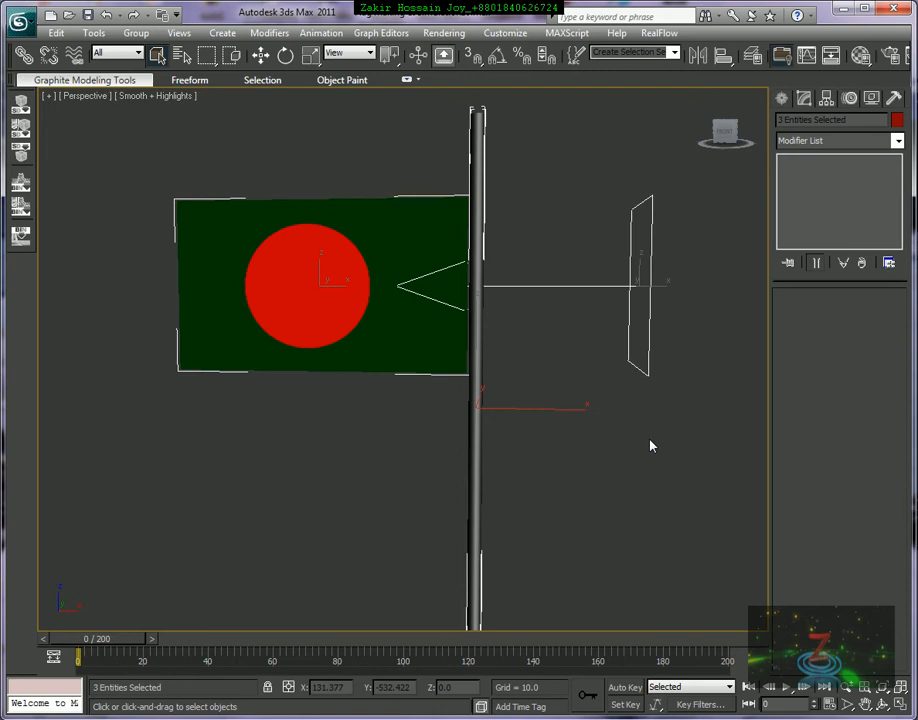
key("Delete")
left_click(548, 273)
Step: Reset 3ds Max to an empty default scene without saving the changes
left_click(26, 22)
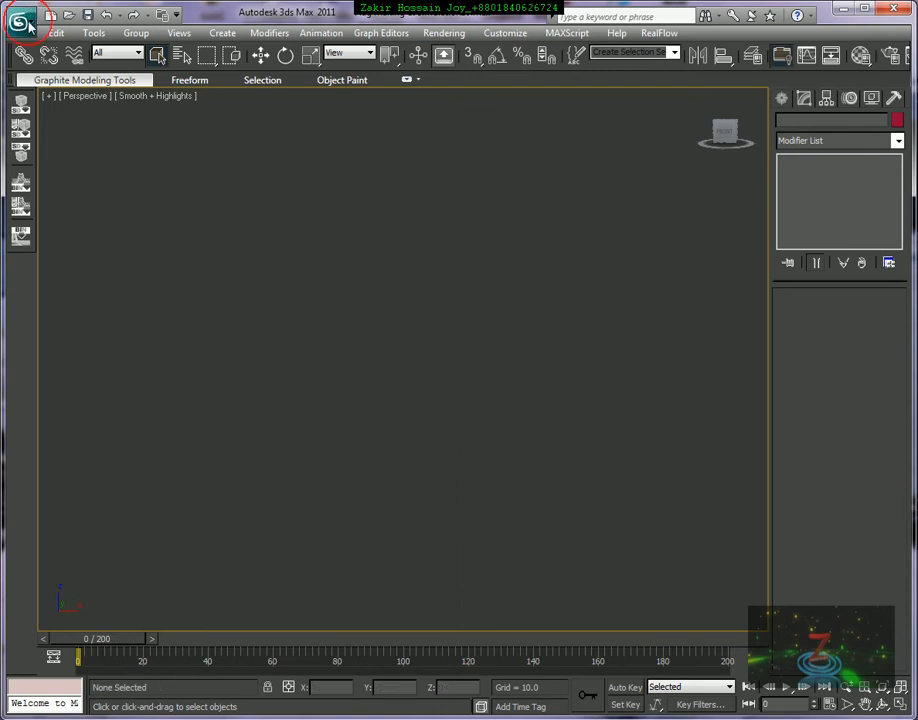
left_click(22, 20)
left_click(58, 91)
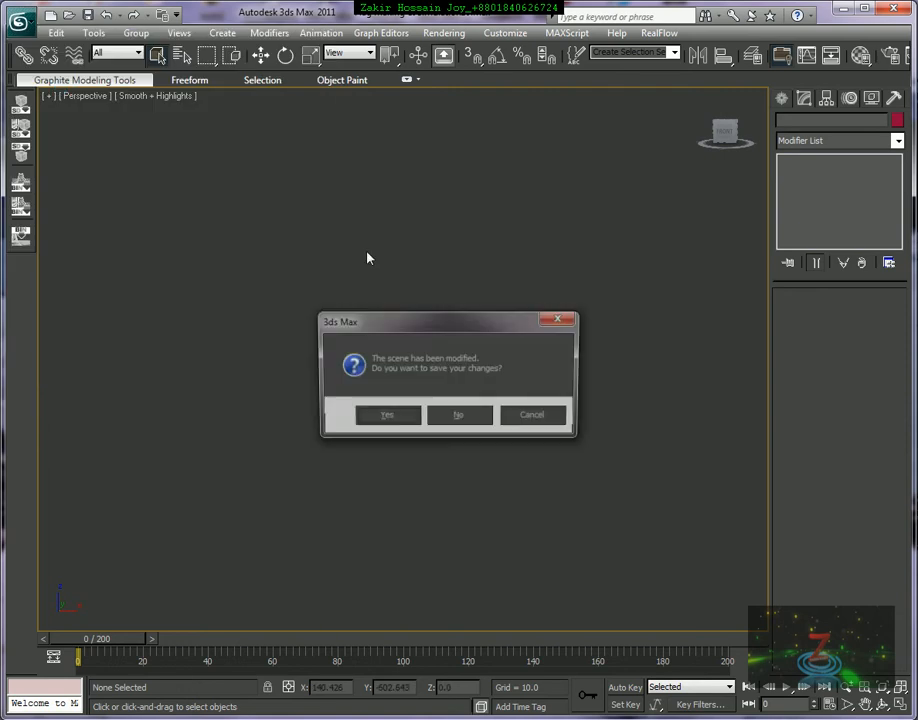
left_click(468, 412)
left_click(414, 391)
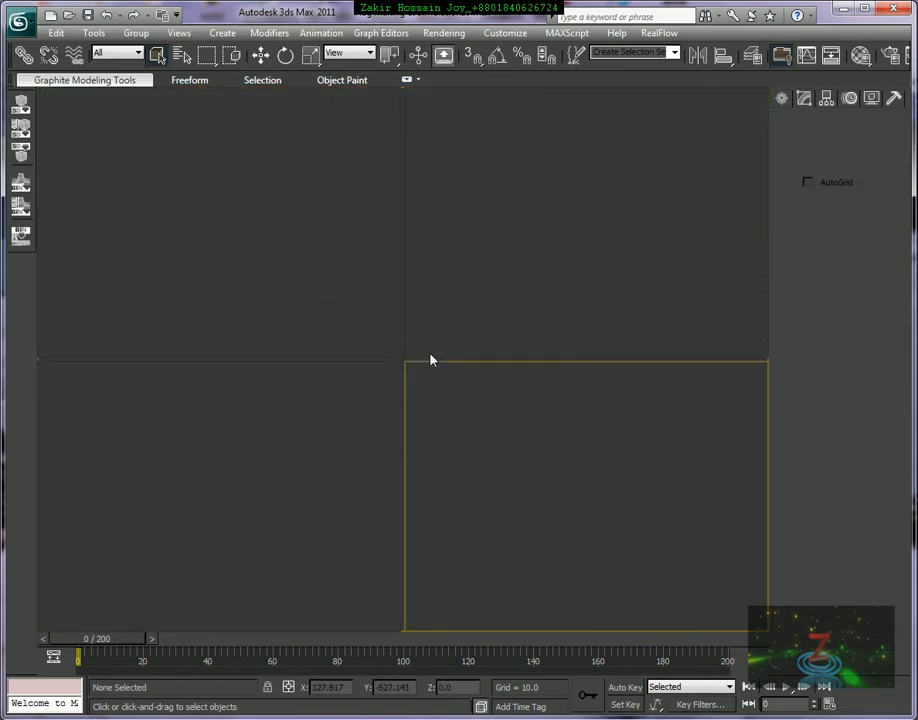
left_click(310, 303)
left_click(317, 442)
left_click(480, 428)
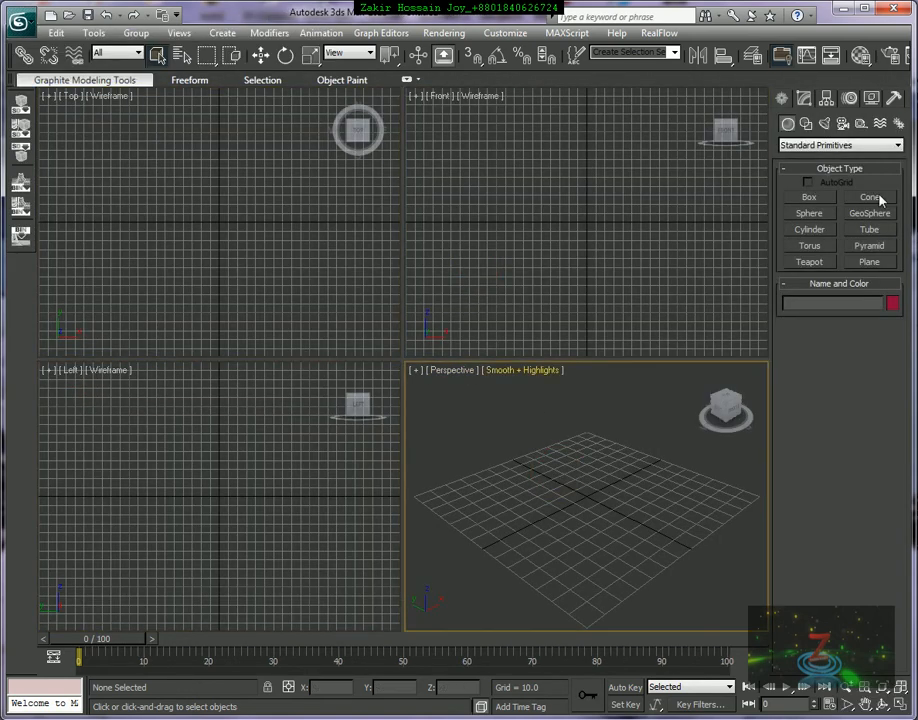
Step: Create a plane about 62 long and 95 wide near the centre of the Front viewport
left_click(869, 262)
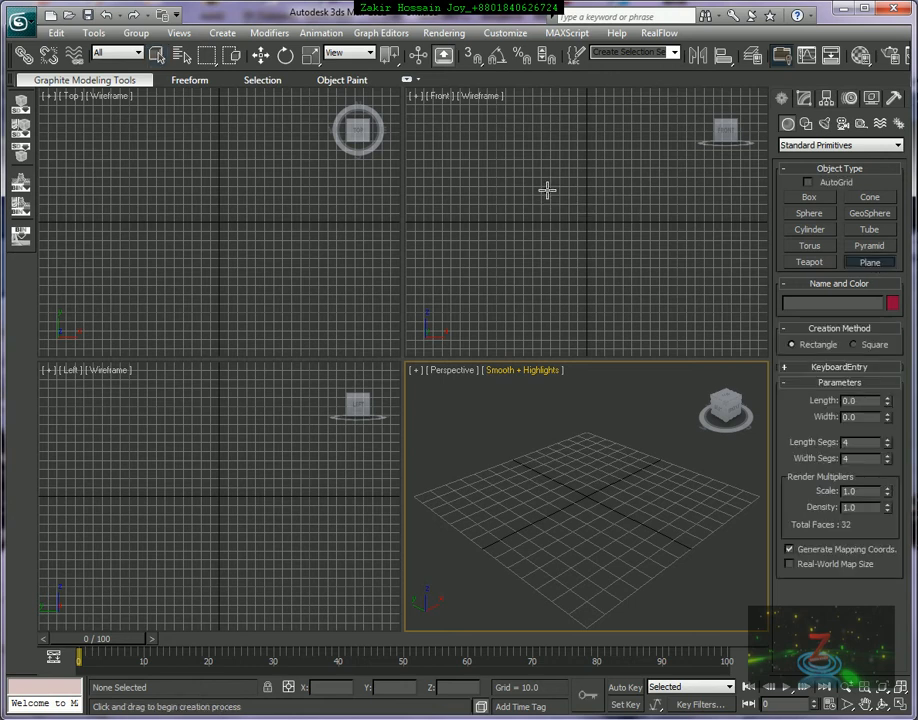
left_click_drag(544, 189, 631, 246)
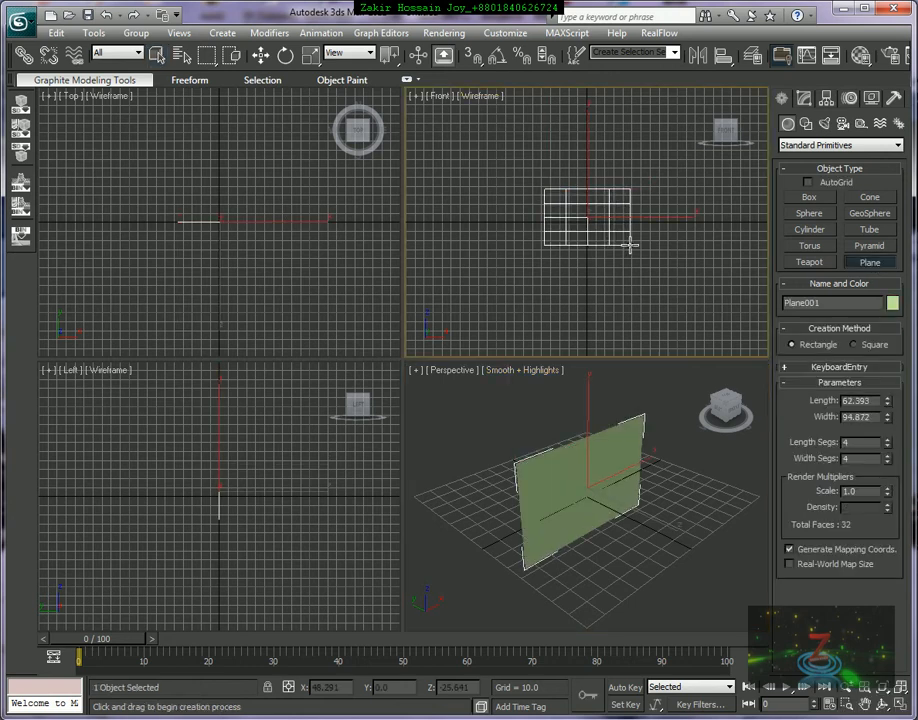
middle_click_drag(645, 477, 637, 493)
middle_click(642, 292)
scroll(627, 254, "up", 5)
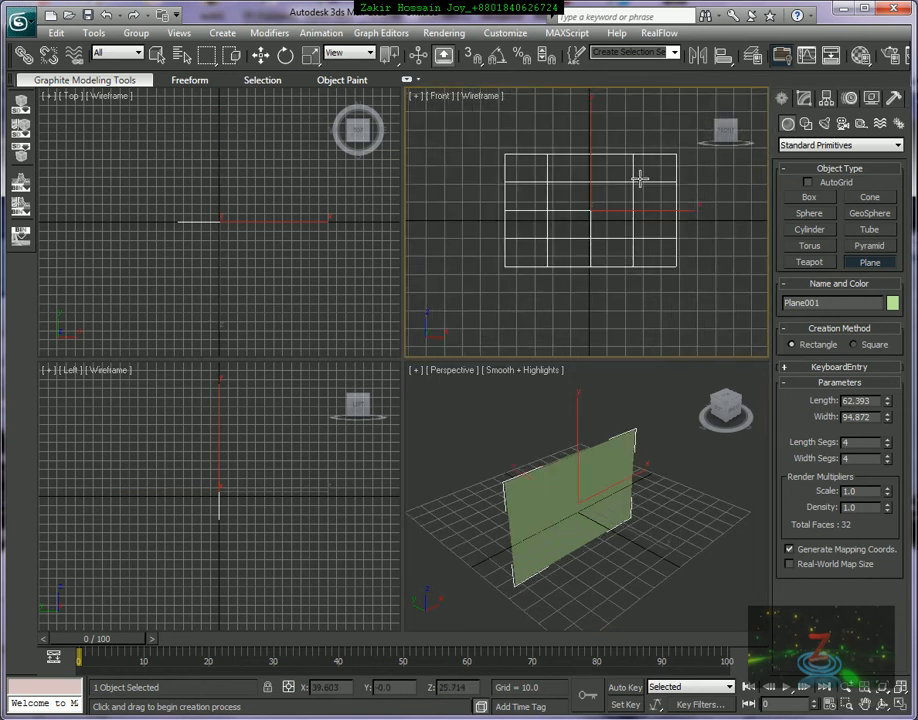
Step: Move the plane to the world origin by setting its absolute X and Z positions to 0
left_click(260, 55)
right_click(260, 55)
double_click(397, 331)
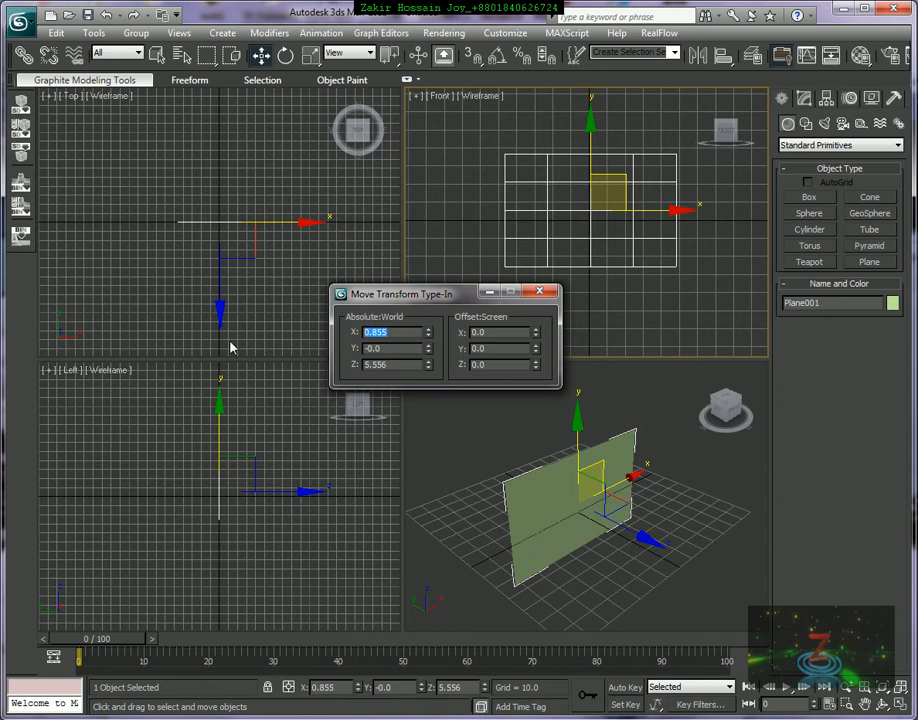
type("0")
key("Tab")
key("Tab")
type("0")
key("Tab")
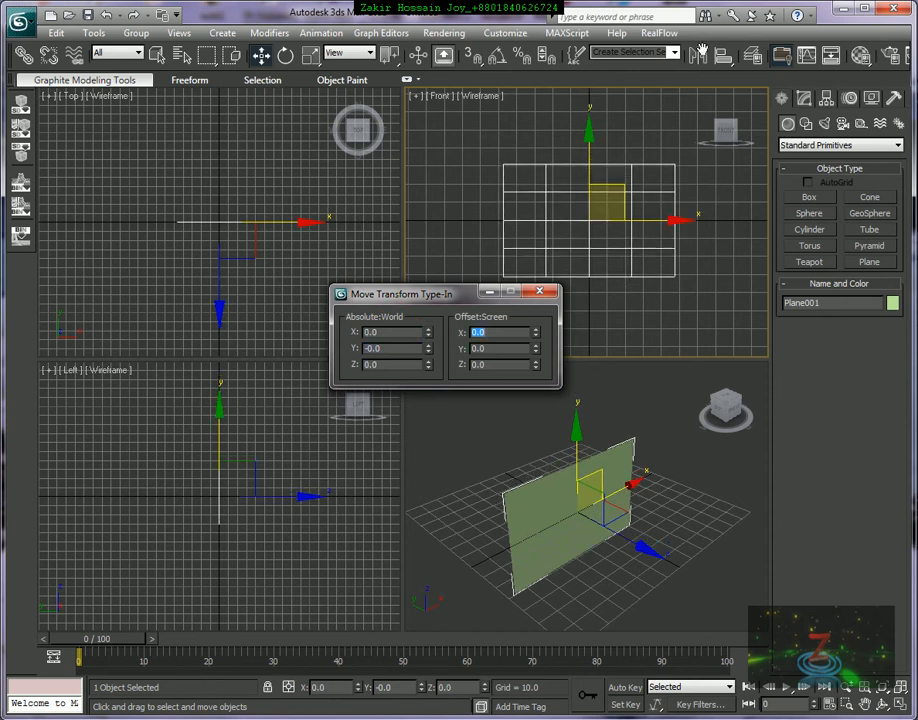
left_click(540, 291)
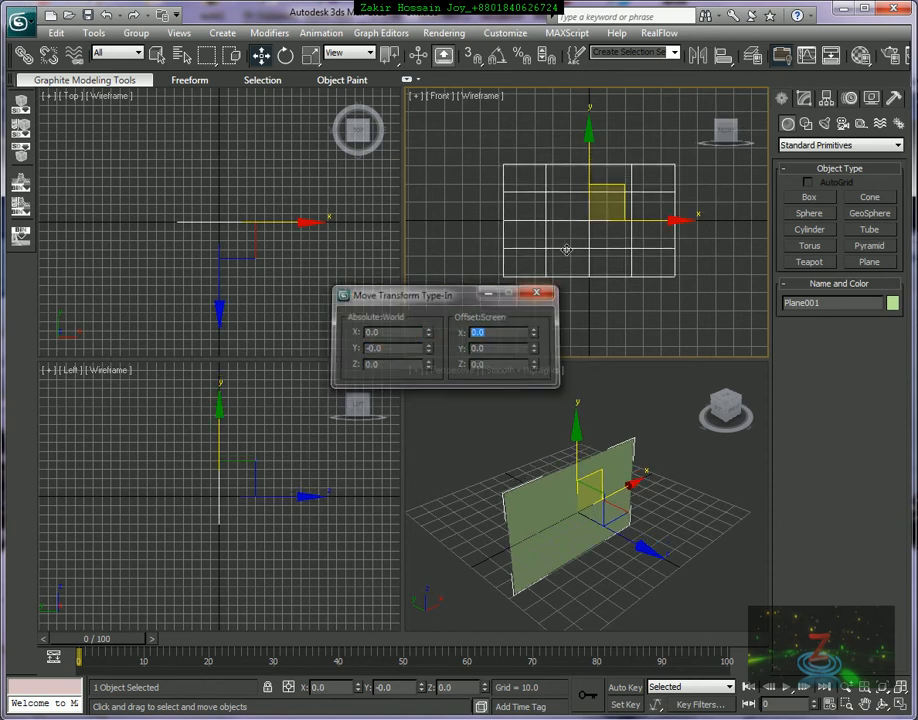
Step: Set the plane's length to 85 and its width to 150
left_click(804, 99)
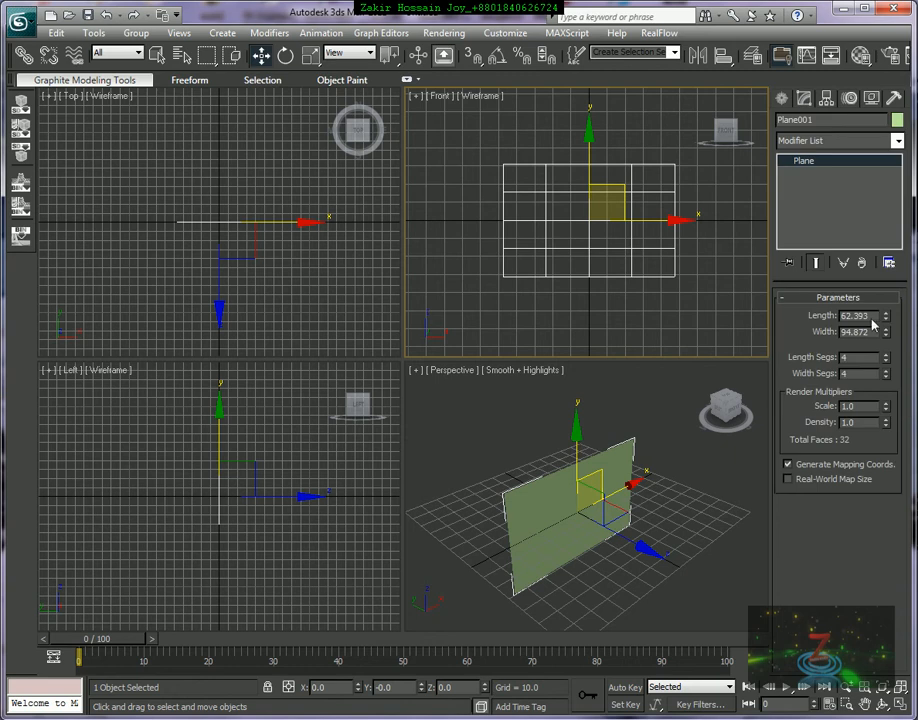
left_click_drag(876, 316, 756, 322)
type("85")
key("Tab")
type("1")
key("Return")
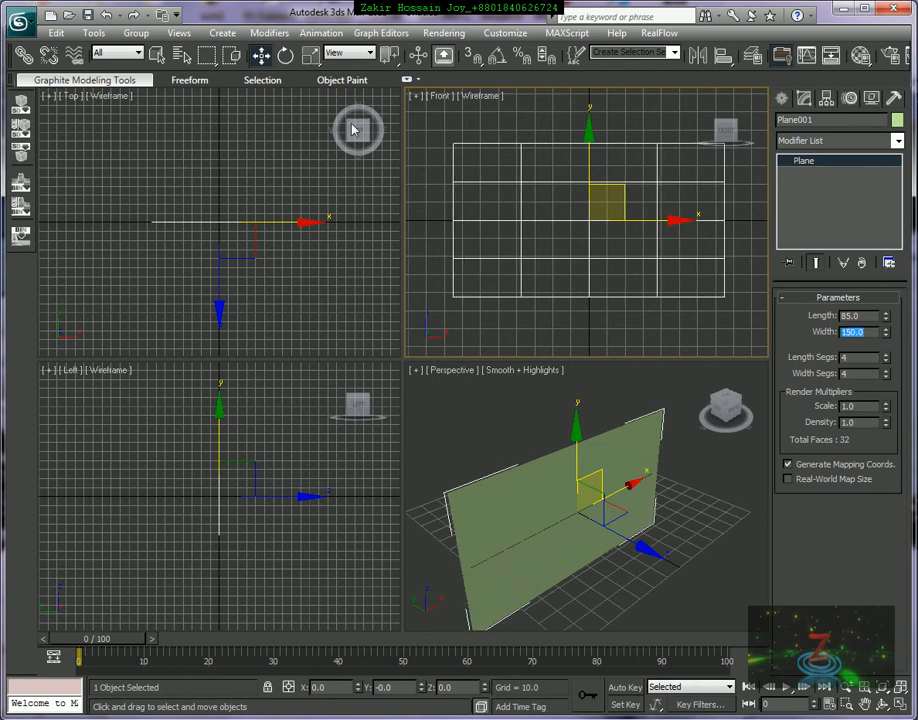
Step: Set the plane's length and width segments to 30 each
middle_click_drag(662, 500, 601, 468, "alt")
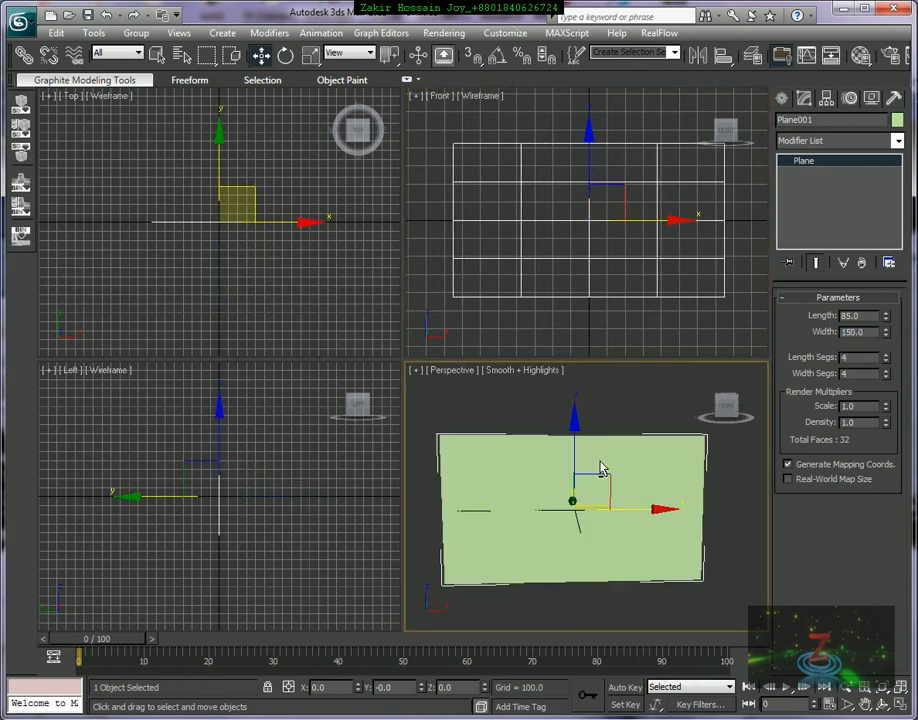
double_click(858, 357)
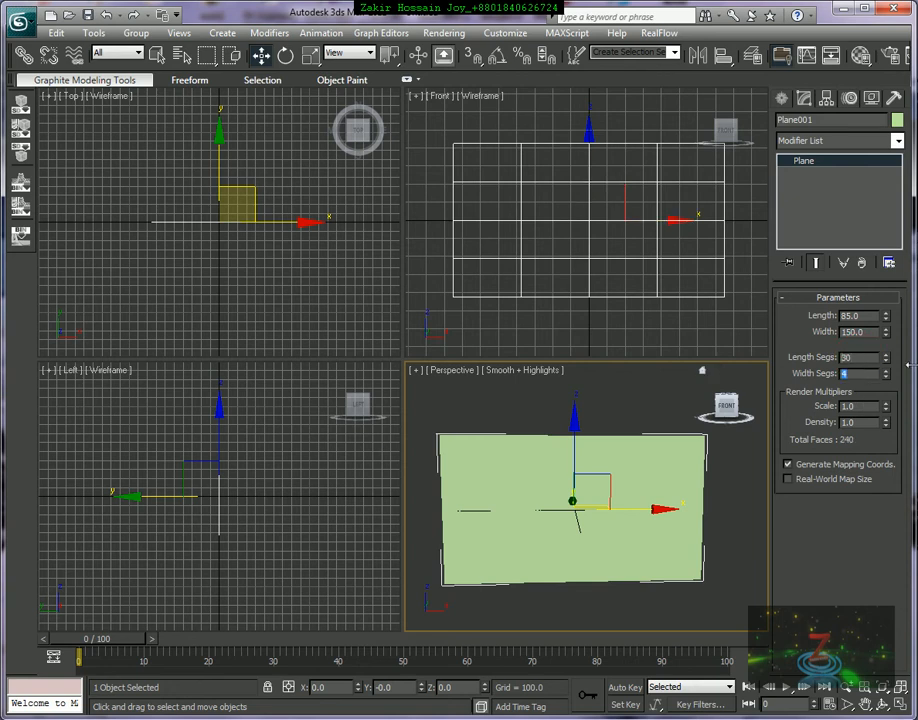
type("30")
key("Return")
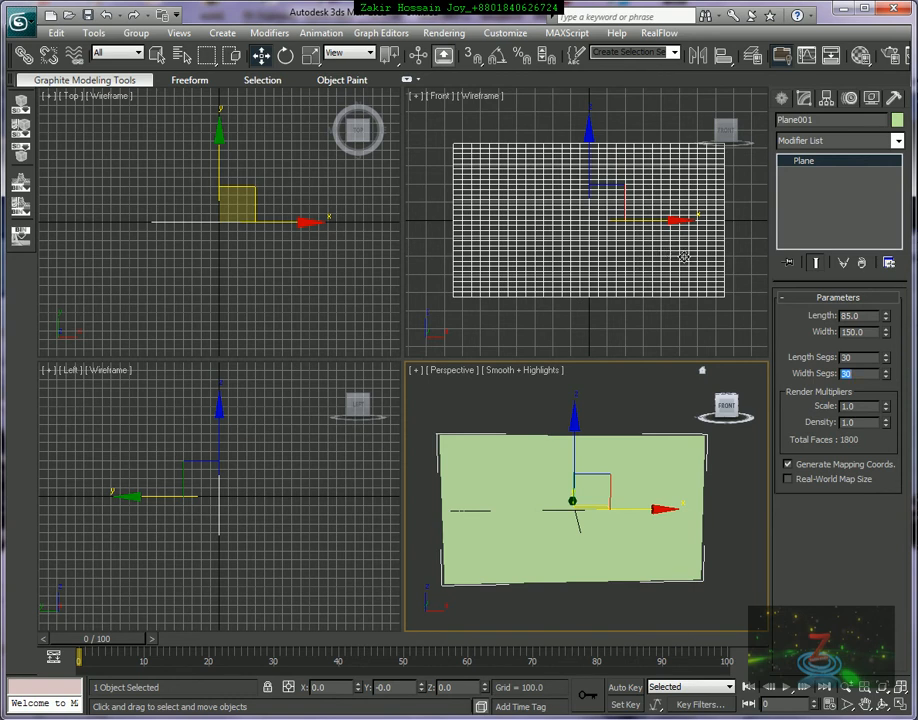
middle_click_drag(694, 270, 686, 271)
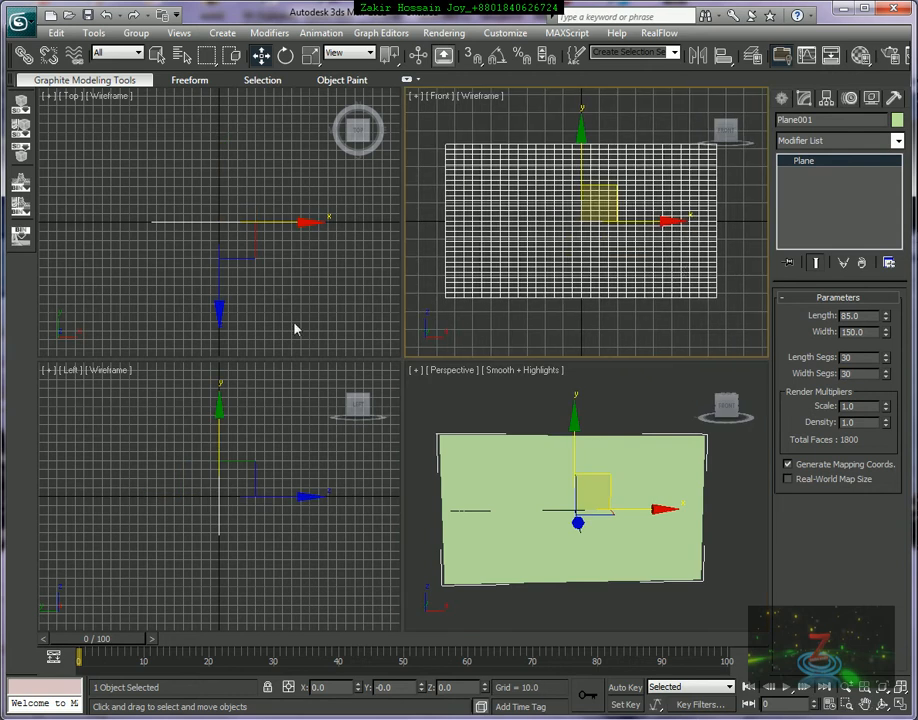
Step: Create a cylinder pole beside the plane's right edge in the Top viewport, about 2.2 in radius and 99 high
left_click(781, 98)
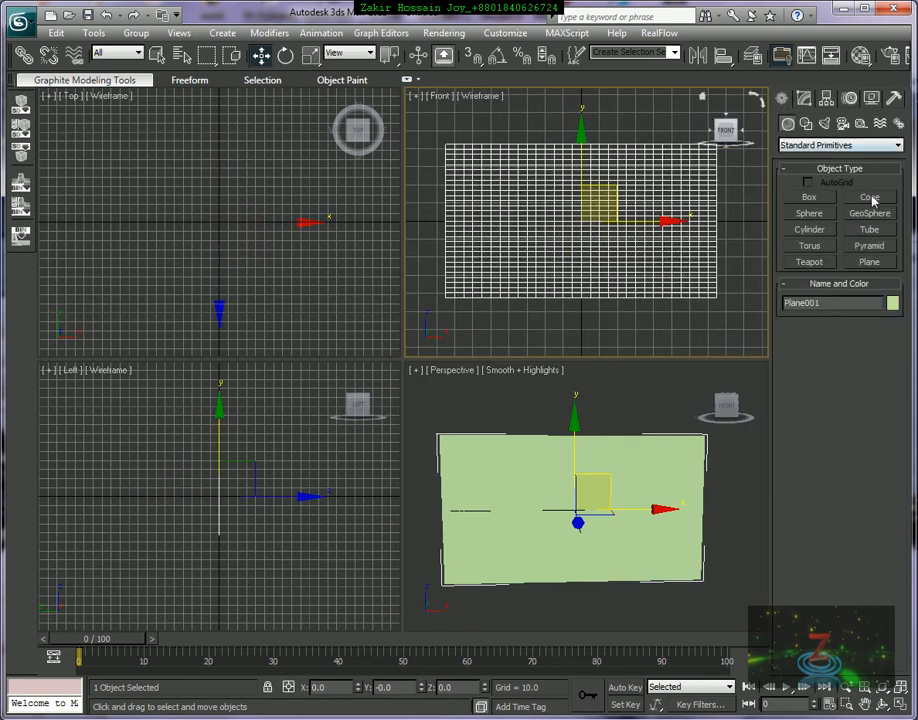
left_click(820, 230)
scroll(303, 228, "up", 4)
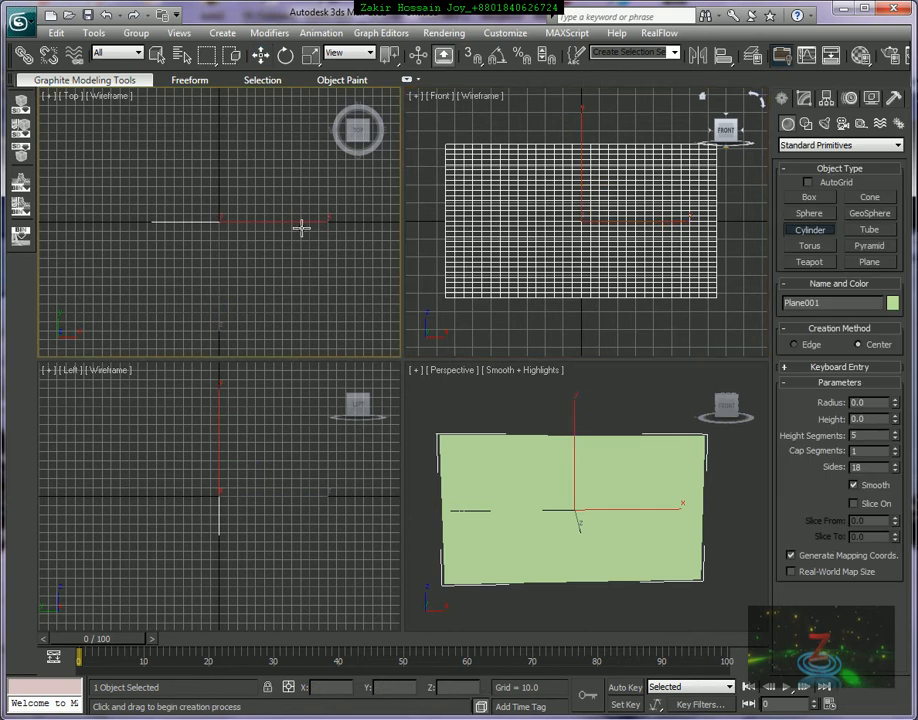
scroll(262, 215, "up", 3)
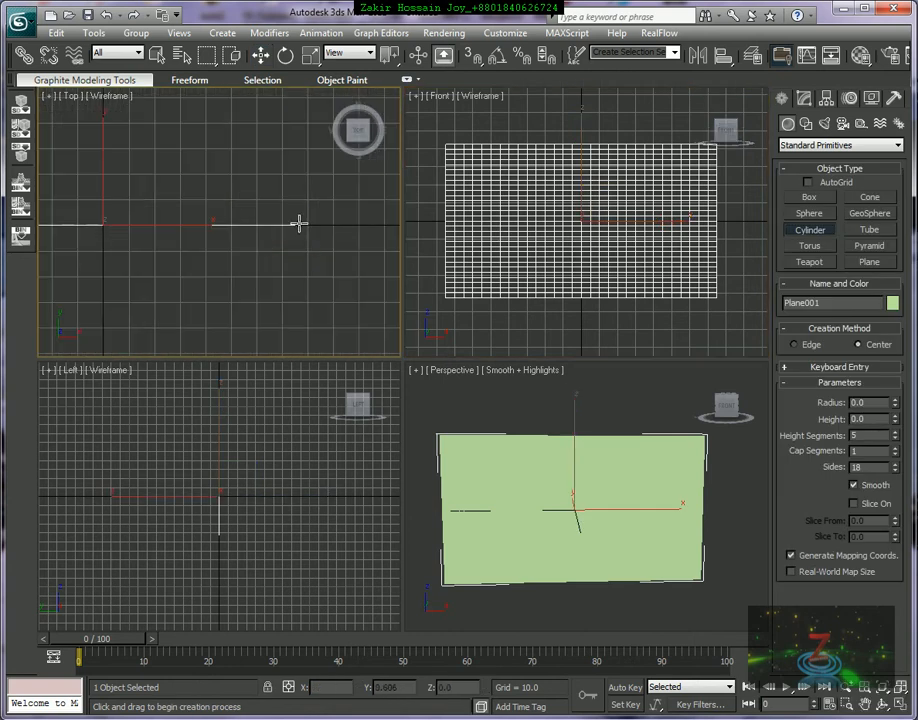
left_click_drag(303, 226, 304, 226)
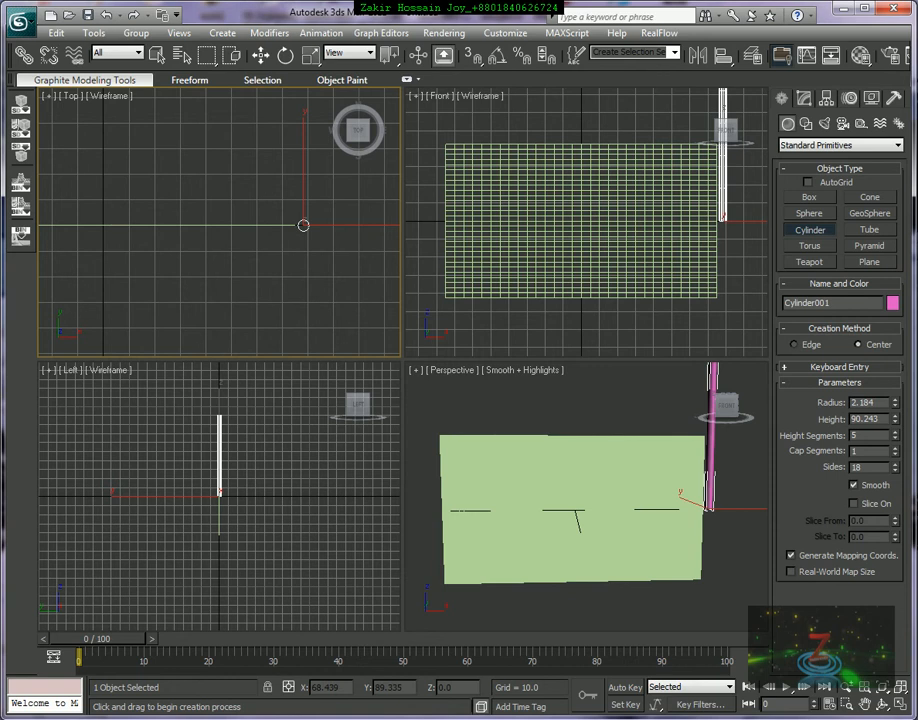
left_click(303, 226)
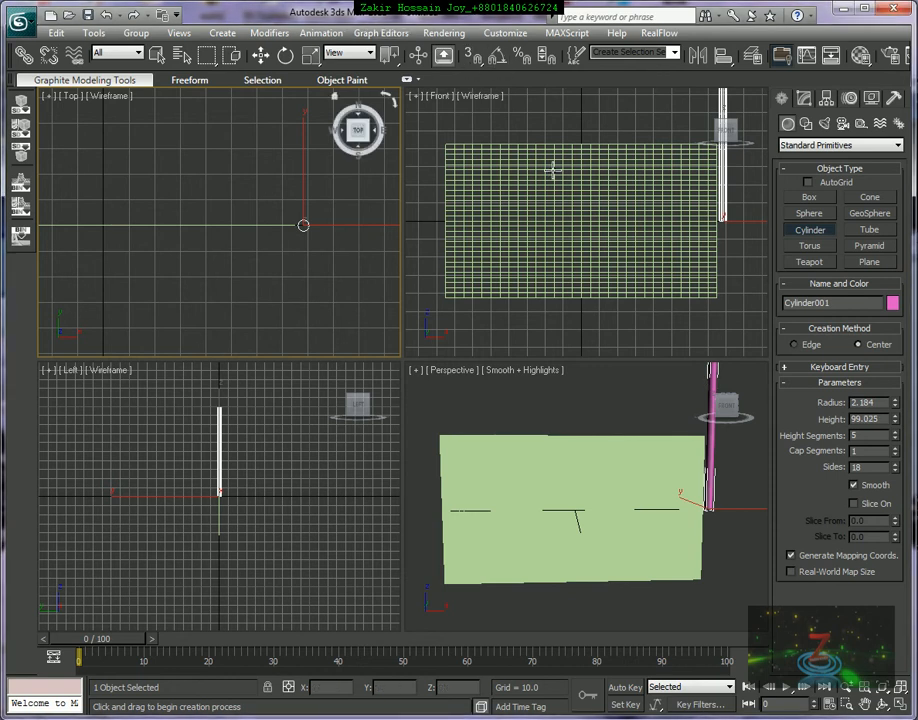
Step: Maximise the Front viewport, switch it to shaded display and hide its grid
middle_click_drag(652, 275, 637, 286)
scroll(637, 286, "down", 4)
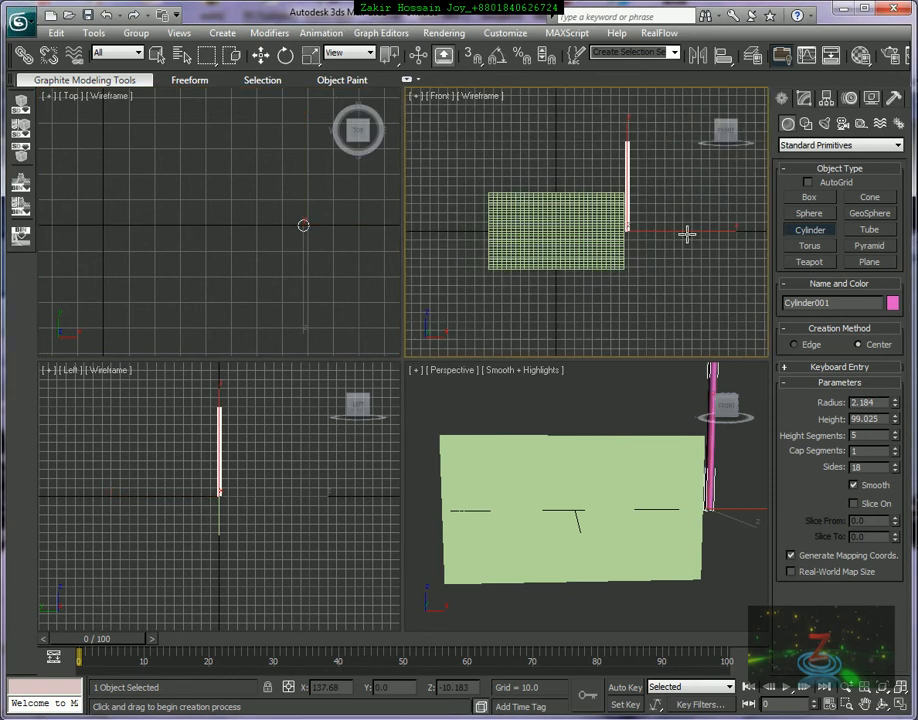
middle_click_drag(713, 272, 663, 271)
key("alt+w")
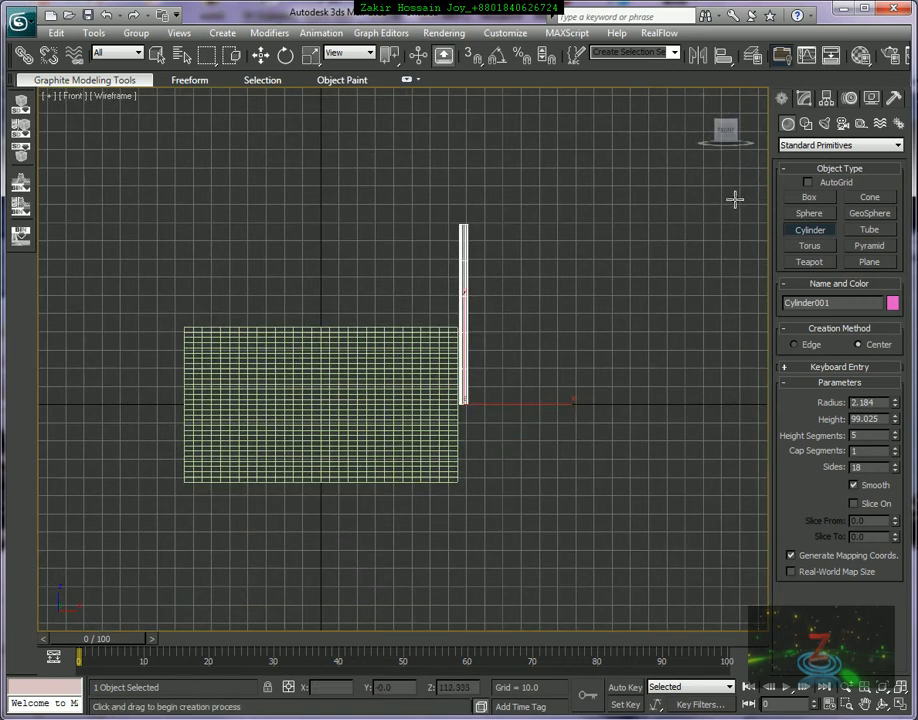
key("F3")
key("g")
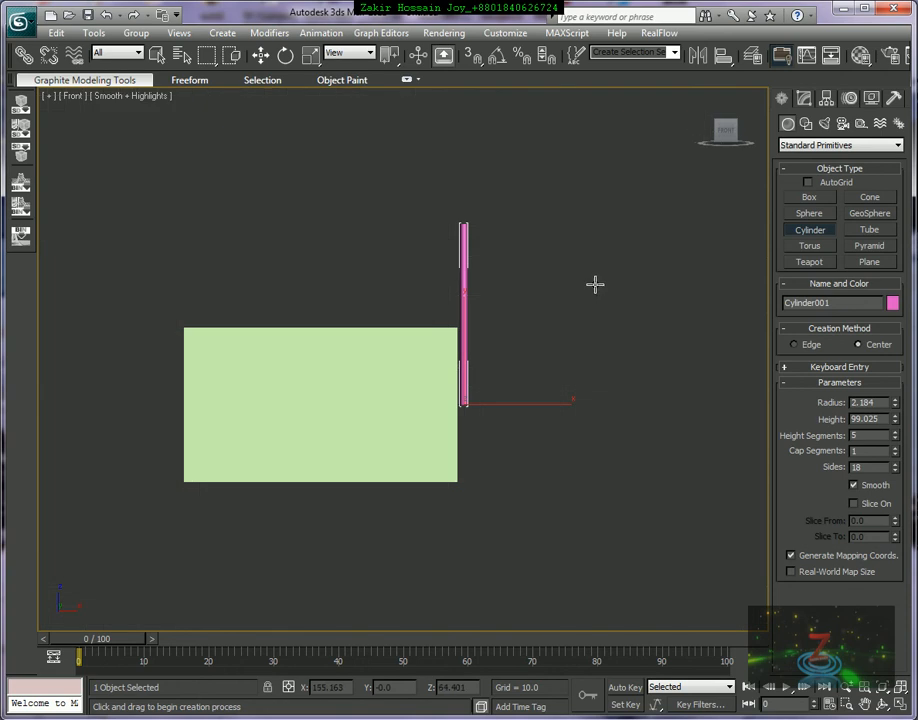
Step: Centre the cylinder's pivot on the object and lower the pole alongside the plane to a Z position of about 6
middle_click_drag(531, 375, 561, 324)
scroll(563, 280, "up", 2)
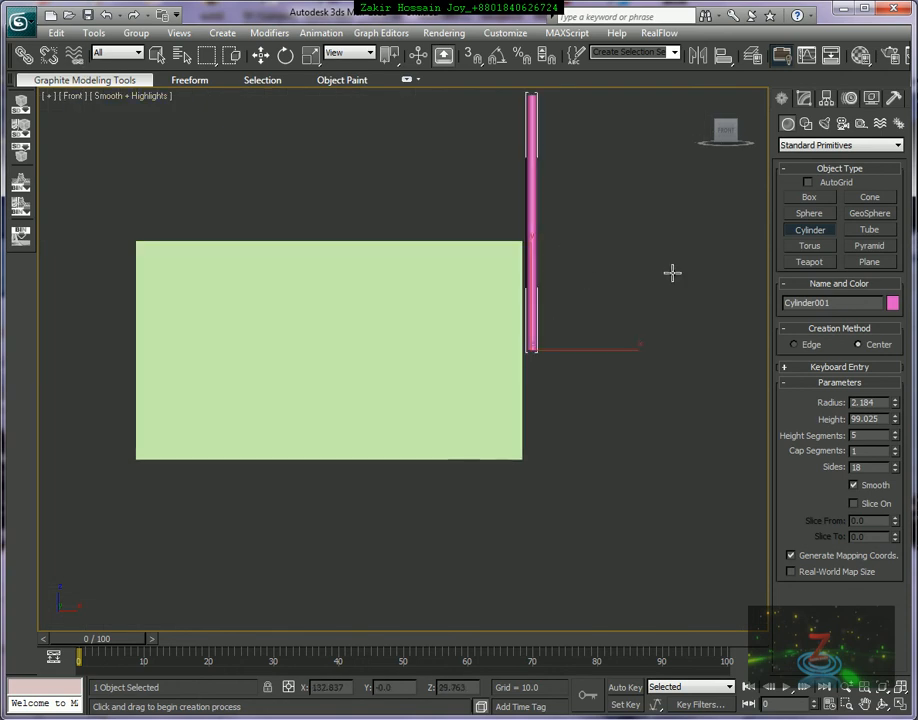
scroll(660, 320, "up", 2)
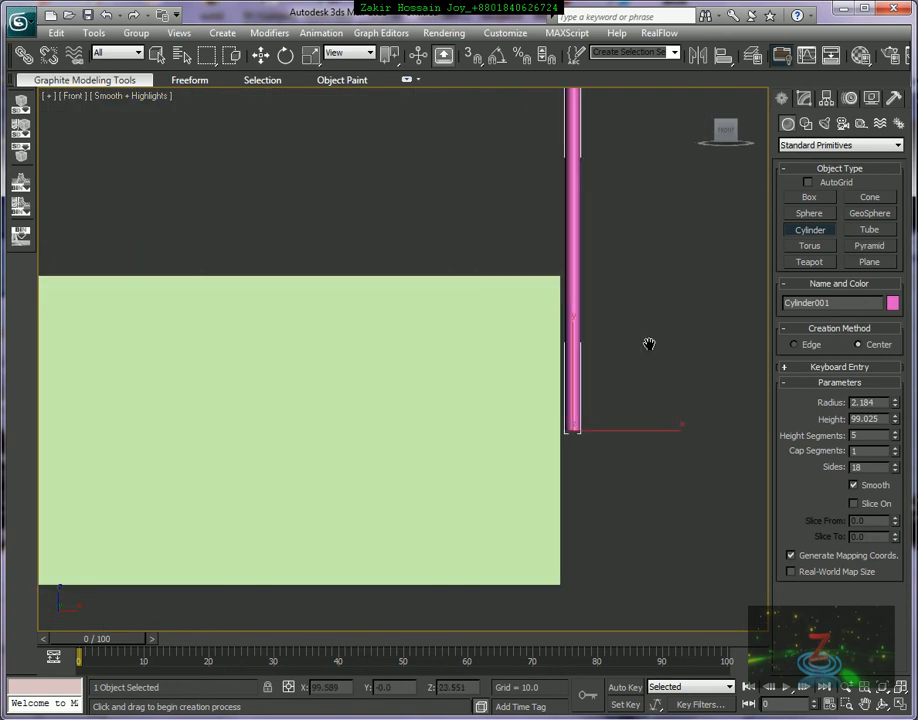
left_click(828, 98)
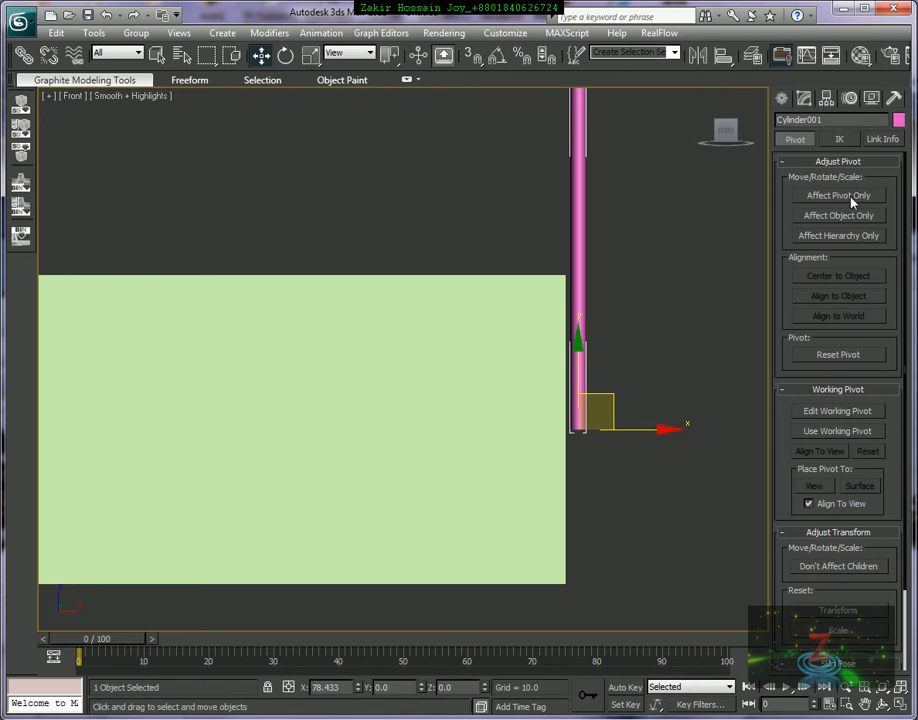
left_click(822, 197)
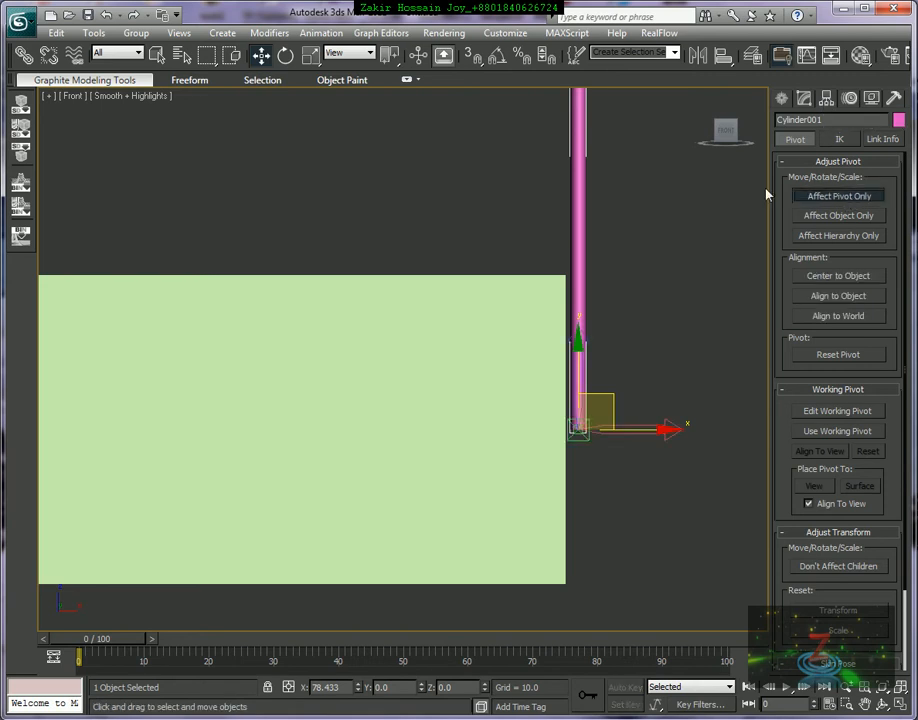
left_click(842, 274)
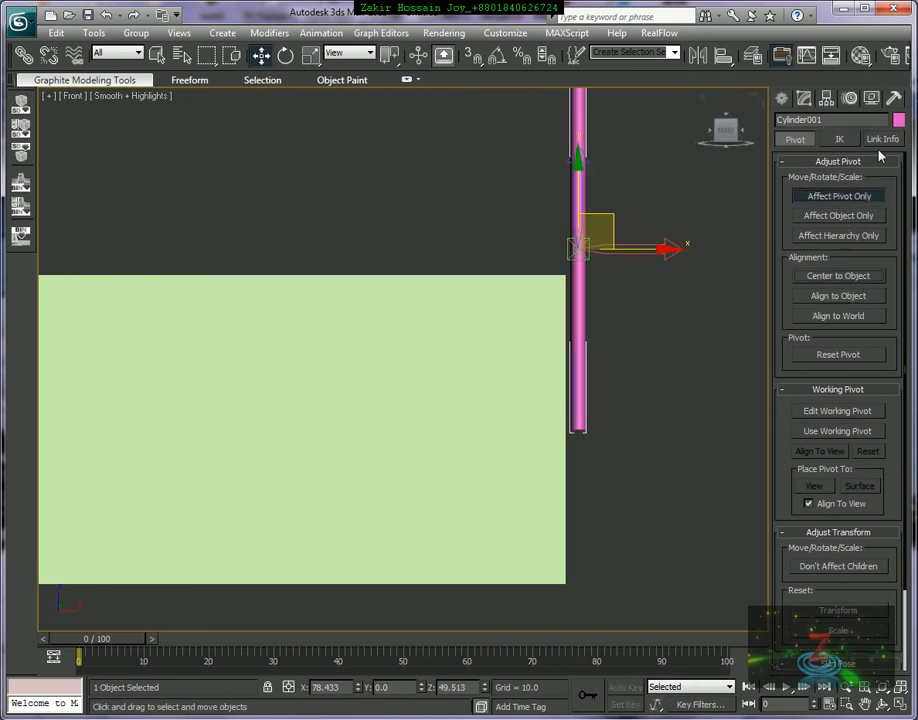
left_click(795, 140)
left_click_drag(581, 174, 582, 333)
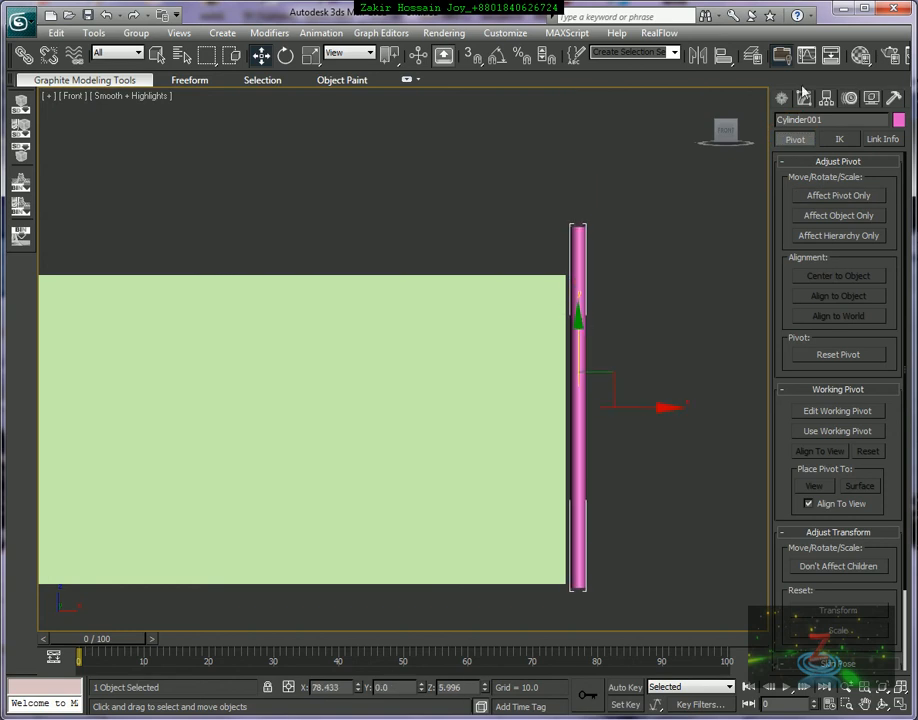
Step: Increase the pole's height to about 154 and lower it to a Z position of about -36
left_click(803, 99)
left_click_drag(893, 333, 893, 300)
left_click_drag(580, 335, 576, 487)
scroll(657, 362, "up", 2)
middle_click_drag(657, 361, 640, 216)
scroll(653, 217, "down", 3)
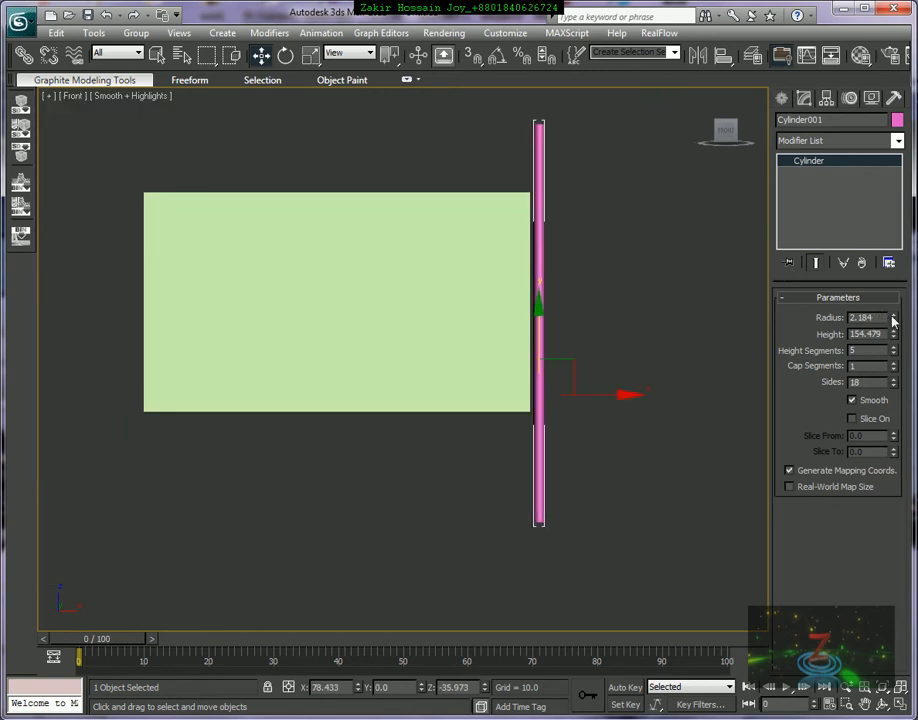
Step: Lengthen the pole to a height of about 373 and lower it until its top sits slightly above the plane
left_click_drag(893, 334, 893, 300)
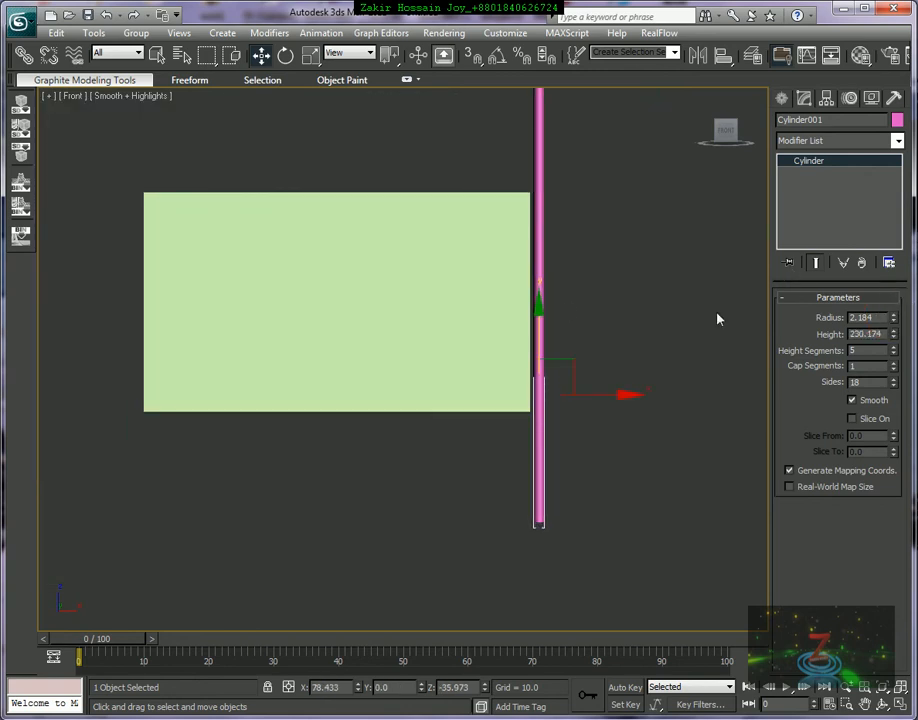
left_click_drag(540, 308, 540, 477)
mouse_move(613, 370)
middle_mouse_down()
mouse_move(625, 240)
mouse_move(605, 362)
middle_mouse_up()
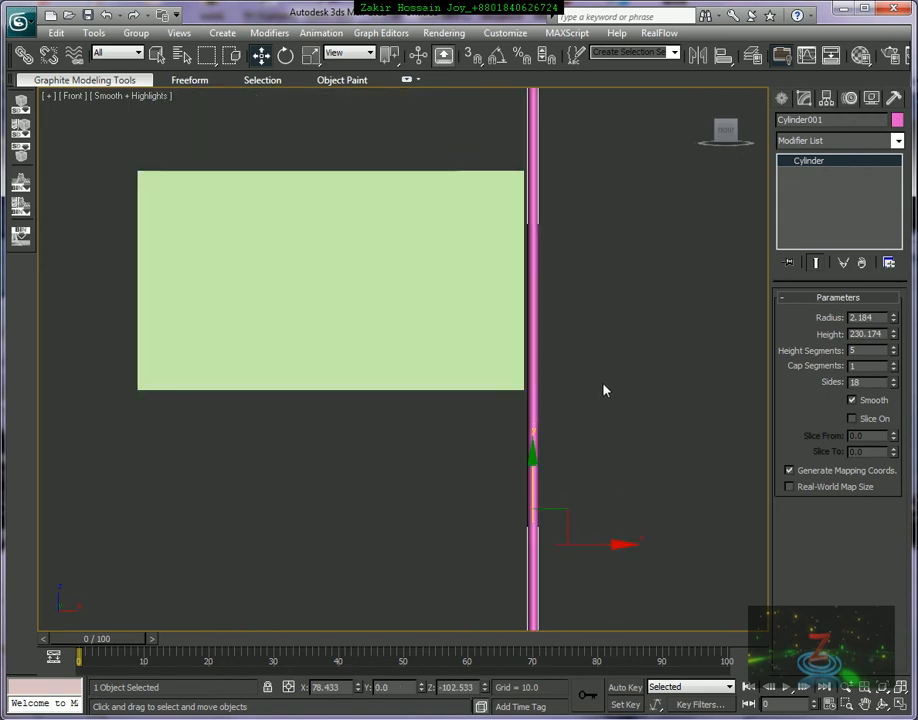
scroll(603, 383, "down", 3)
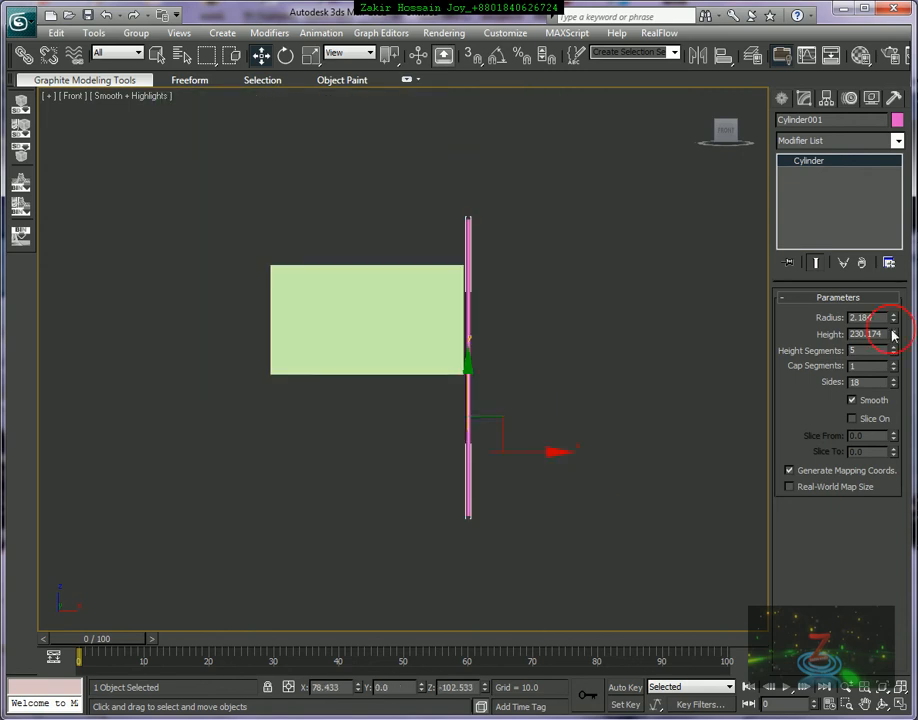
left_click_drag(893, 335, 893, 300)
left_click_drag(472, 376, 469, 504)
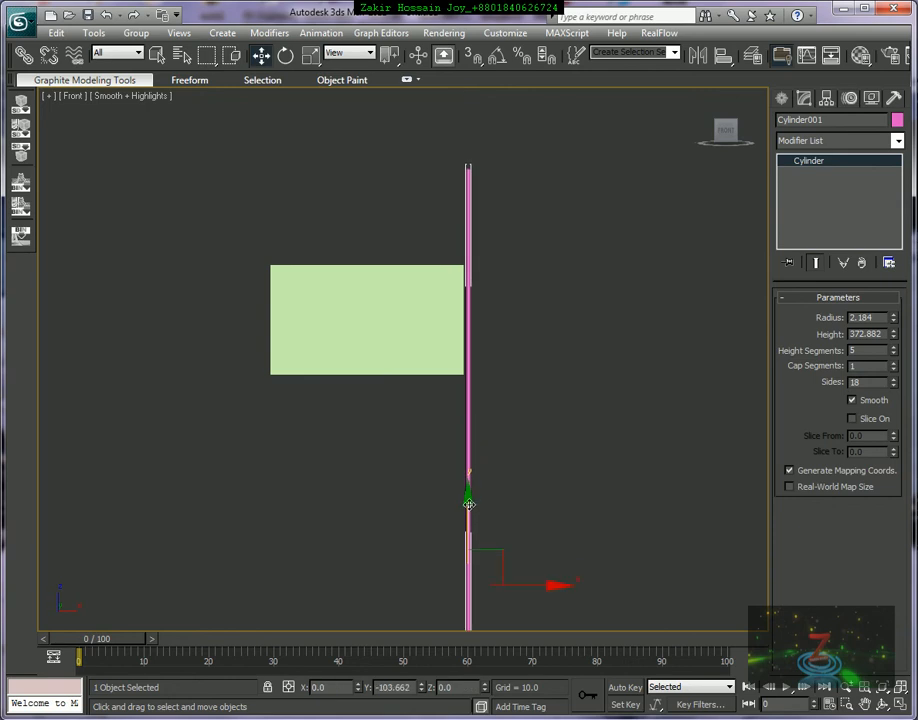
middle_click_drag(525, 420, 562, 404)
left_click_drag(493, 511, 500, 552)
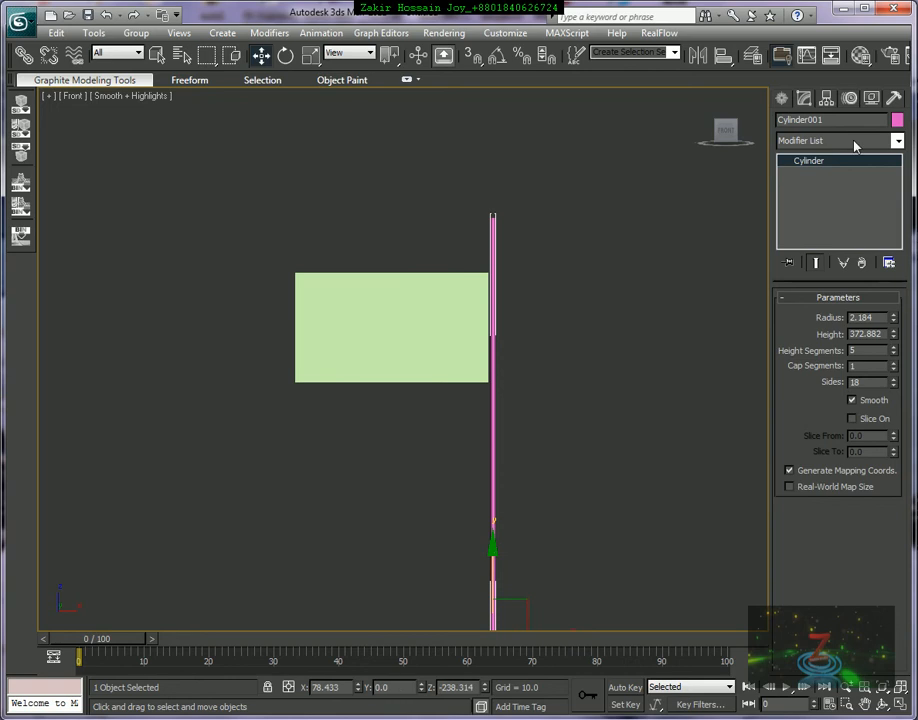
Step: Re-centre the pivot of the lengthened pole on the object
left_click(826, 97)
left_click(840, 196)
left_click(836, 275)
left_click(802, 142)
Step: Select the flag plane and apply the Cloth modifier to it
scroll(583, 270, "up", 3)
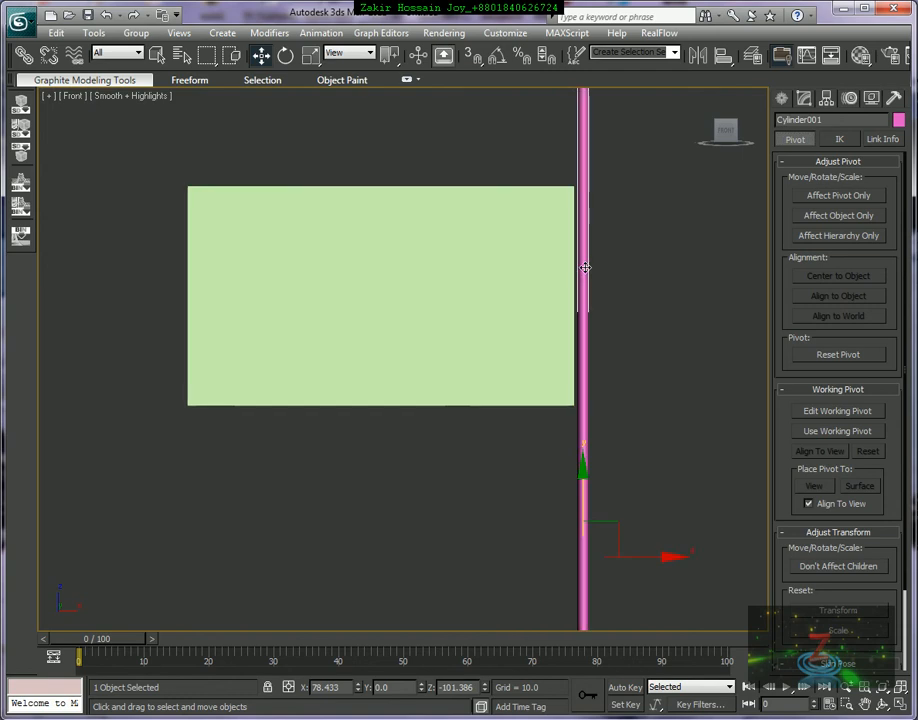
middle_click_drag(442, 260, 409, 281)
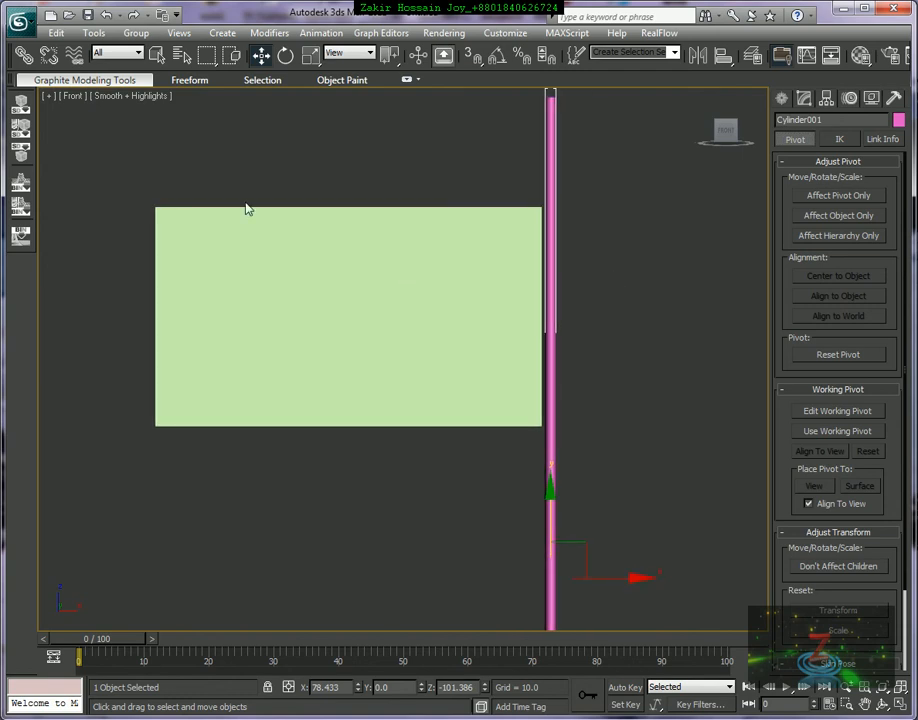
left_click(260, 58)
left_click(416, 259)
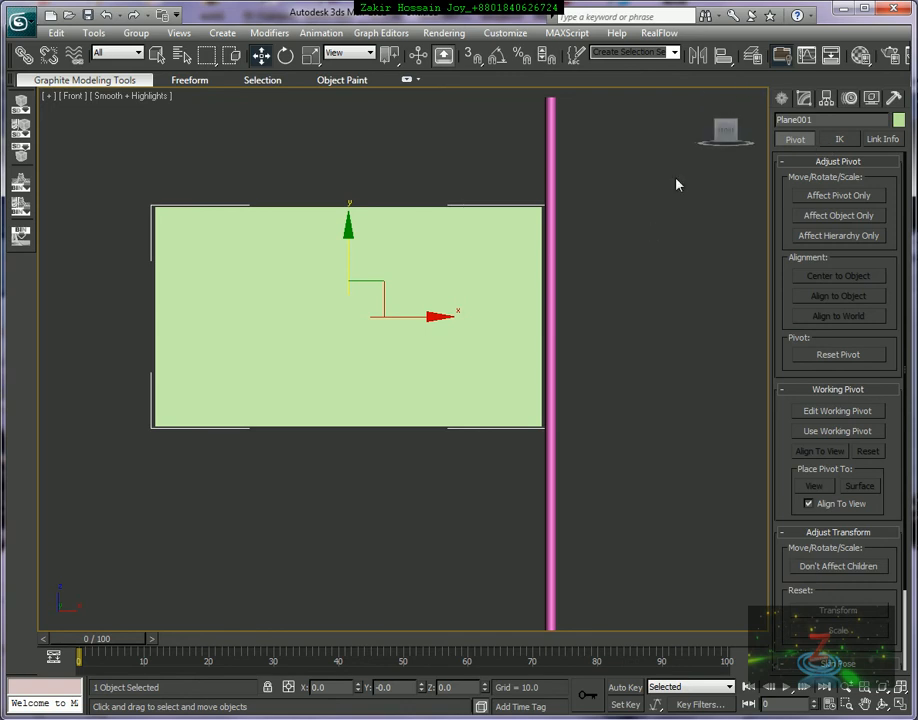
left_click(782, 98)
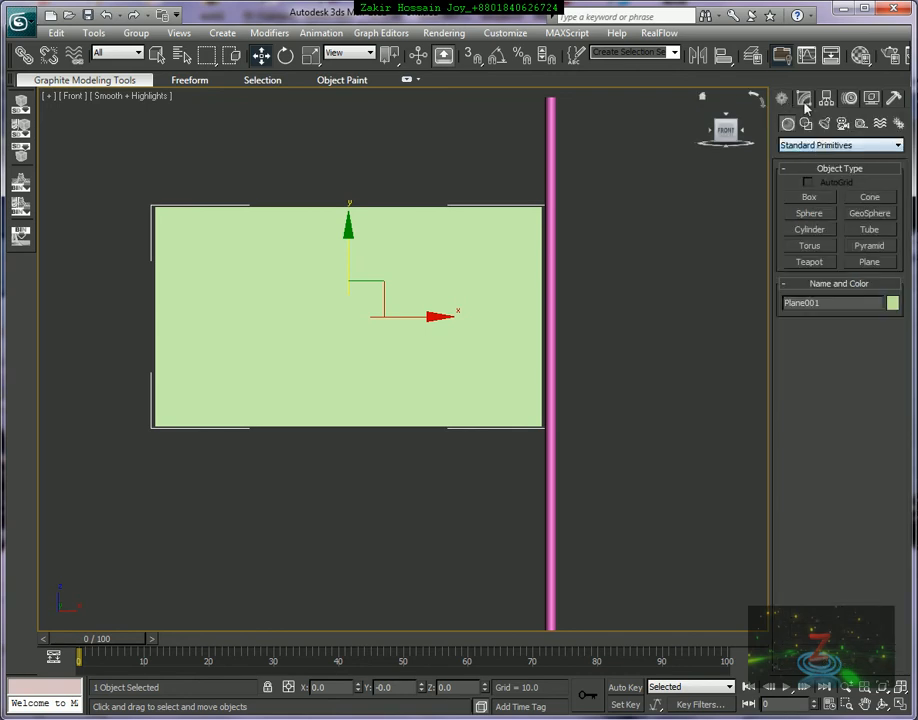
left_click(804, 101)
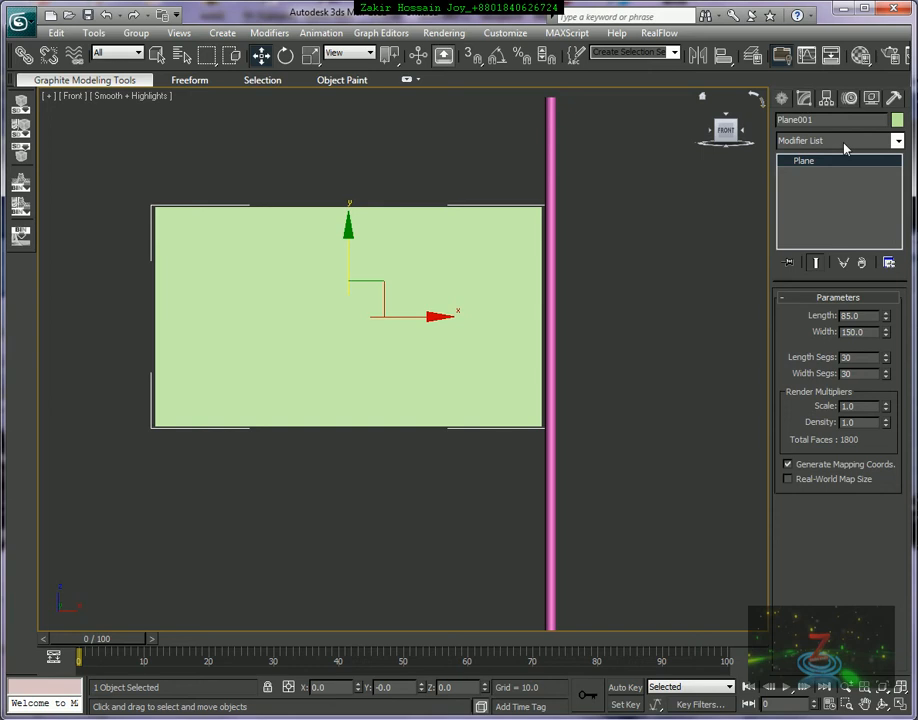
left_click(845, 141)
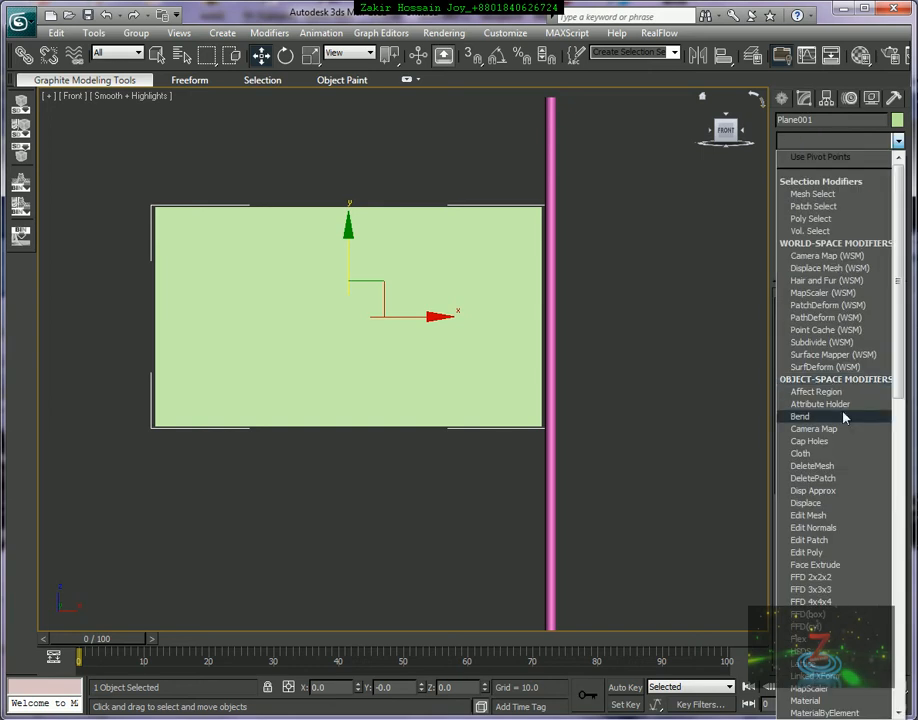
key("c")
key("c")
key("c")
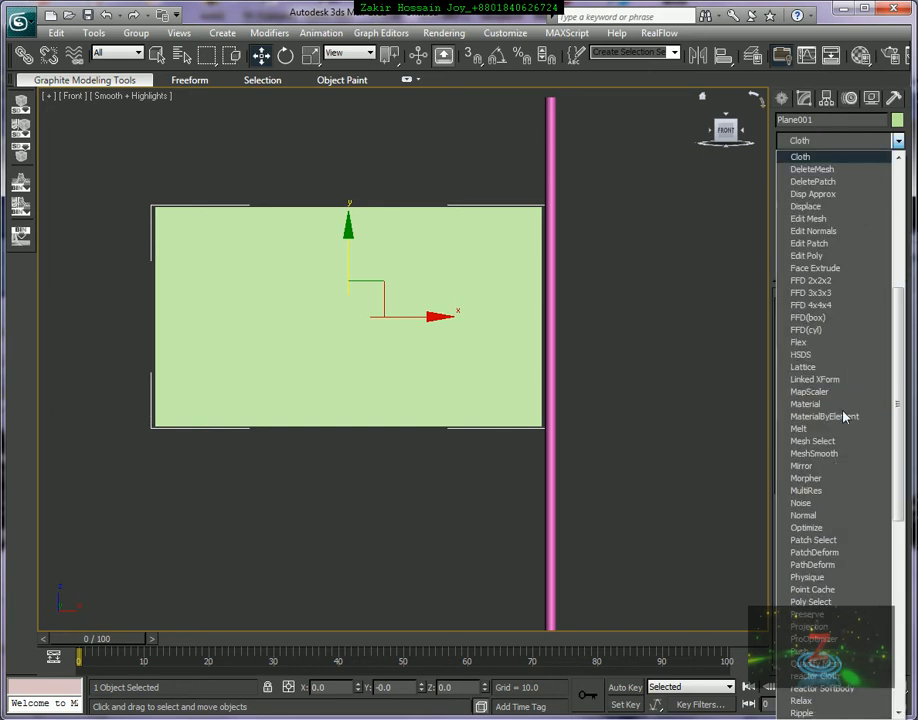
left_click(805, 157)
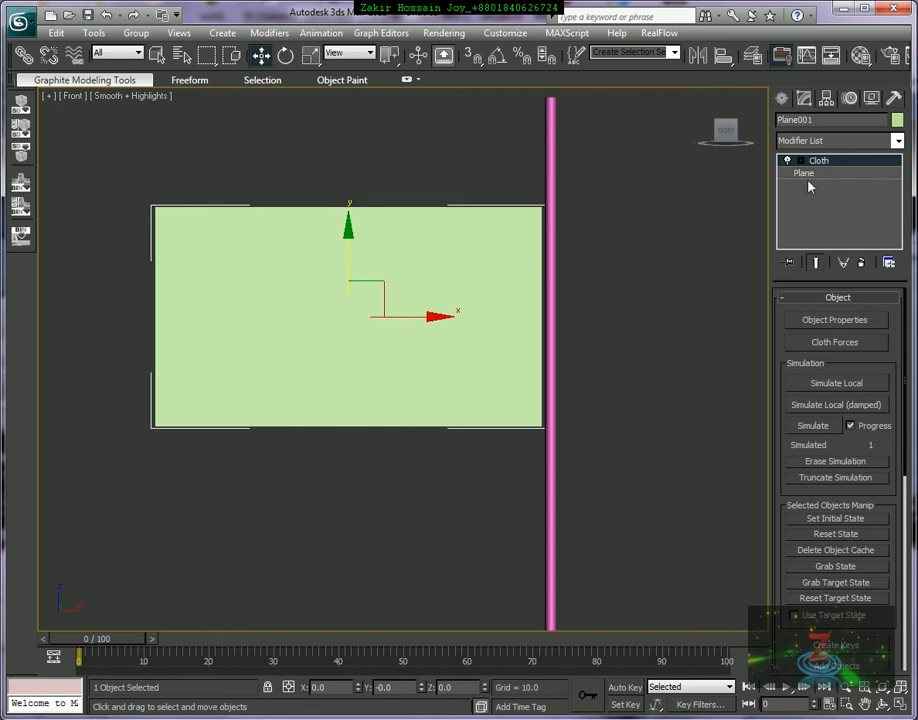
Step: Make a Cloth vertex group named Flag from the column of plane vertices nearest the pole
left_click(788, 161)
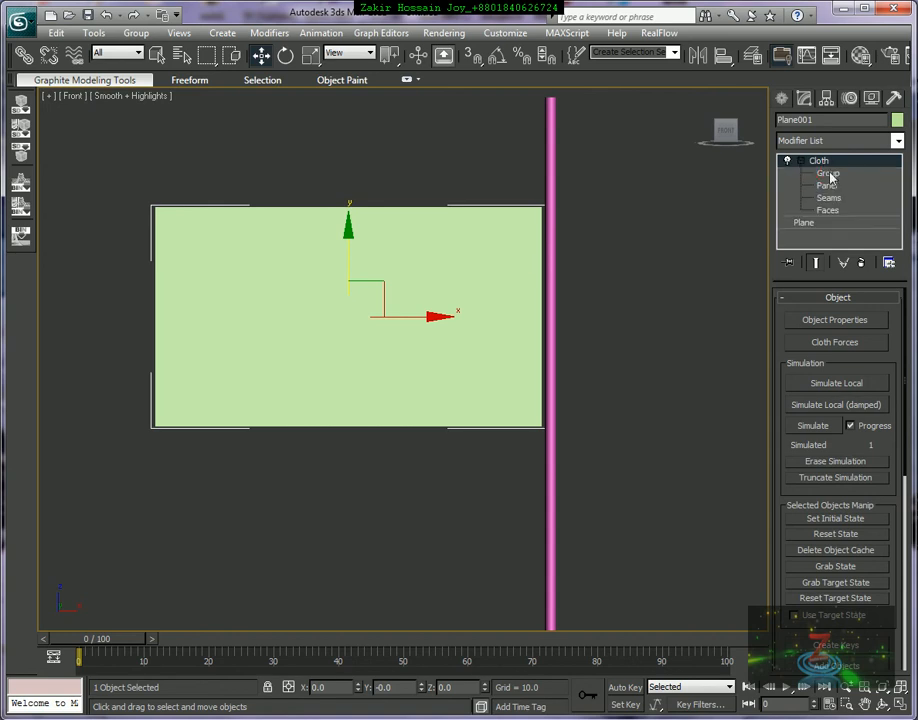
left_click(828, 173)
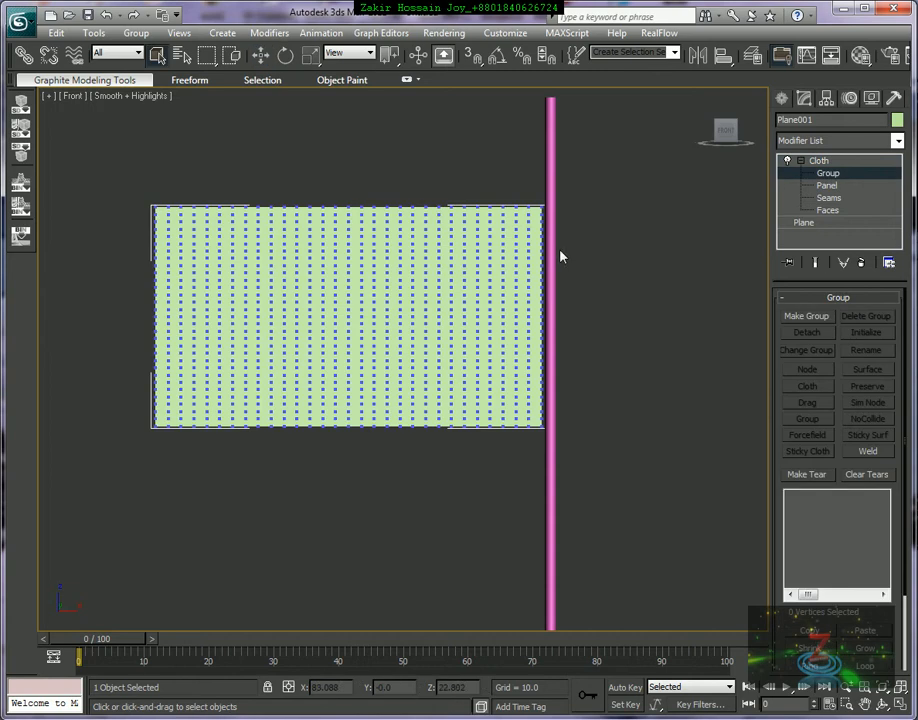
scroll(549, 230, "up", 5)
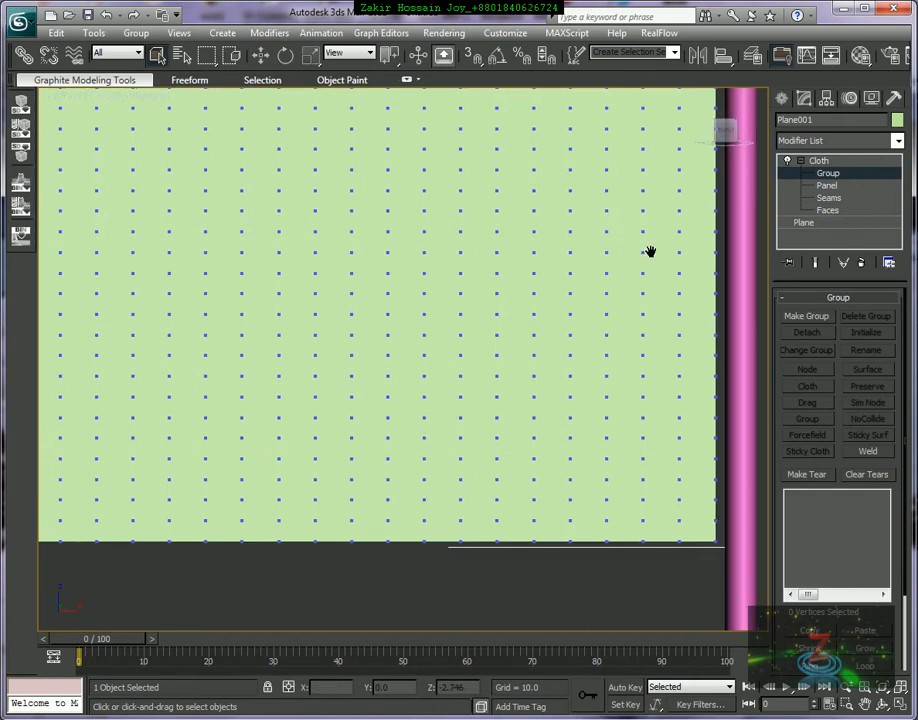
scroll(650, 250, "down", 2)
scroll(485, 240, "down", 2)
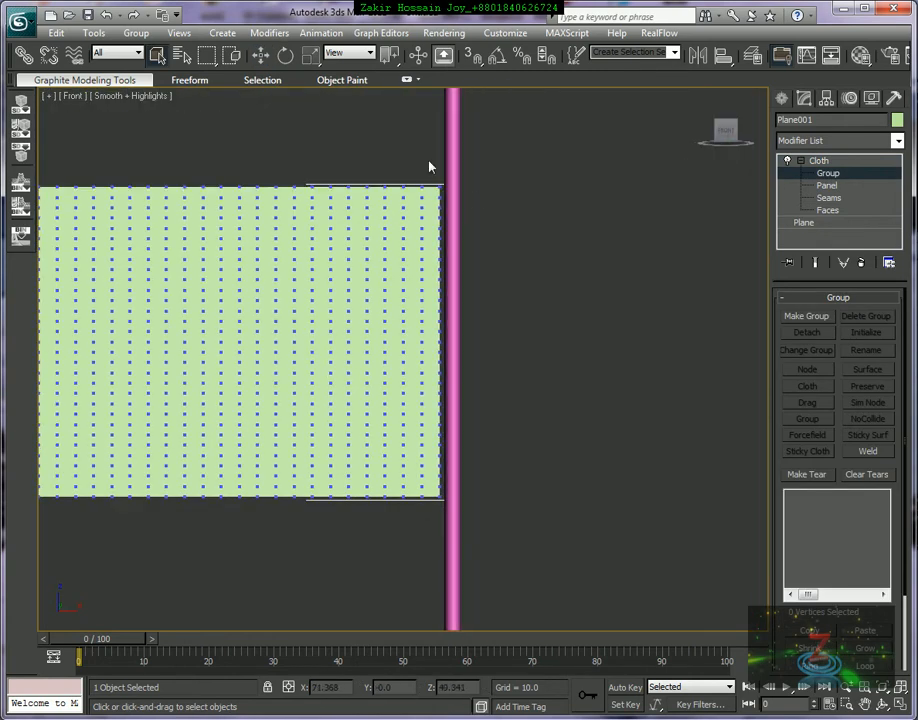
left_click_drag(431, 145, 469, 543)
left_click(802, 317)
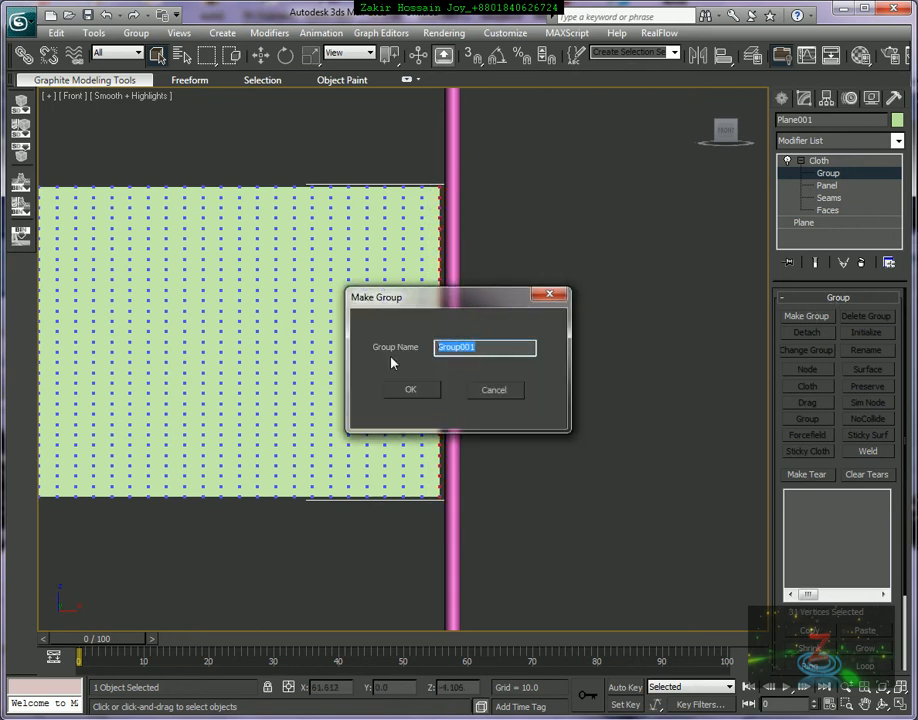
type("Flag")
left_click(412, 389)
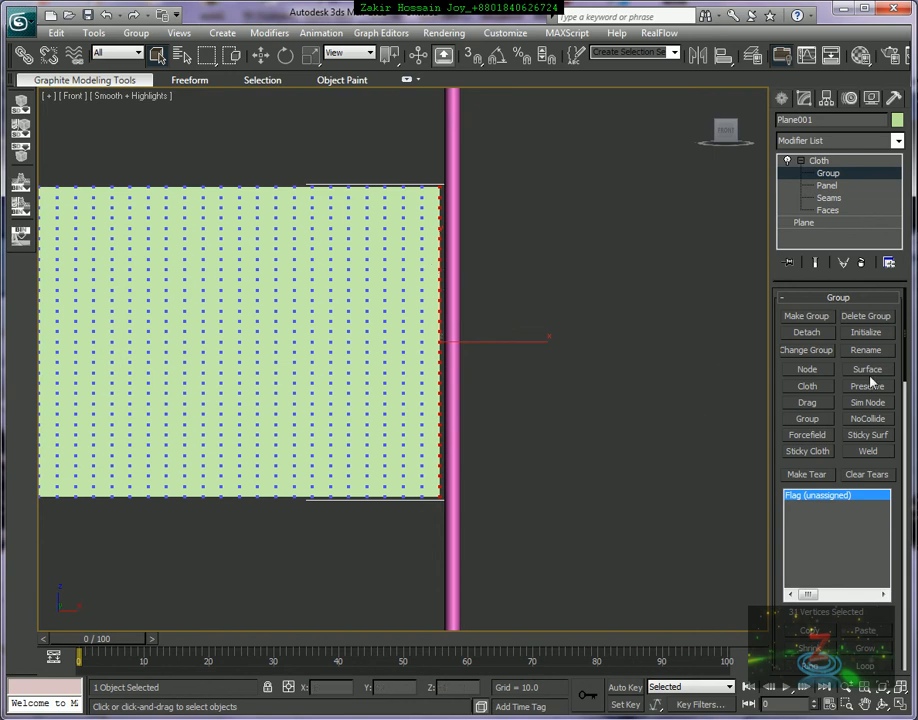
Step: Constrain the Flag group to the pole cylinder as a Node and leave vertex group editing
left_click(812, 370)
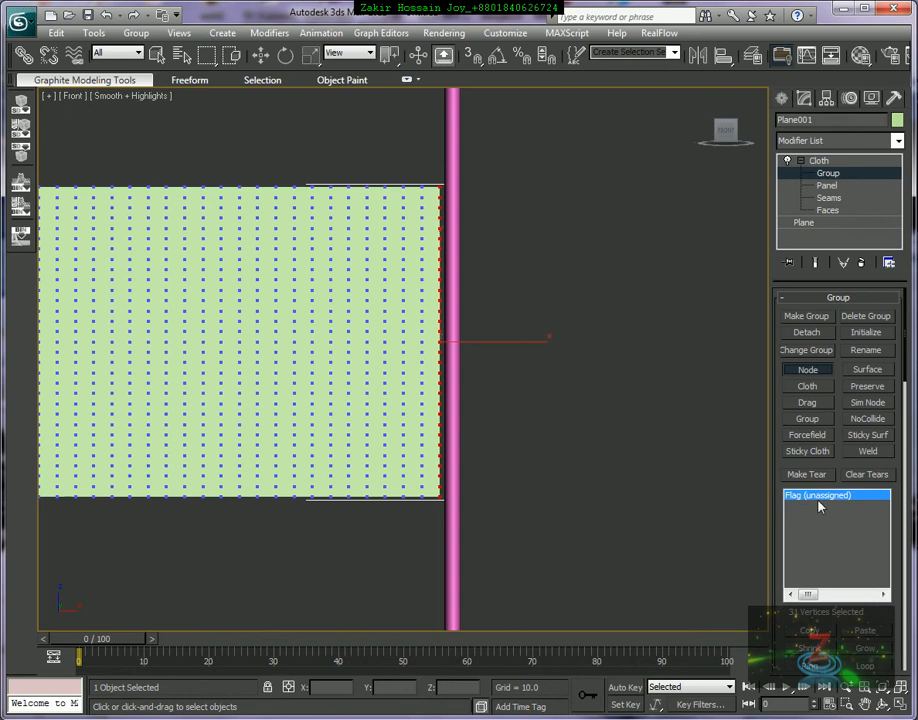
left_click(453, 294)
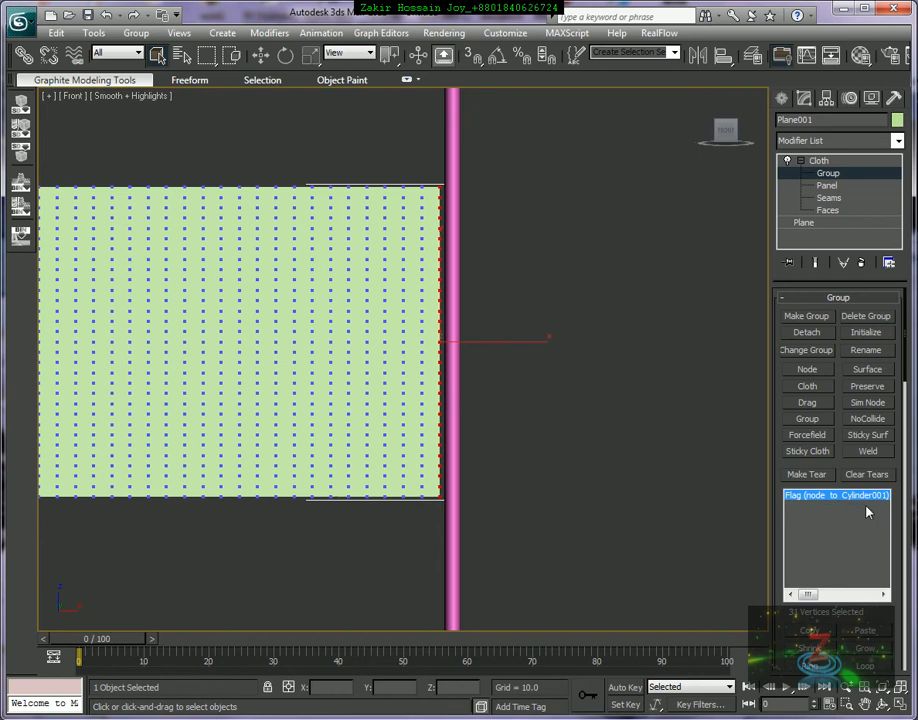
left_click(782, 99)
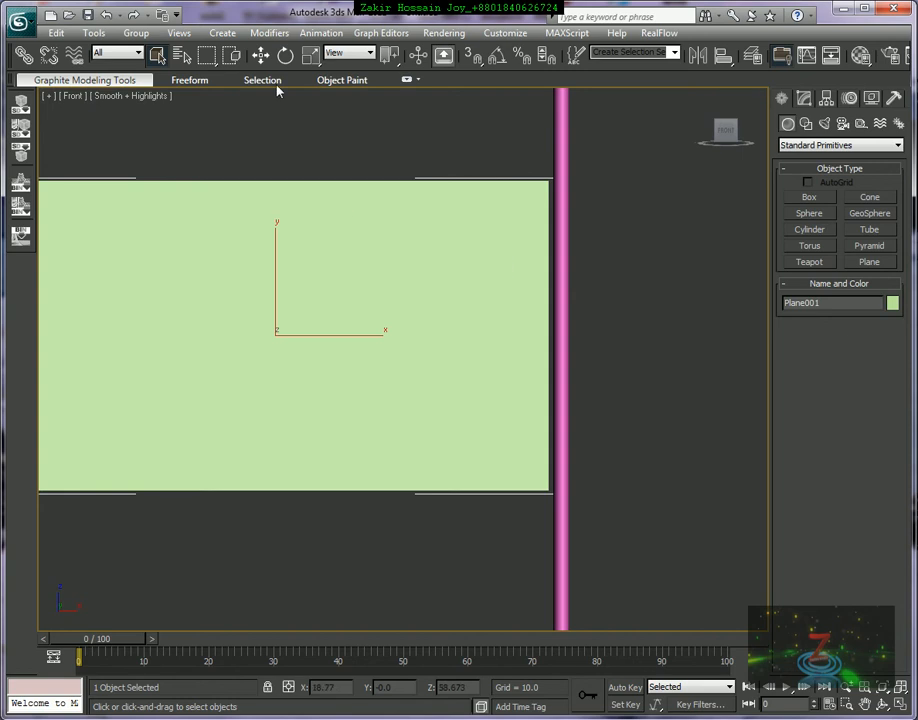
left_click(260, 55)
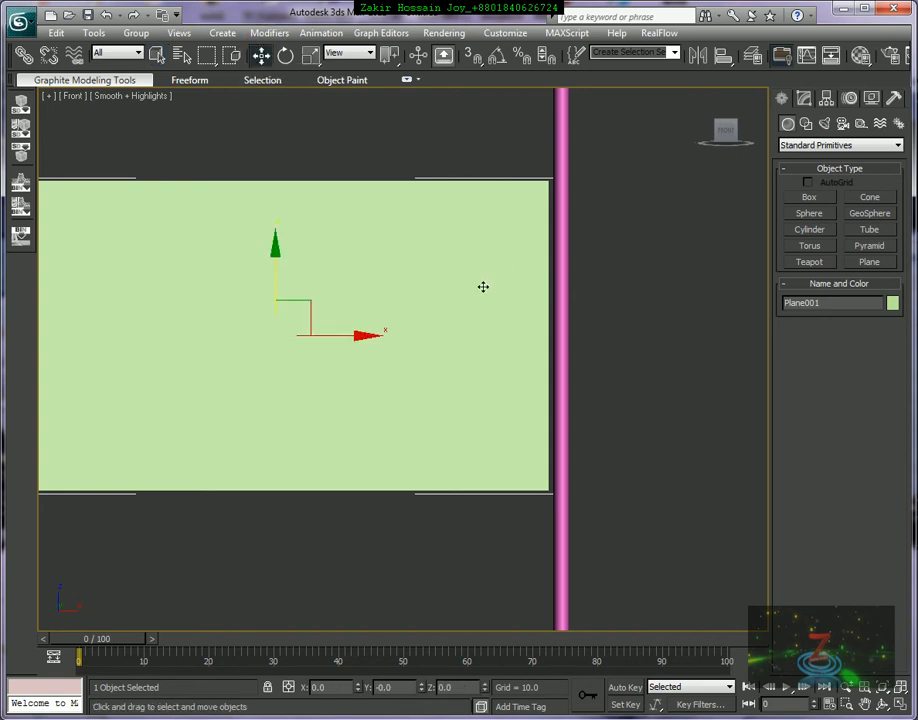
scroll(484, 287, "down", 2)
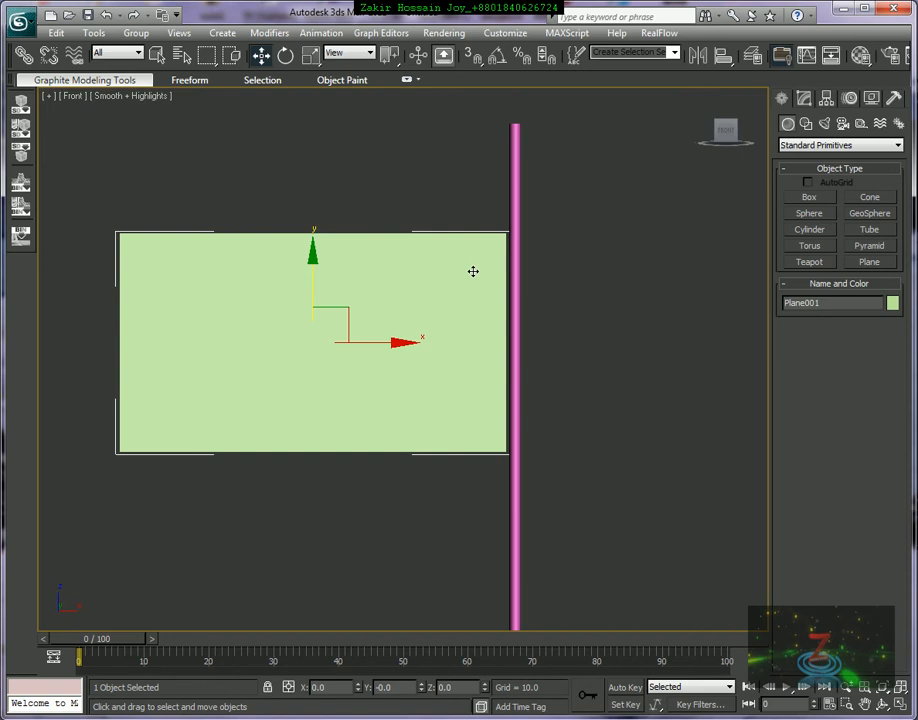
Step: Set the flag plane to Cloth in the Cloth modifier's object properties, using the Starched Cotton preset
left_click(804, 98)
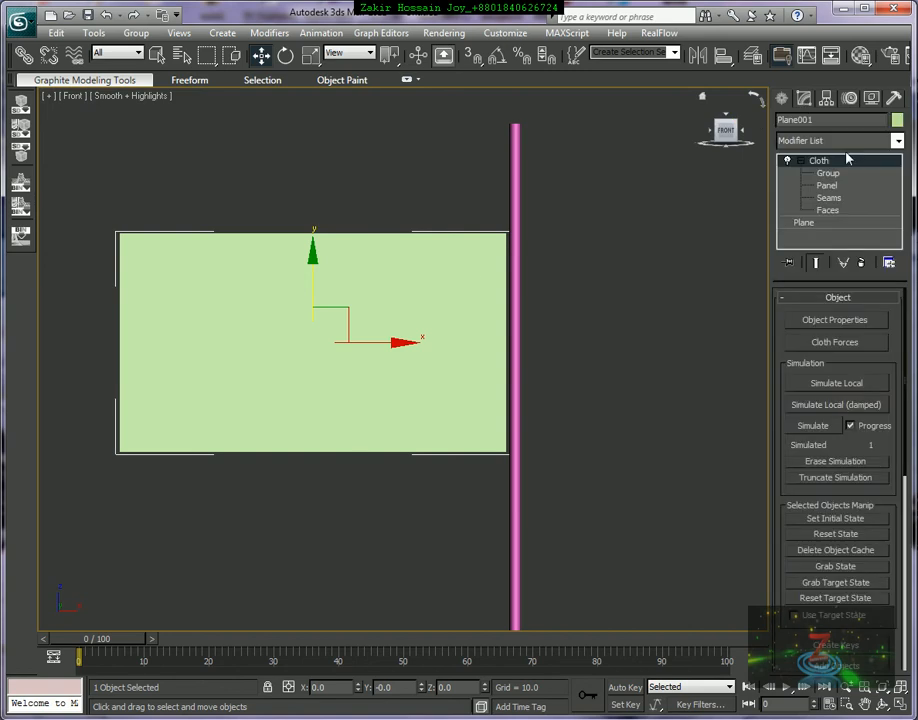
left_click(799, 160)
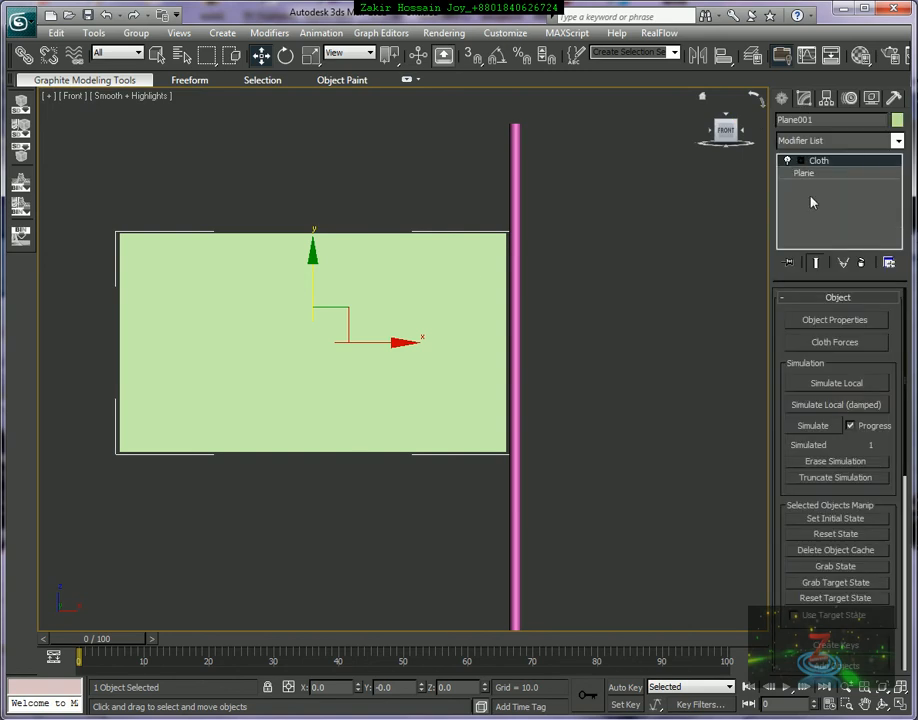
left_click(848, 321)
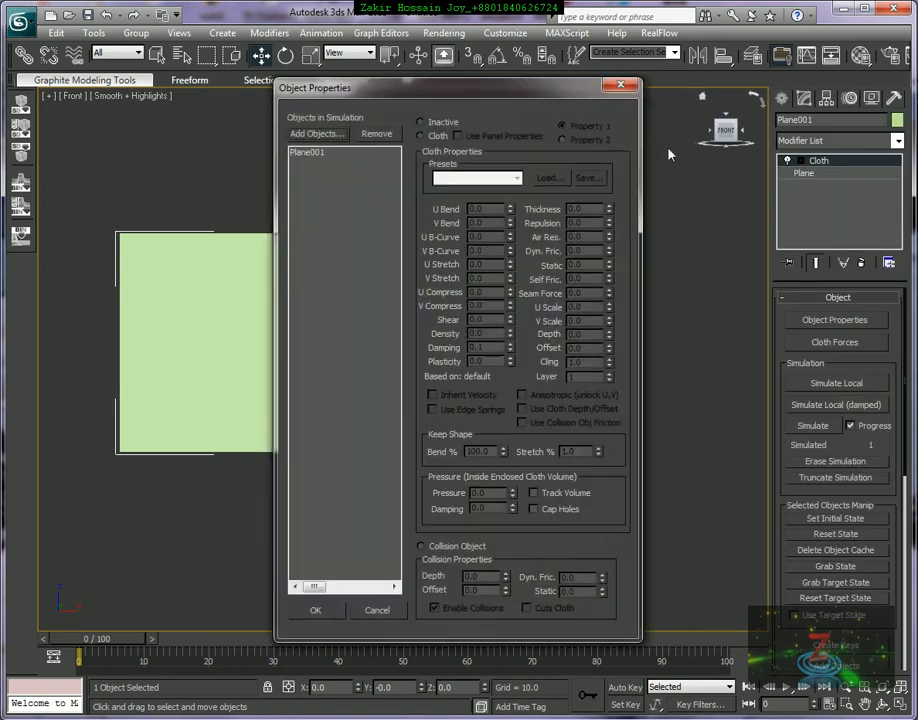
left_click_drag(472, 92, 570, 101)
left_click(416, 163)
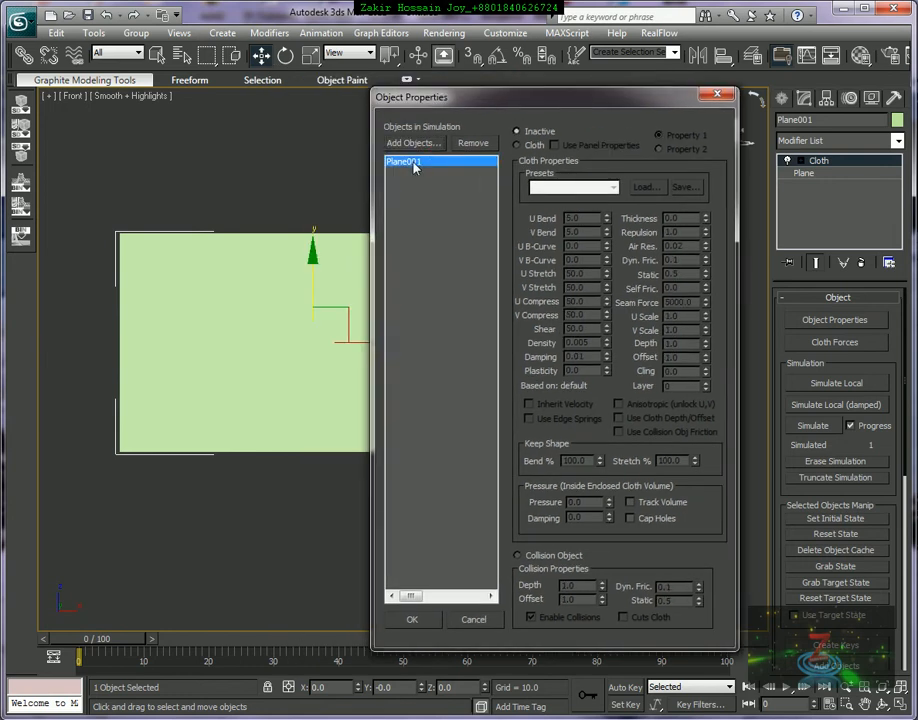
left_click(520, 145)
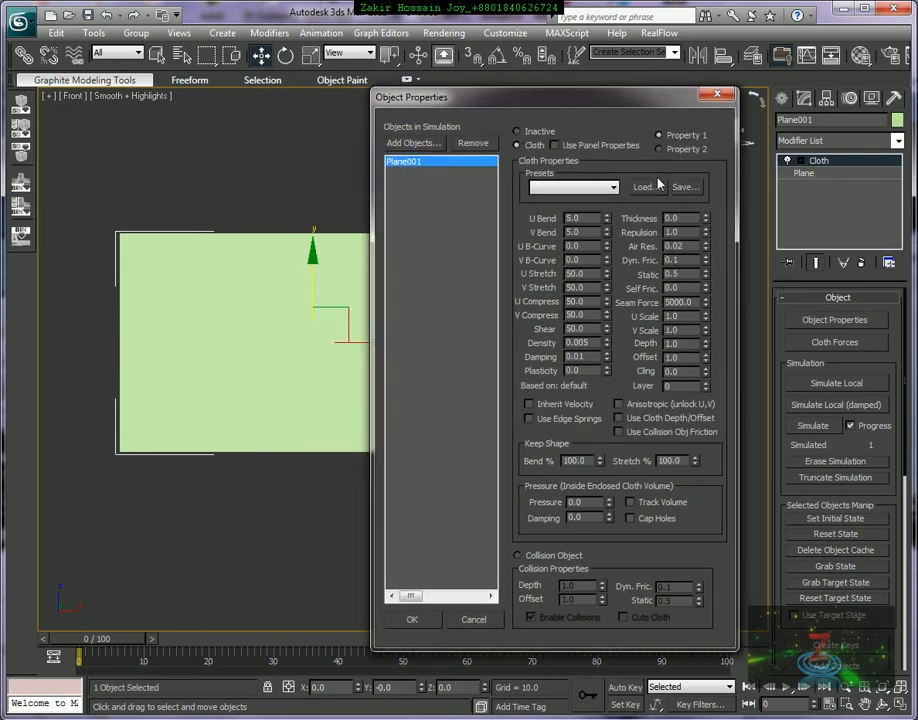
left_click(615, 189)
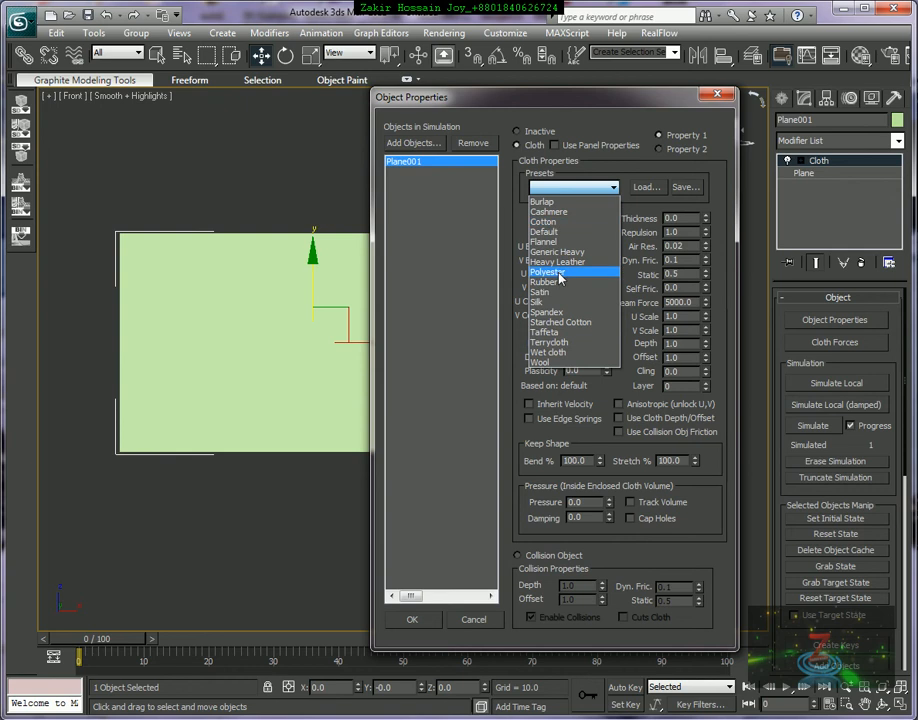
left_click(588, 328)
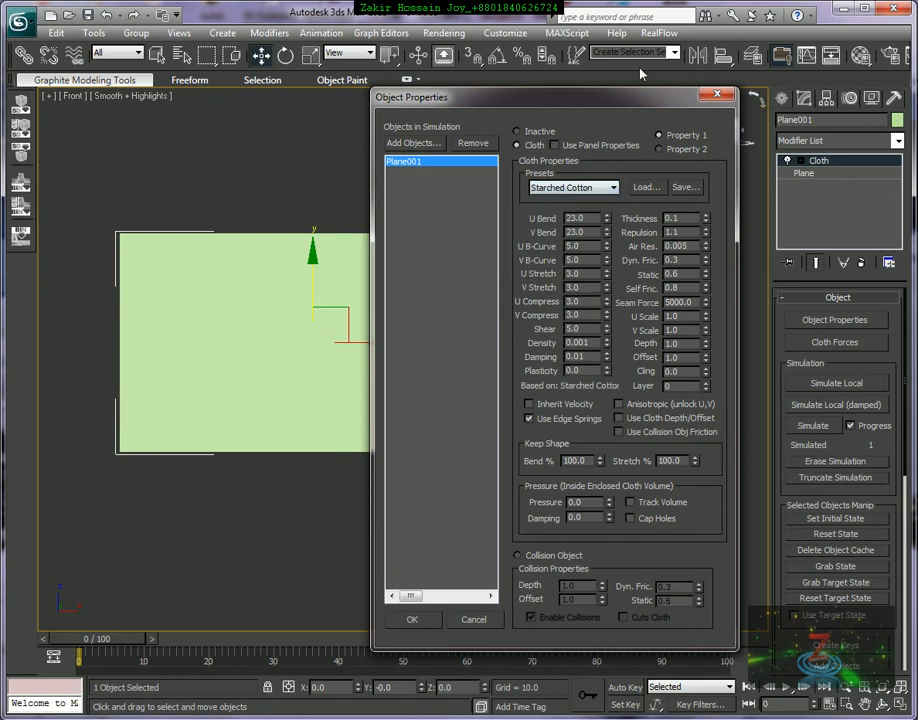
left_click(412, 620)
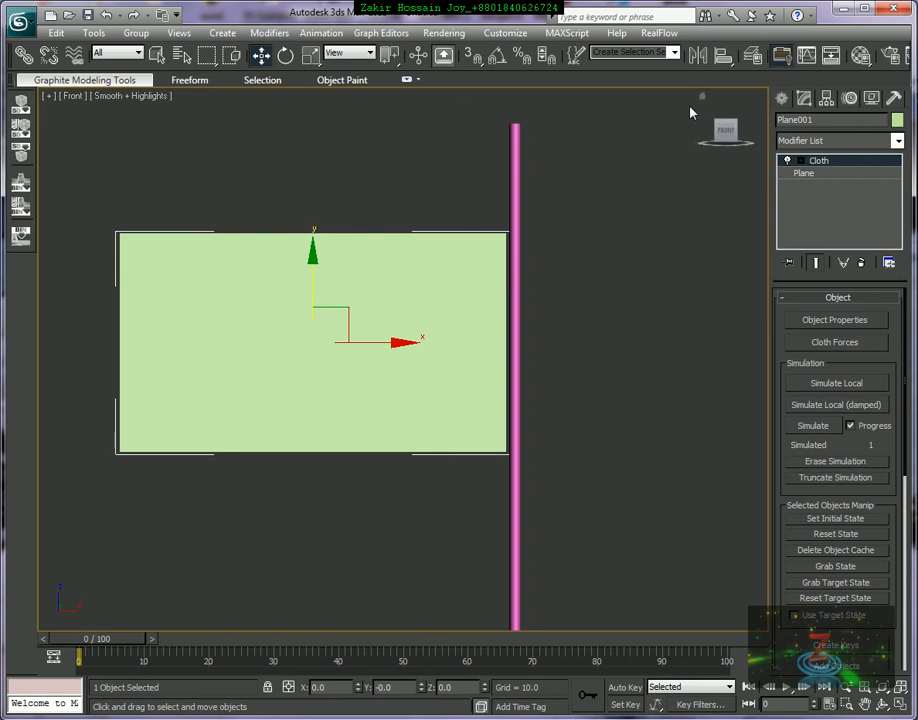
Step: Create a Wind space warp in the Left view, centred on the pole, with an icon size of about 35
middle_click_drag(608, 258, 592, 244)
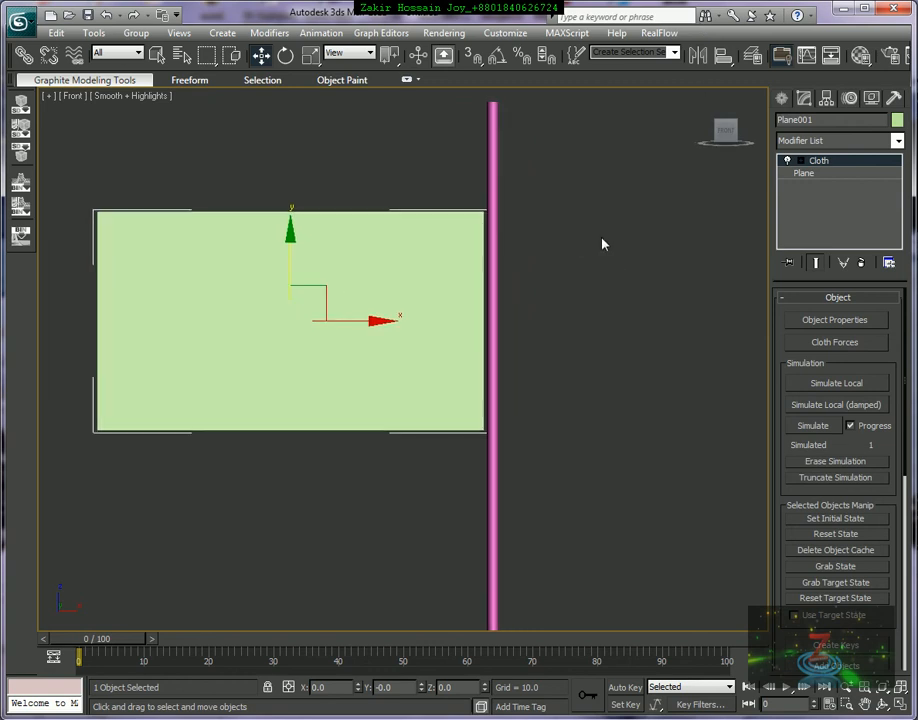
key("alt+w")
left_click(312, 291)
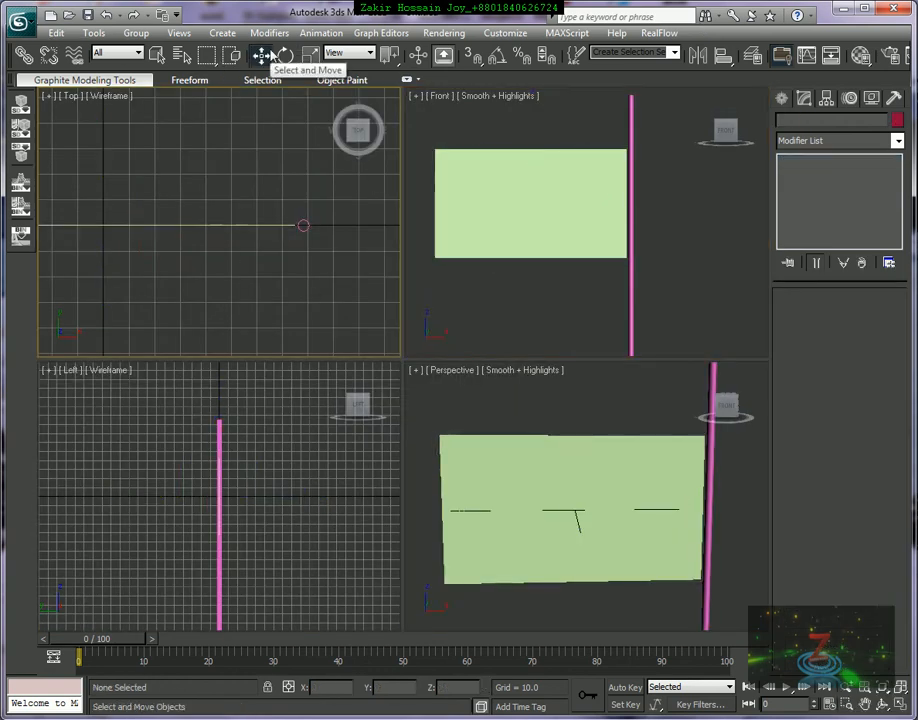
left_click(782, 98)
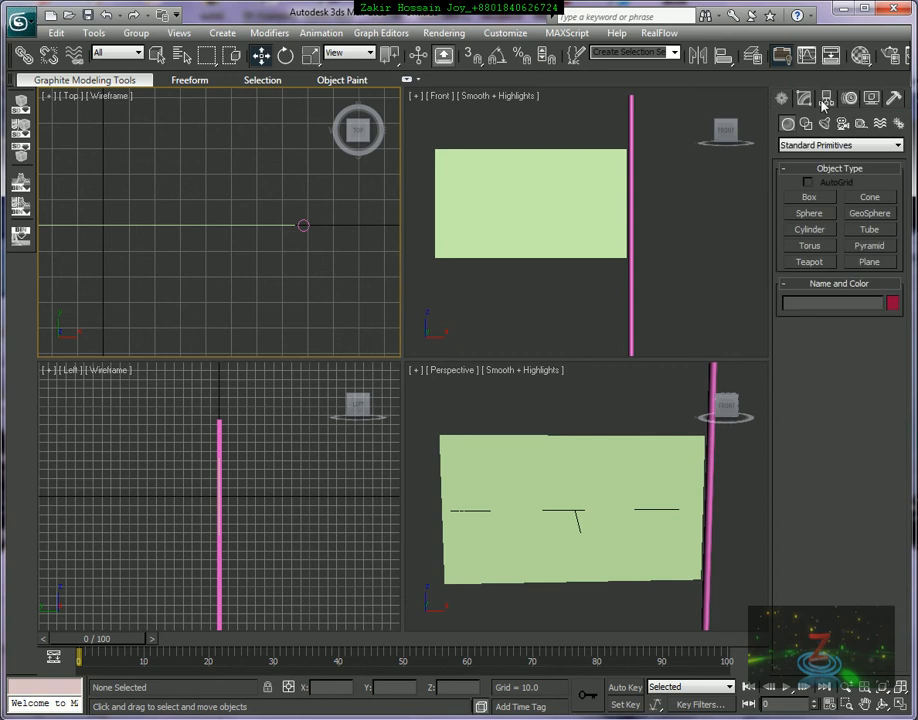
left_click(880, 124)
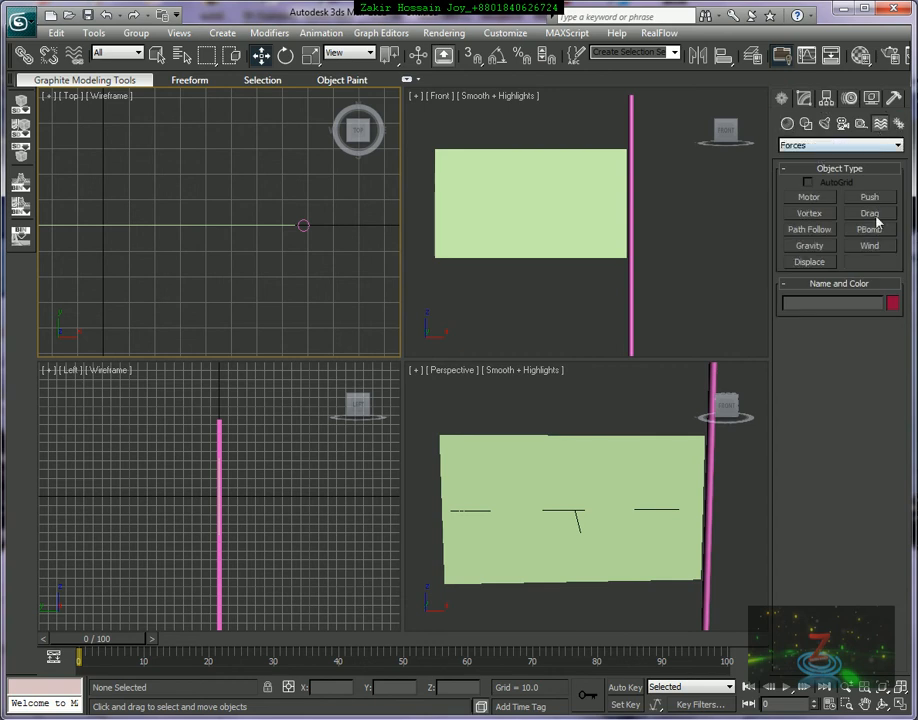
left_click(869, 246)
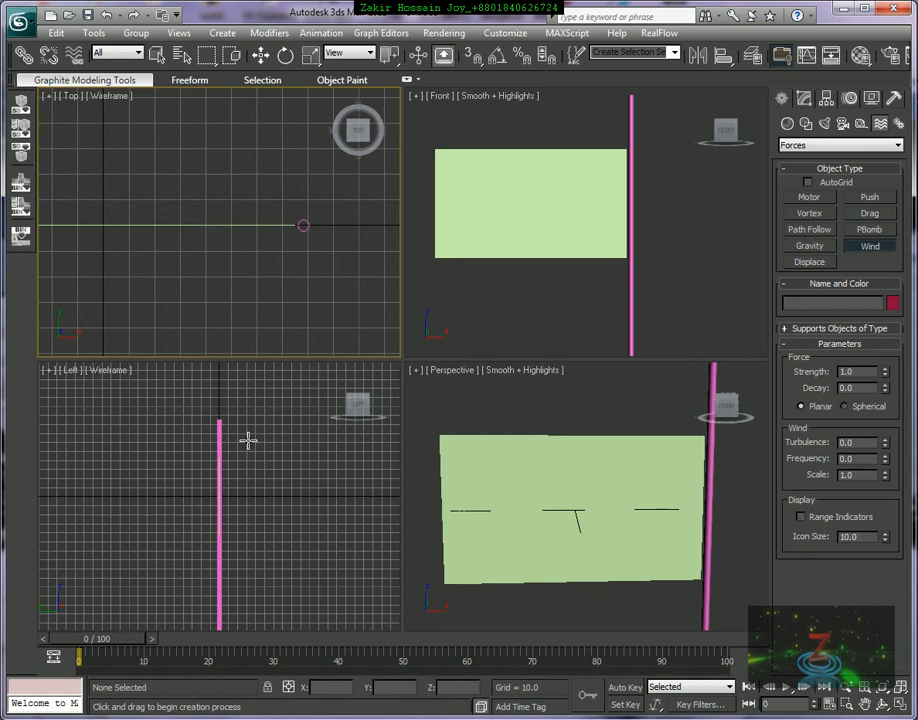
middle_click_drag(266, 526, 211, 504)
scroll(280, 447, "up", 2)
scroll(211, 504, "up", 2)
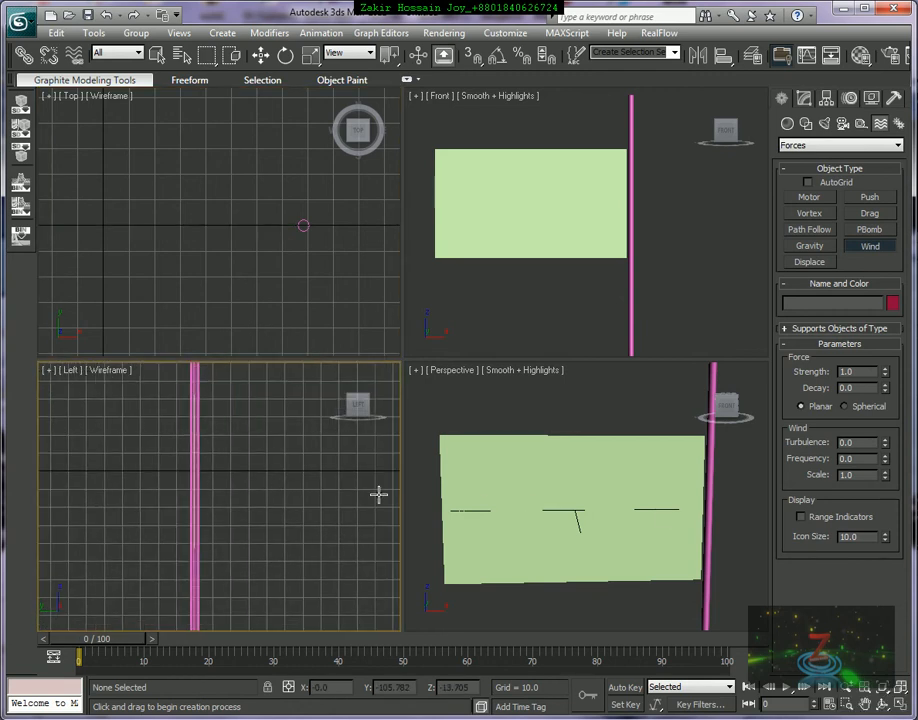
left_click(193, 467)
left_click_drag(193, 467, 294, 545)
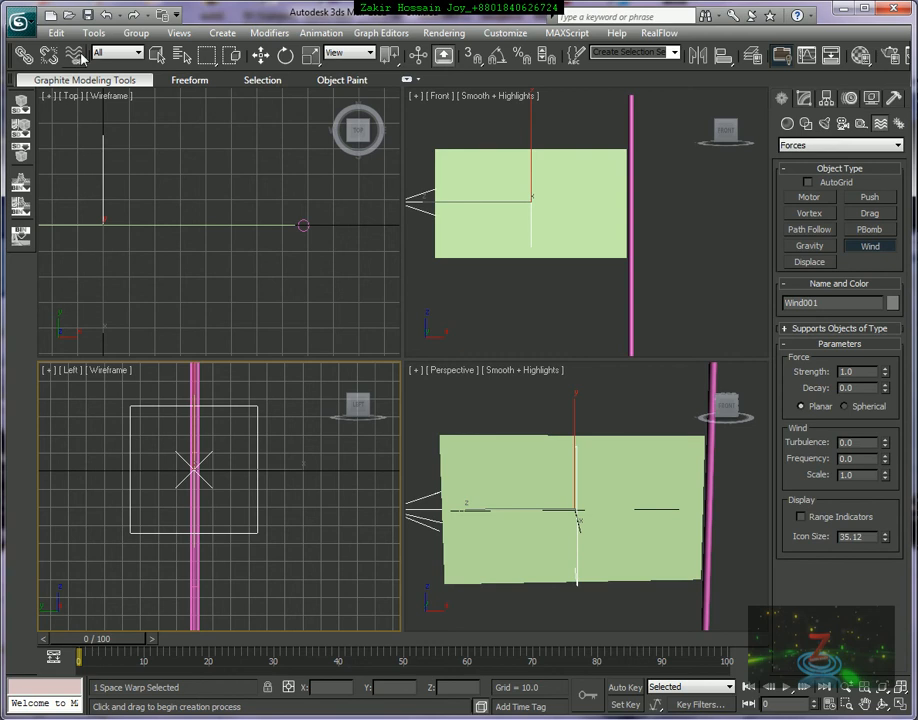
Step: Move the wind along X to about 148, on the side of the pole opposite the flag
left_click(260, 55)
scroll(658, 229, "down", 2)
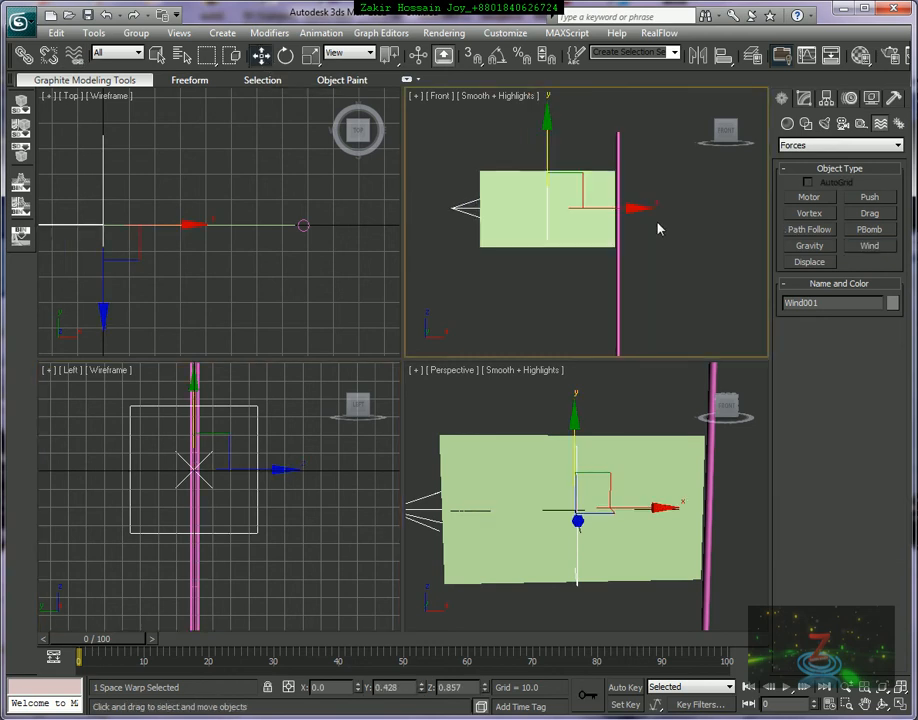
left_click_drag(633, 208, 773, 222)
scroll(678, 254, "up", 3)
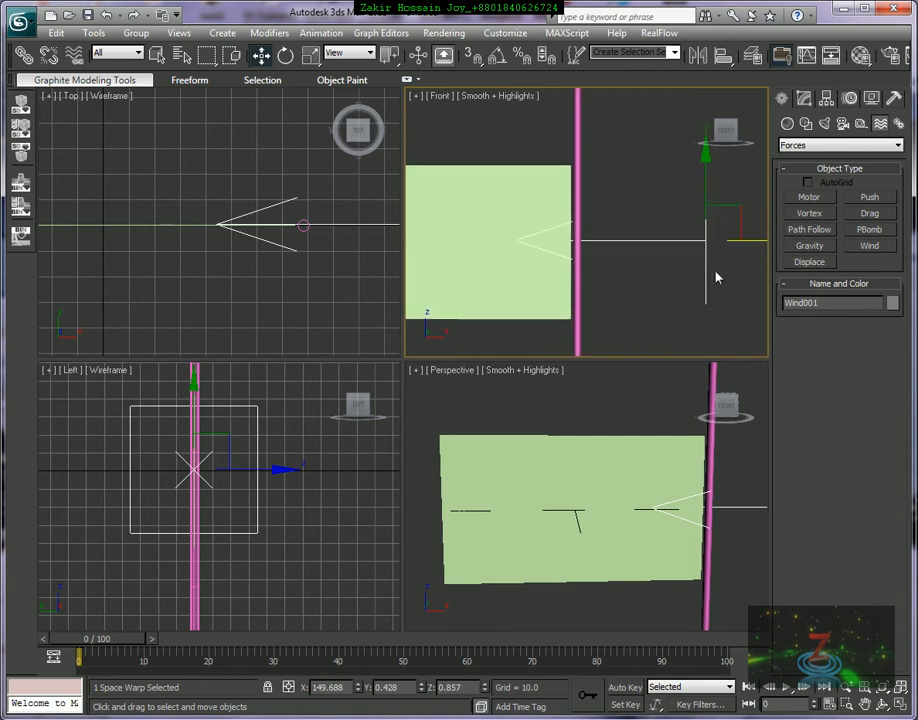
scroll(697, 266, "down", 2)
left_click_drag(741, 231, 740, 232)
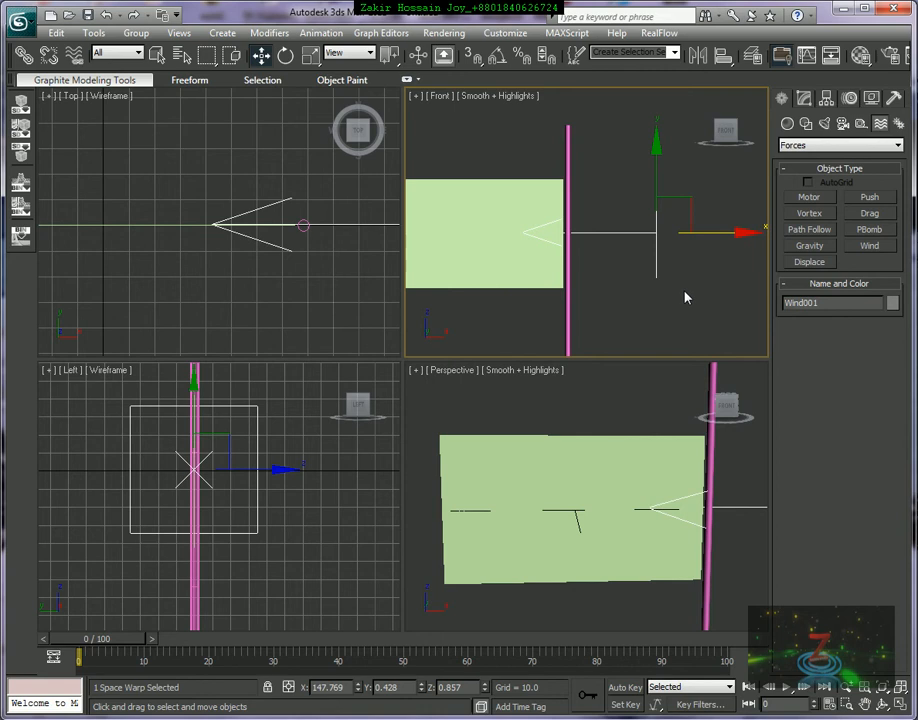
scroll(695, 278, "down", 2)
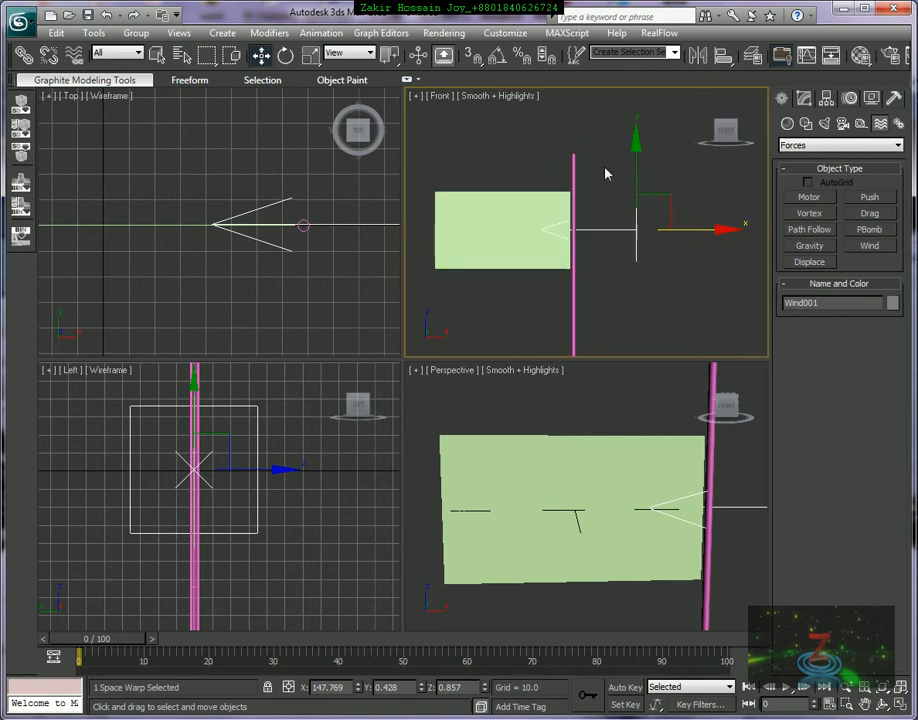
Step: Add Wind001 to the forces in the flag plane's cloth simulation
left_click(460, 208)
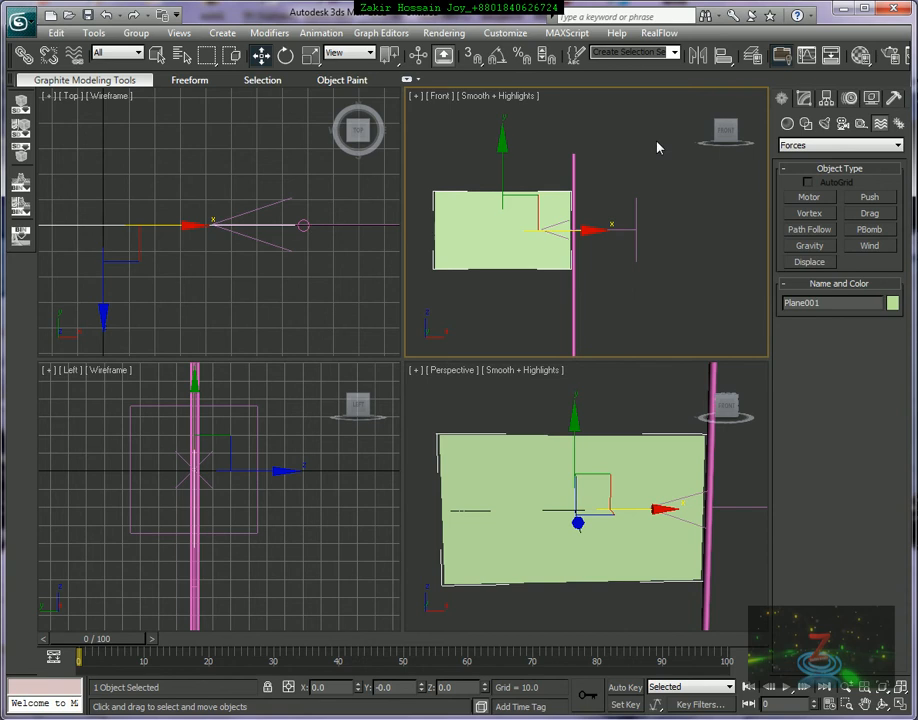
left_click(805, 100)
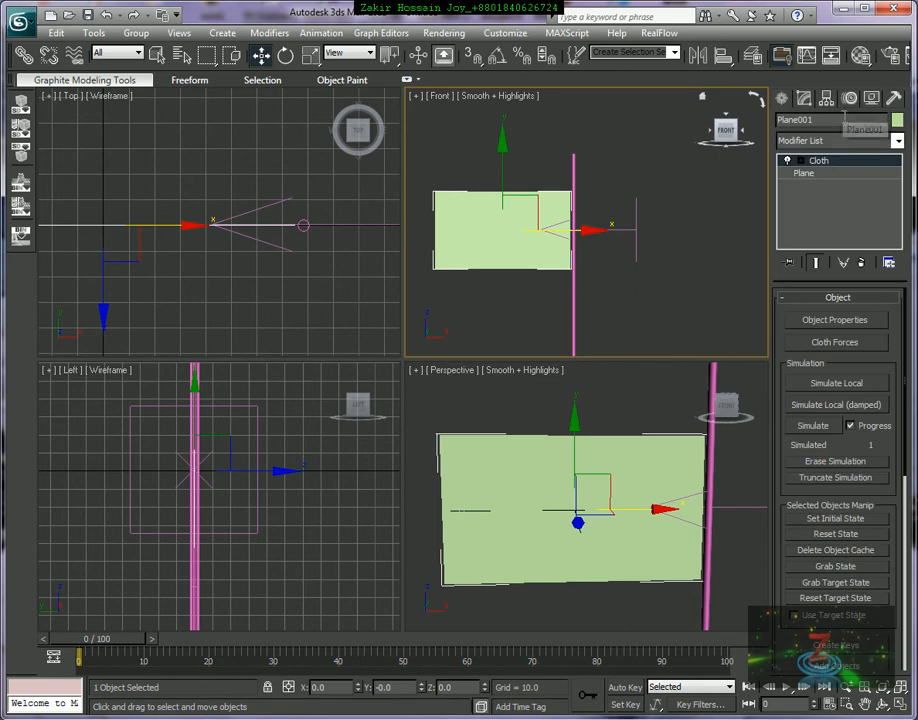
left_click(838, 343)
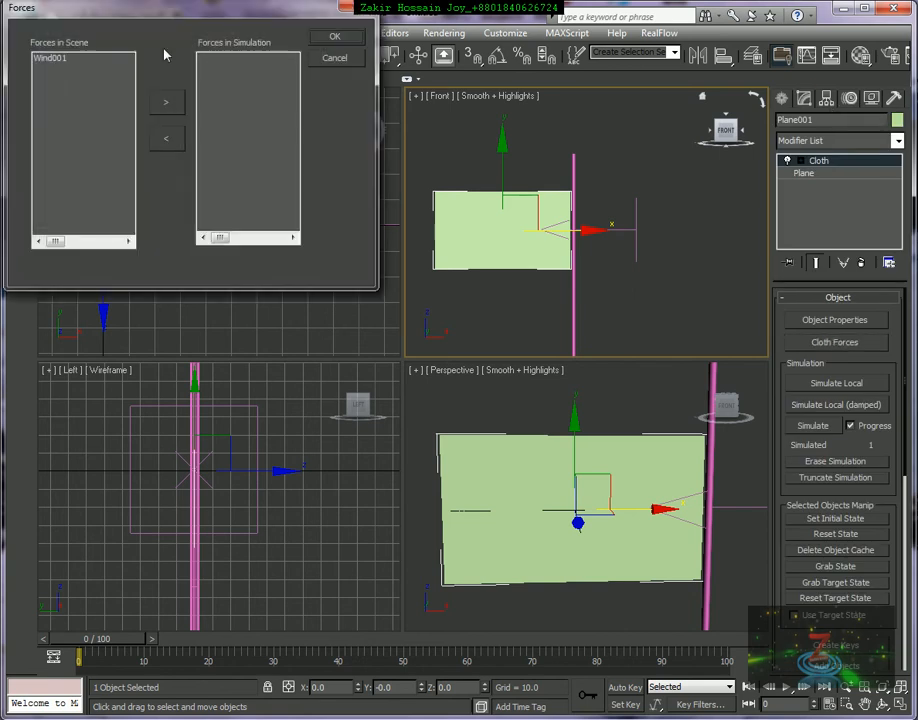
left_click(47, 60)
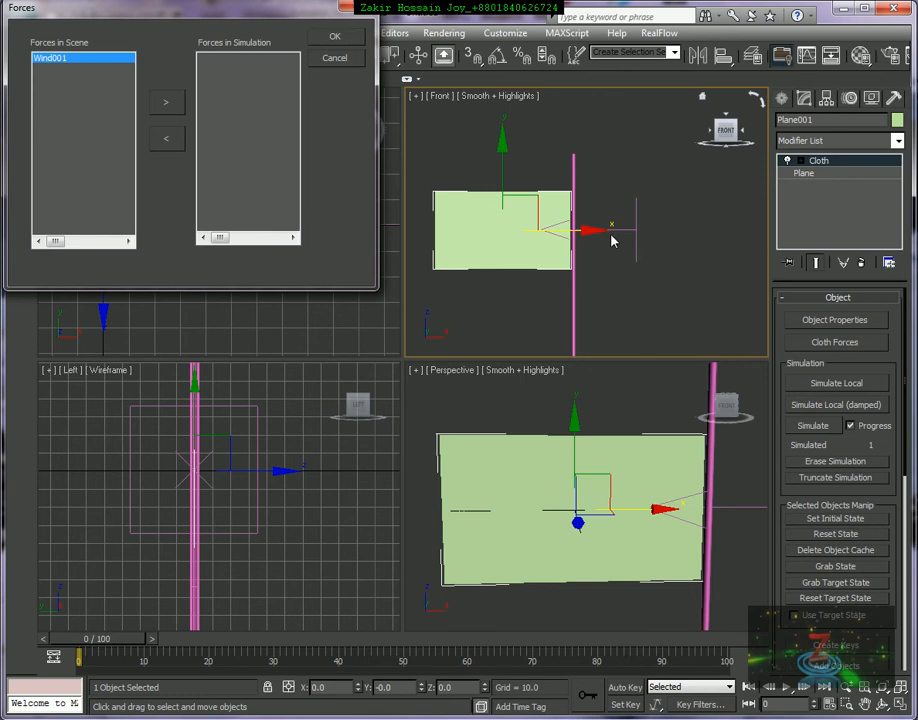
left_click(167, 99)
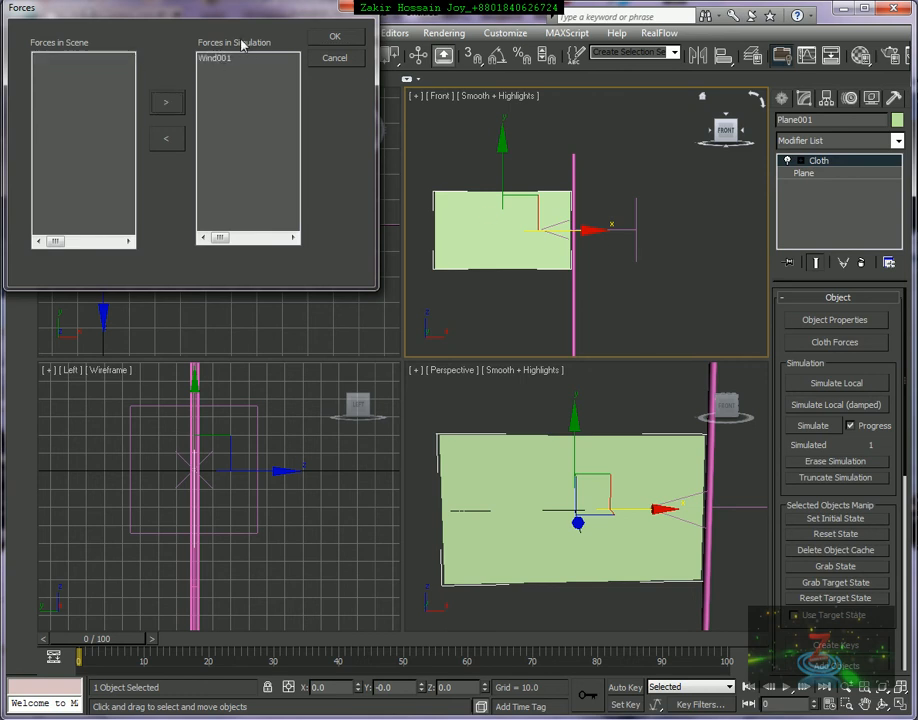
left_click(220, 59)
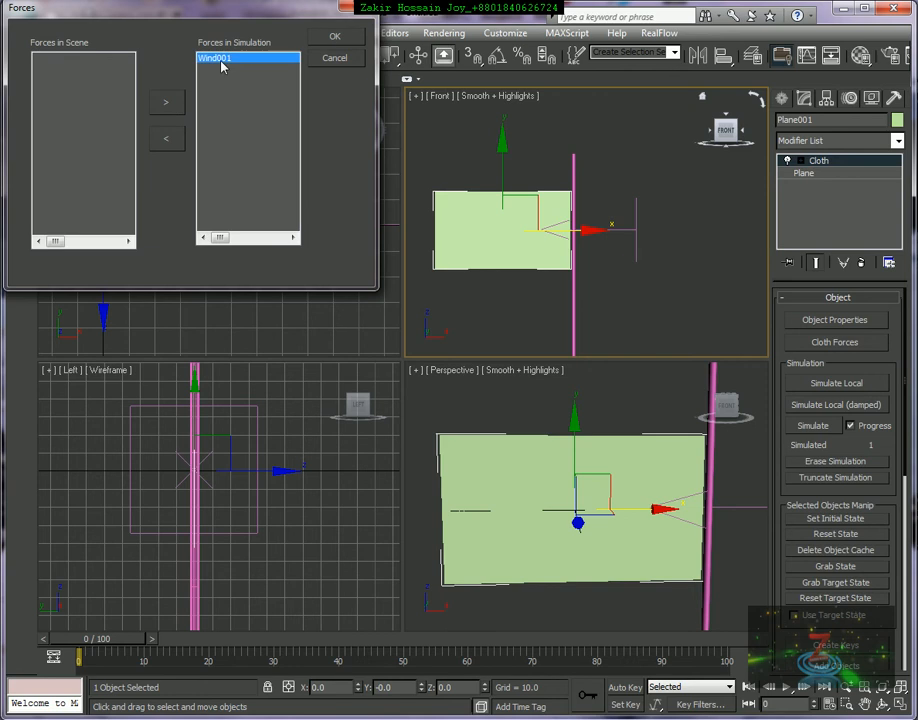
left_click(331, 35)
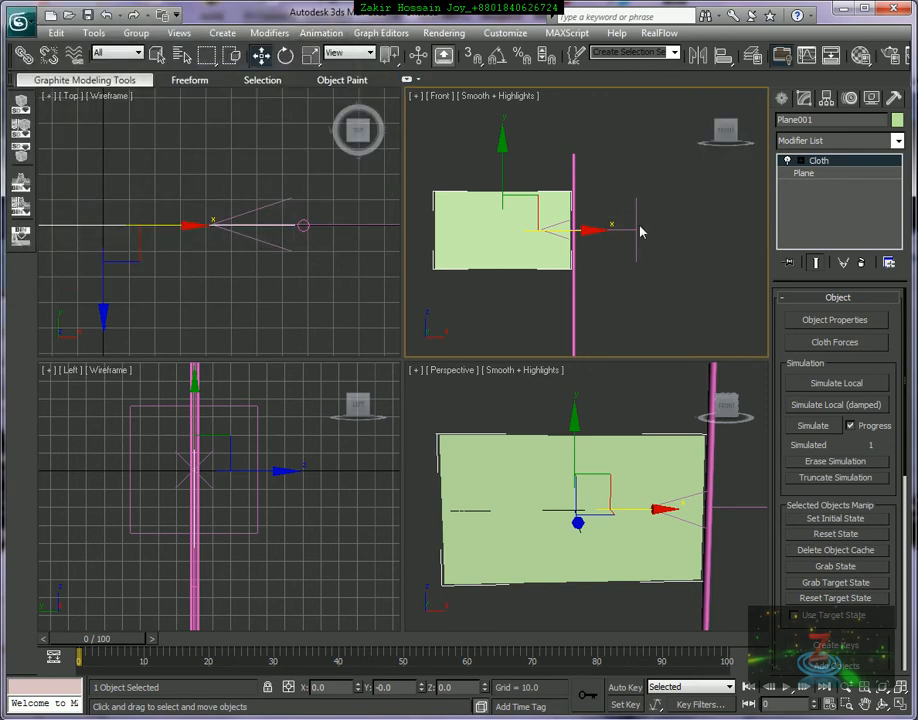
Step: Set the wind's strength to 11 and its turbulence to 4
middle_click_drag(657, 244, 651, 236)
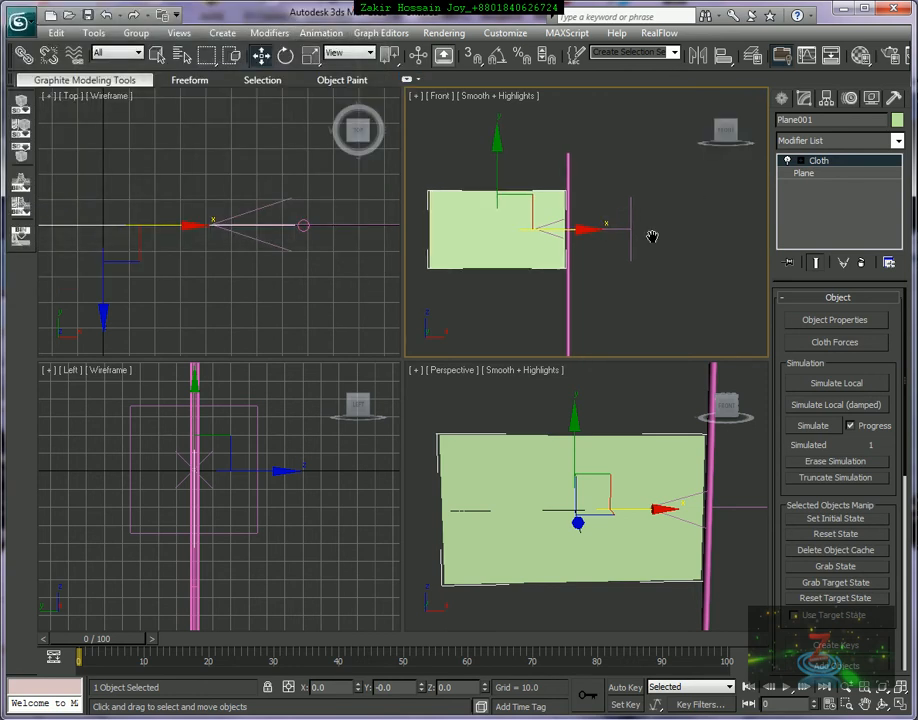
left_click(628, 246)
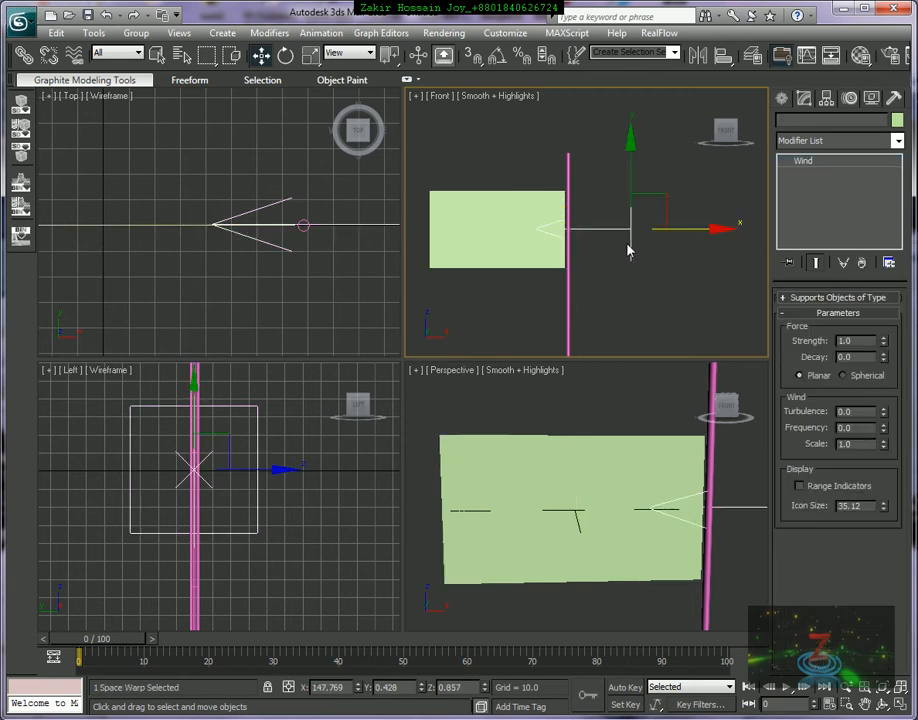
left_click_drag(852, 341, 781, 353)
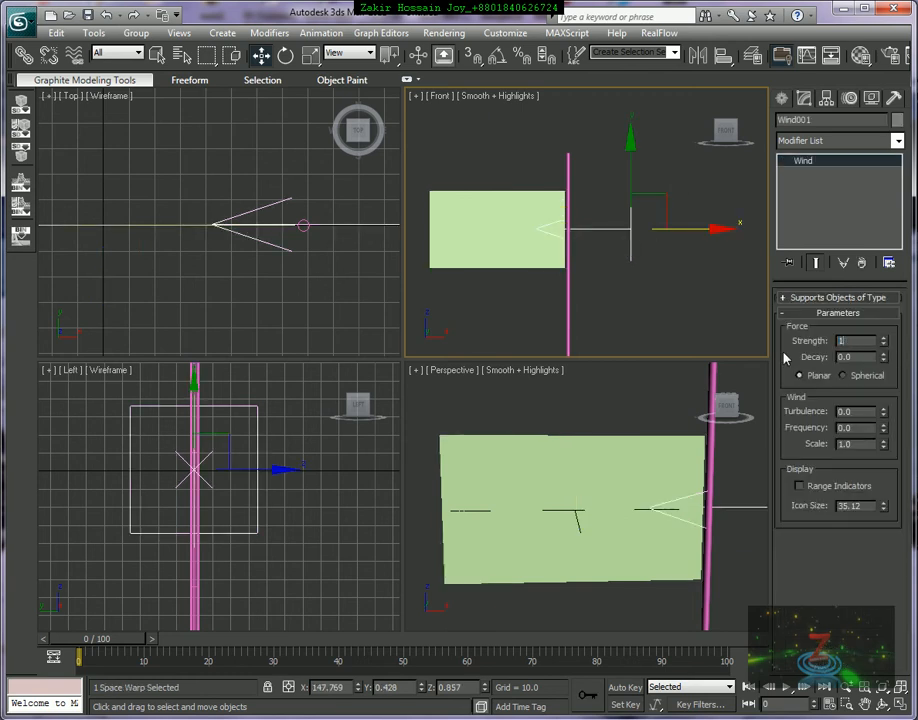
left_click(857, 413)
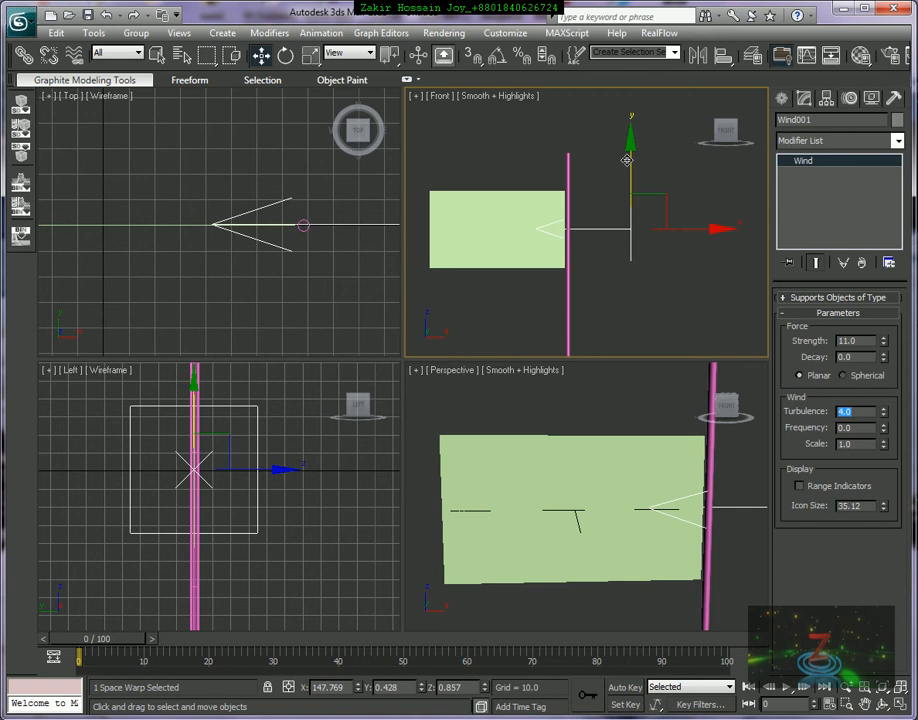
Step: Run the flag's cloth simulation with the Perspective view active, and scrub the timeline back to frame 0
left_click(470, 215)
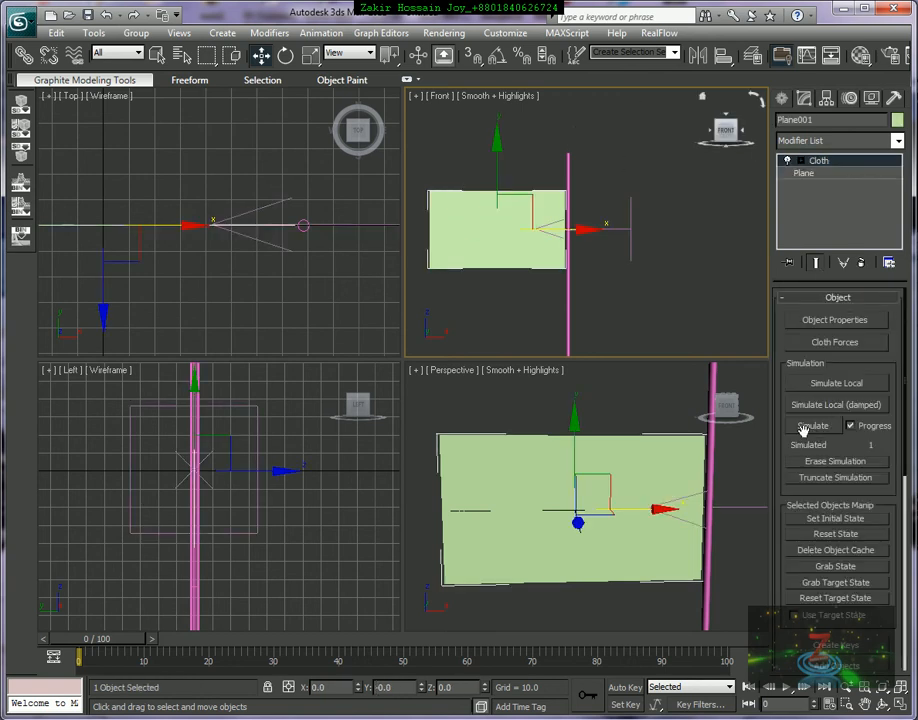
right_click(443, 404)
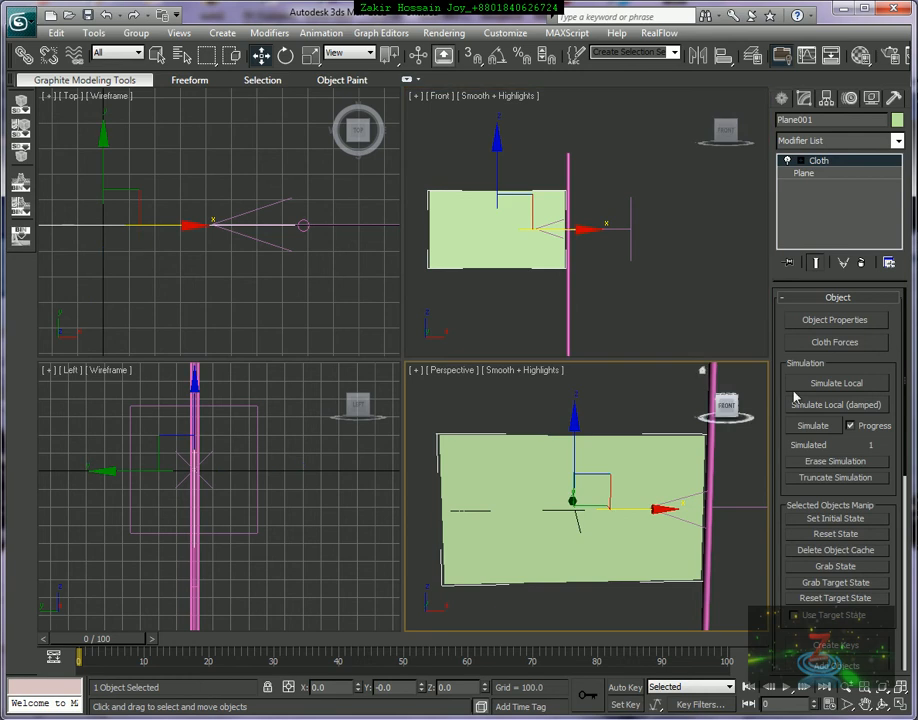
left_click(822, 427)
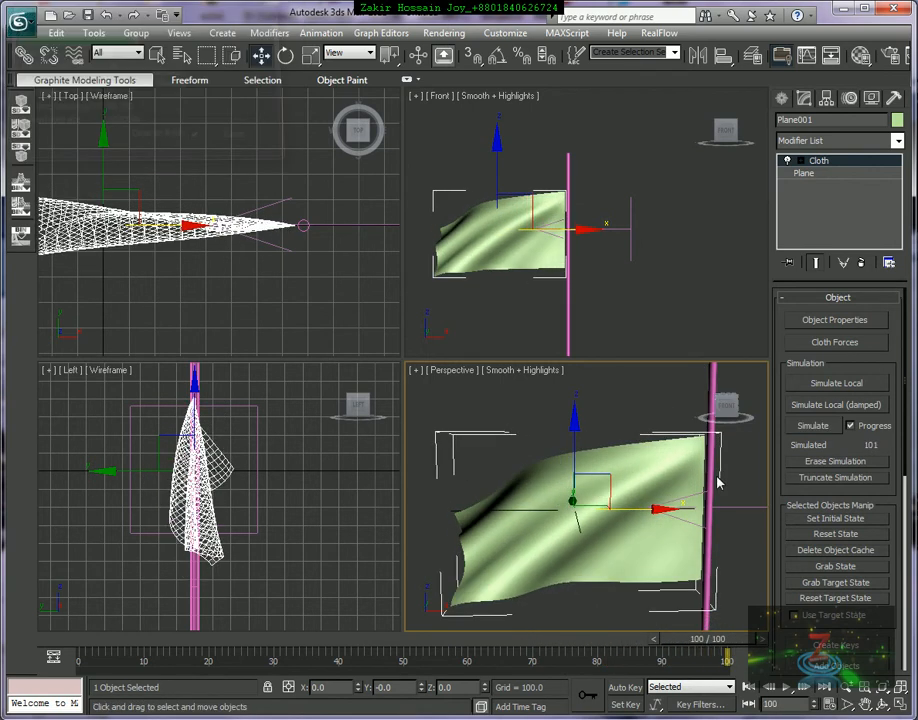
left_click_drag(741, 645, 128, 650)
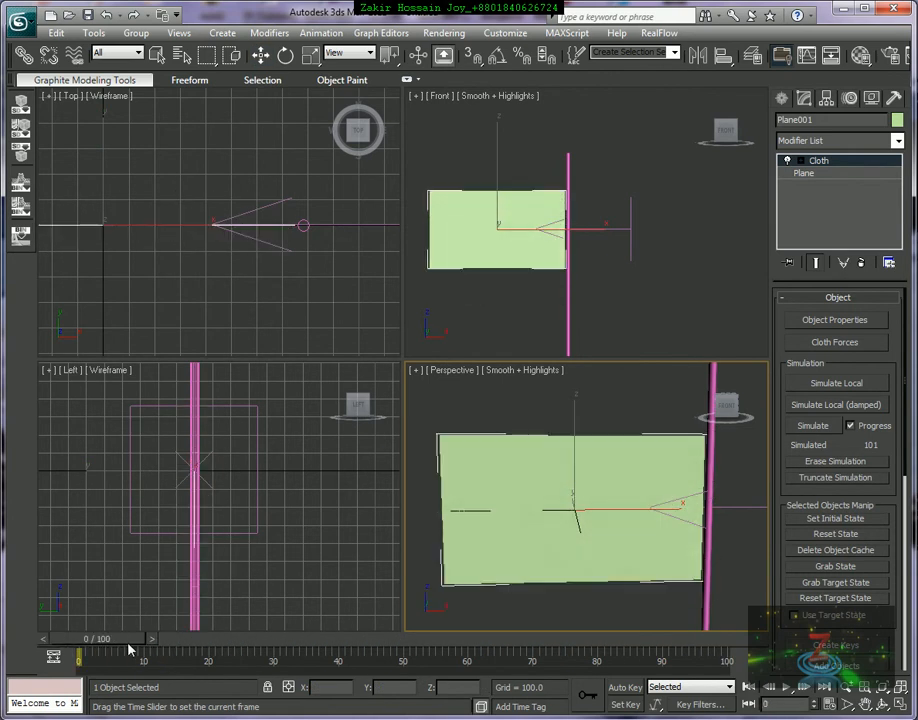
key("w")
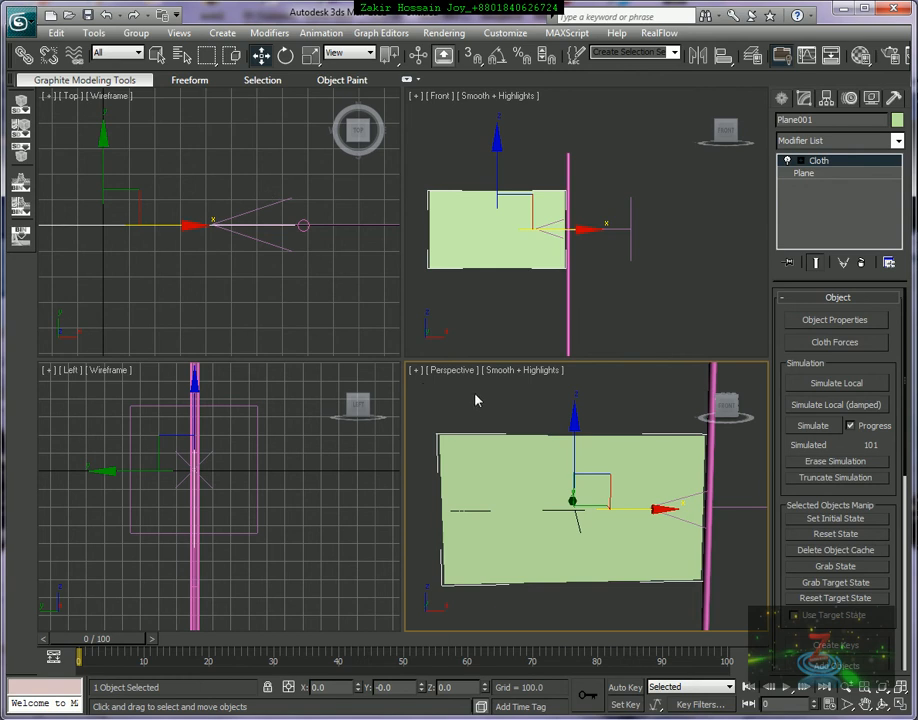
Step: Apply a material with the Flag tex-01 image as its diffuse bitmap to the flag plane and show the map in the viewports
left_click(861, 57)
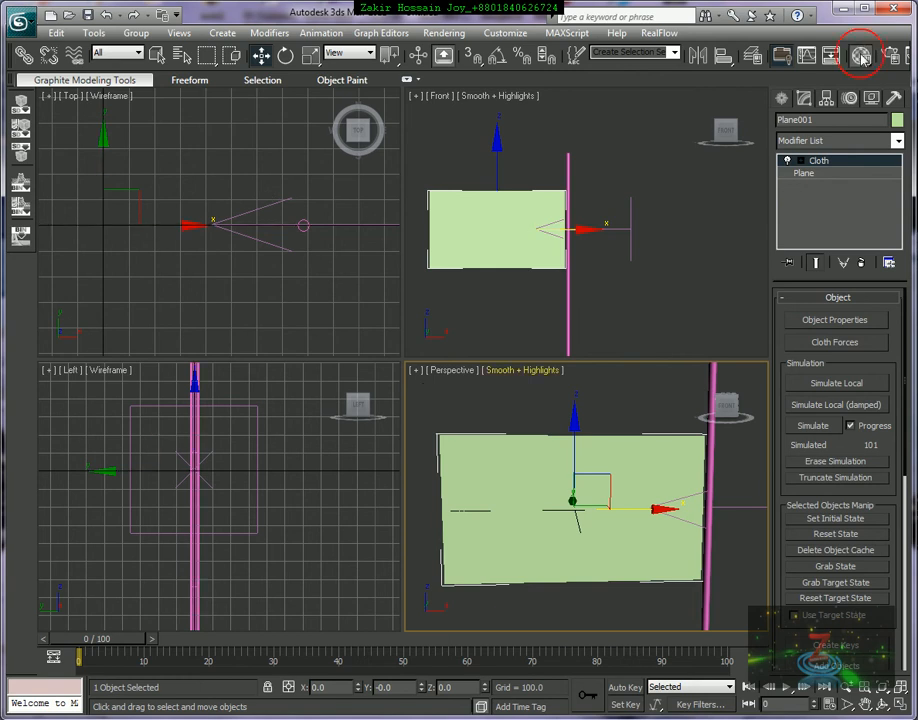
key("m")
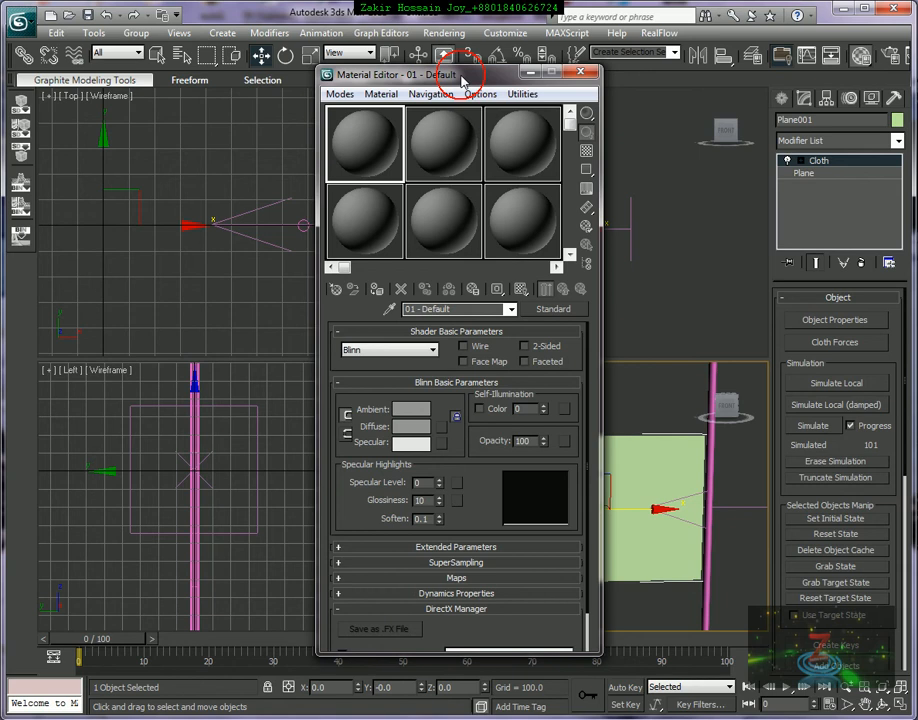
left_click_drag(466, 66, 236, 70)
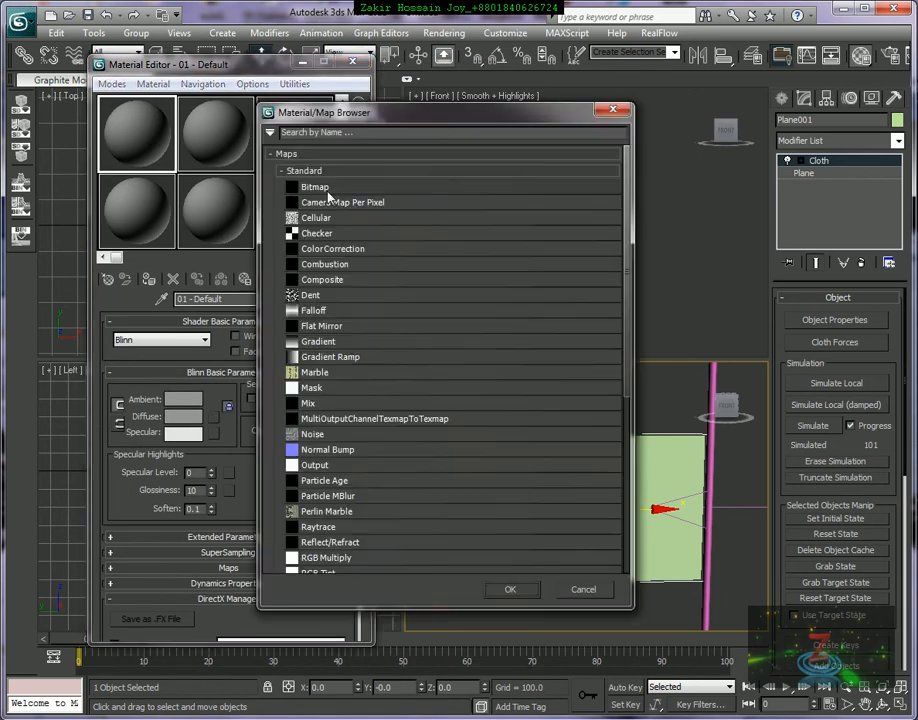
double_click(339, 189)
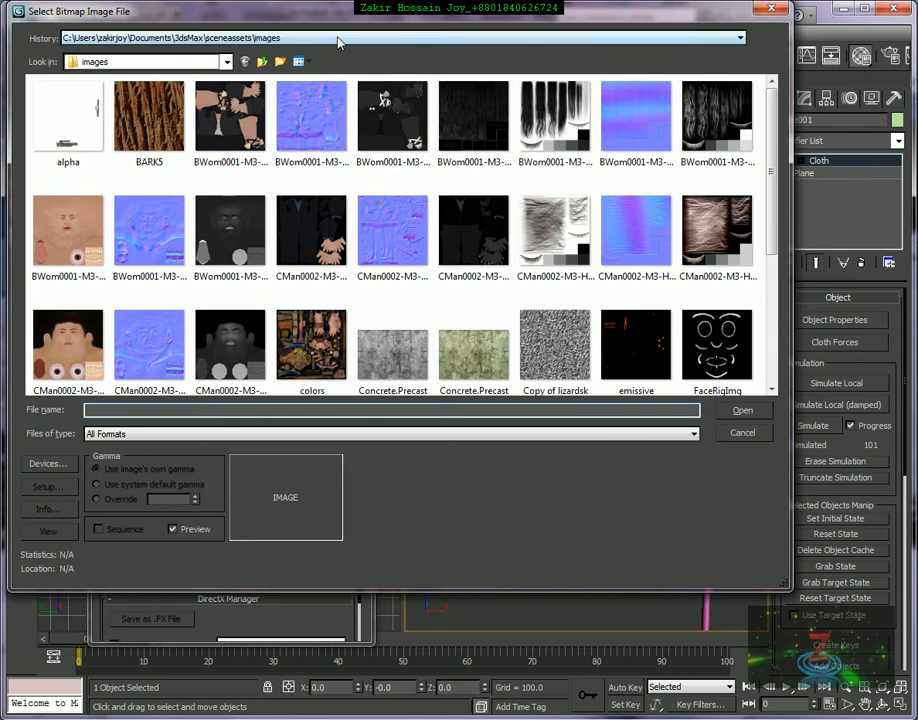
left_click(338, 38)
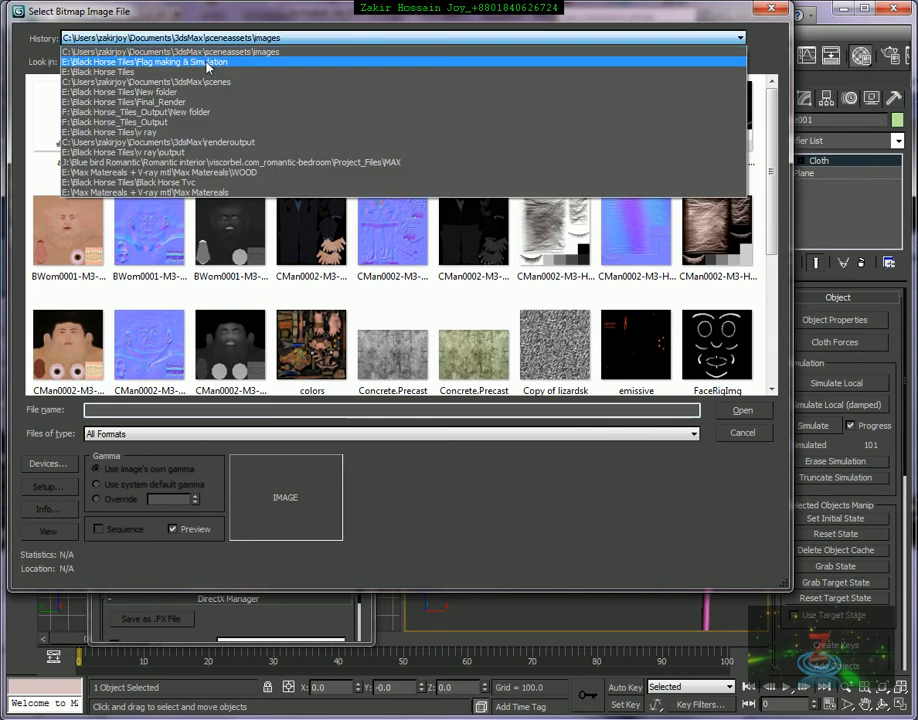
left_click(206, 63)
left_click(90, 100)
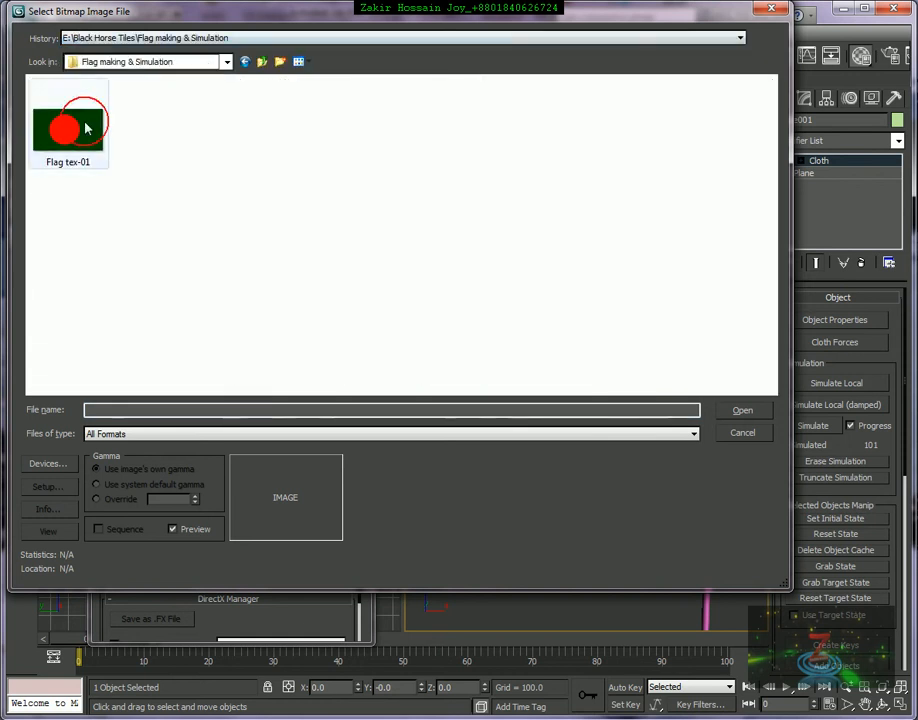
left_click(750, 413)
left_click_drag(137, 133, 543, 479)
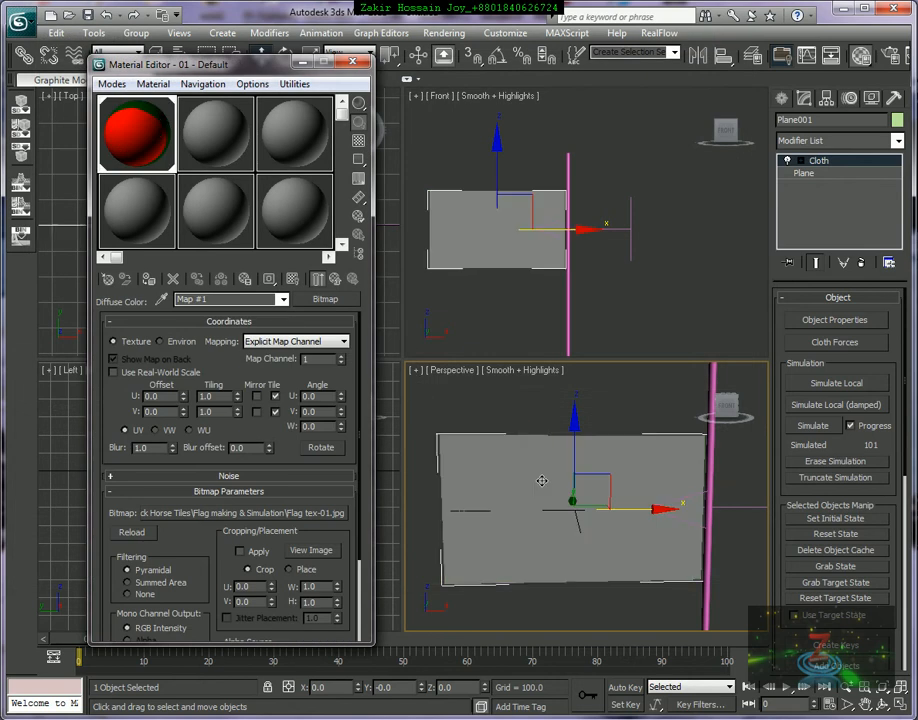
left_click(294, 281)
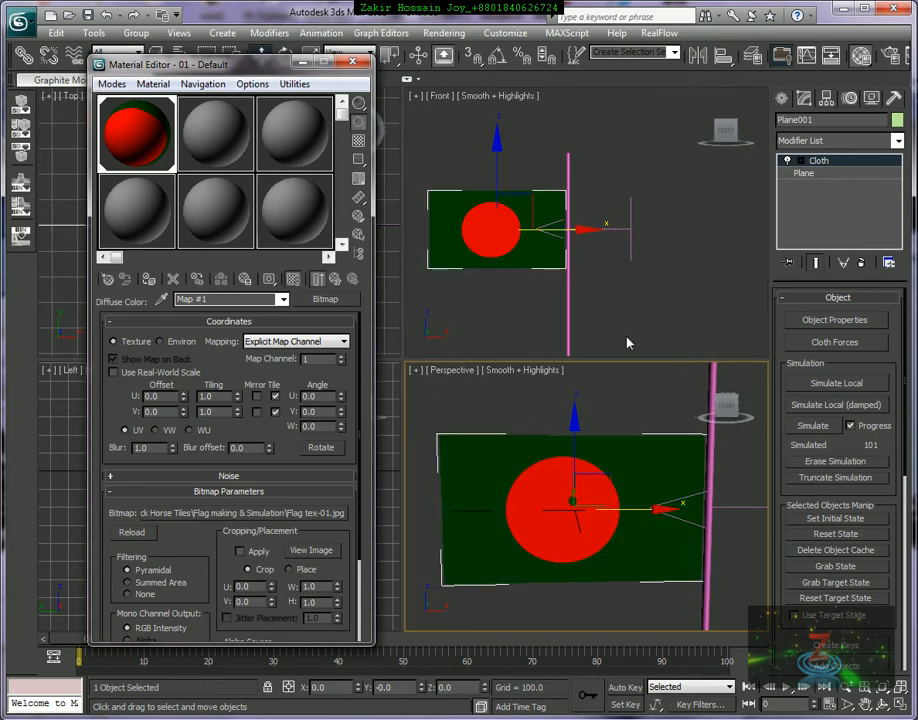
Step: Give the second material slot a dark grey diffuse colour of value 52 and a specular level of 70
left_click(566, 316)
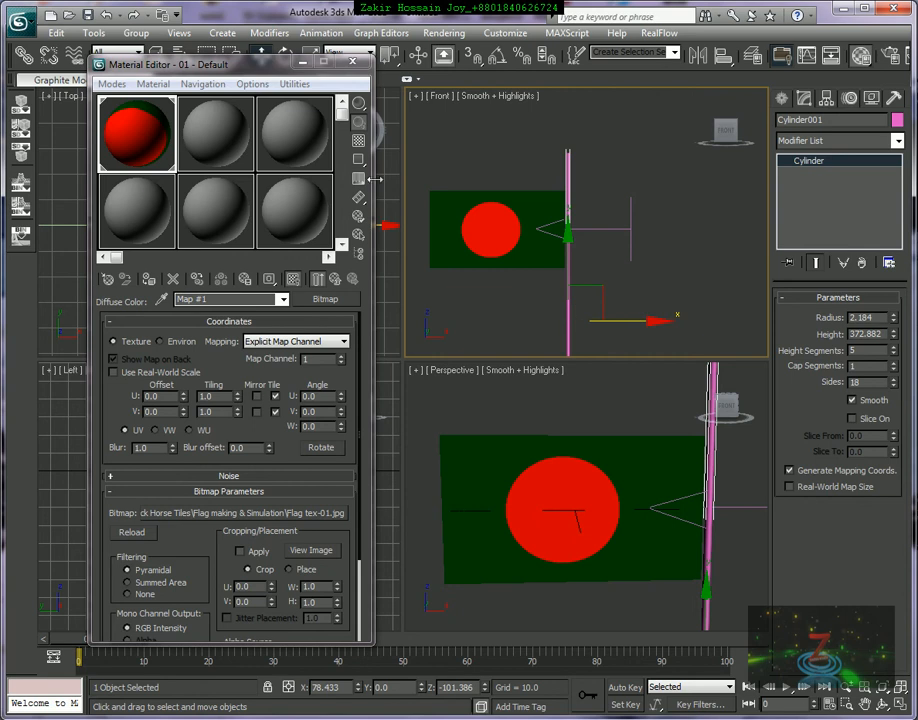
left_click(207, 145)
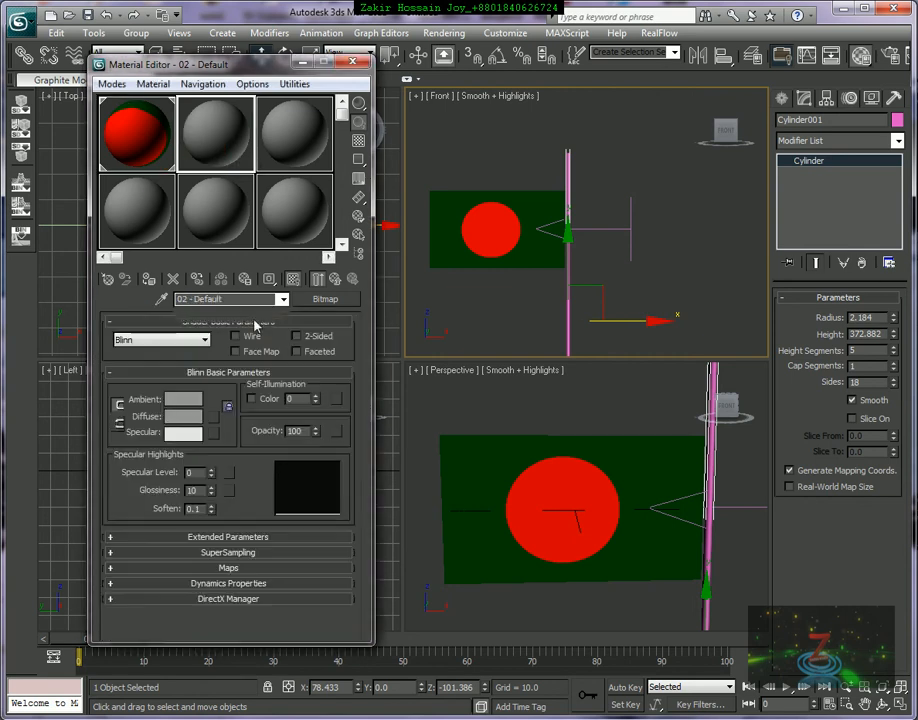
left_click(183, 416)
left_click_drag(407, 148, 406, 103)
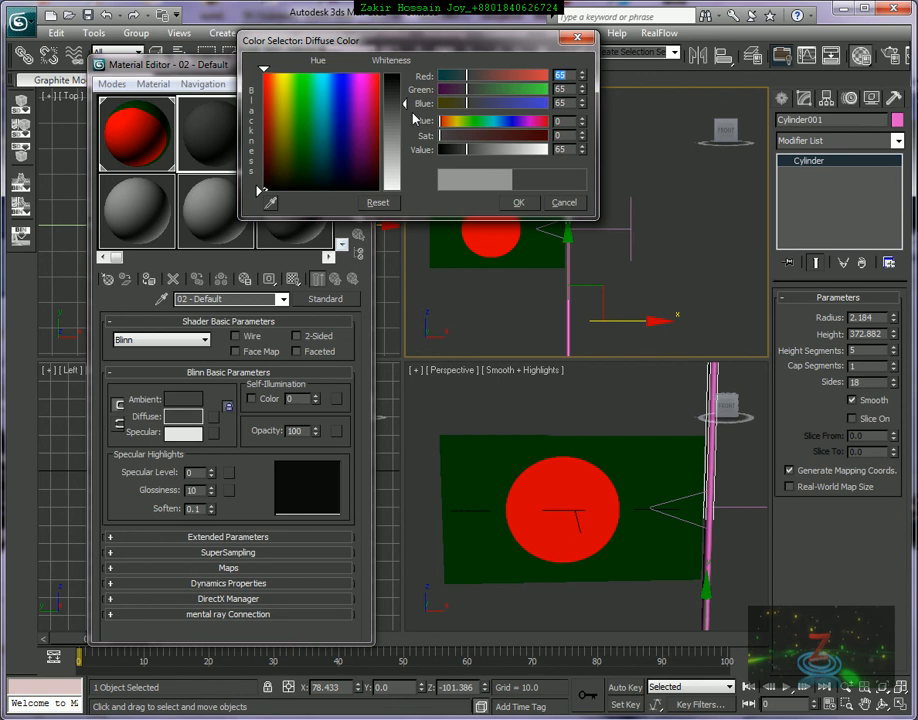
left_click(518, 202)
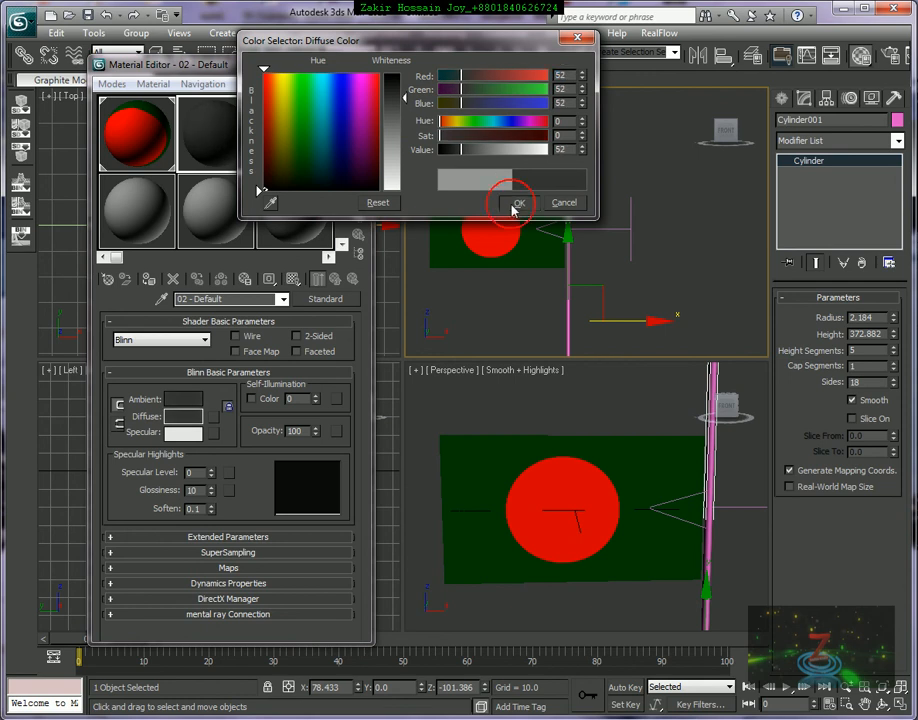
left_click_drag(213, 476, 218, 420)
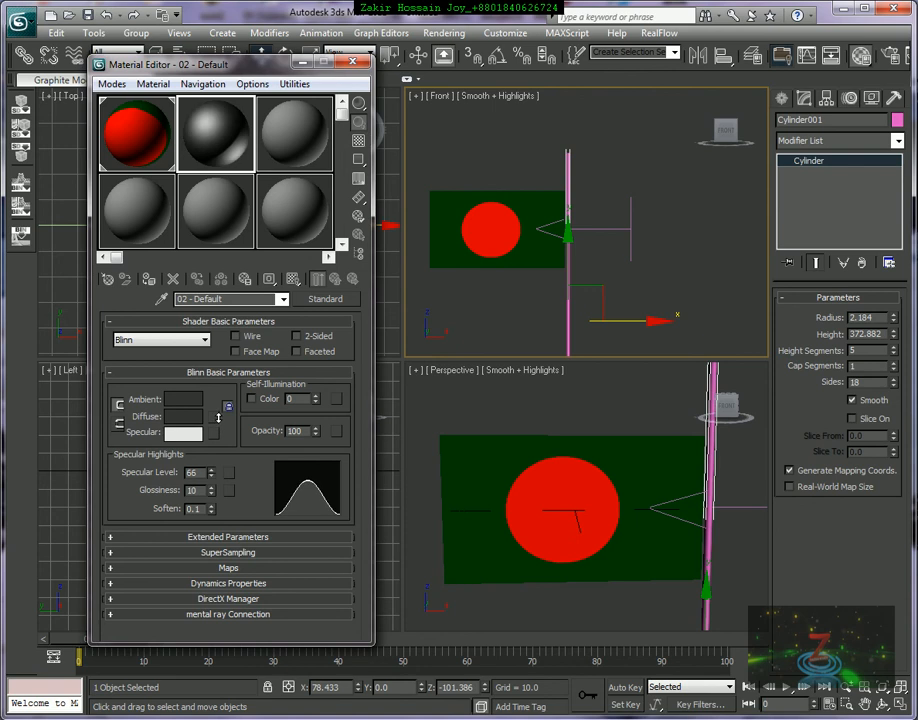
left_click_drag(218, 417, 218, 415)
Step: Assign the dark grey material to the pole and close the Material Editor
left_click_drag(200, 155, 713, 460)
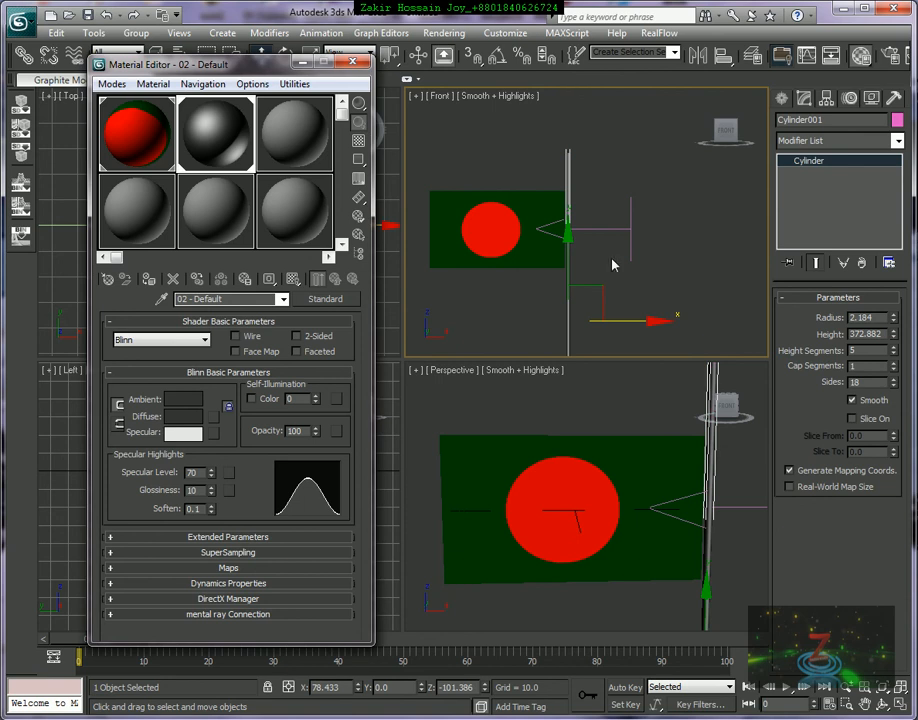
left_click(707, 242)
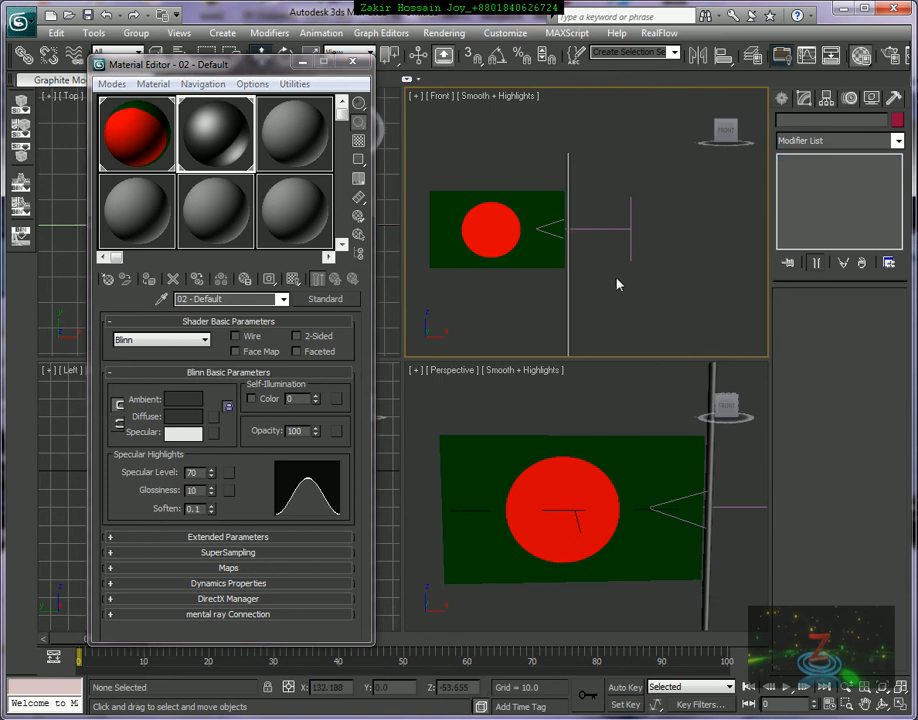
middle_click_drag(617, 284, 636, 279)
left_click(572, 605)
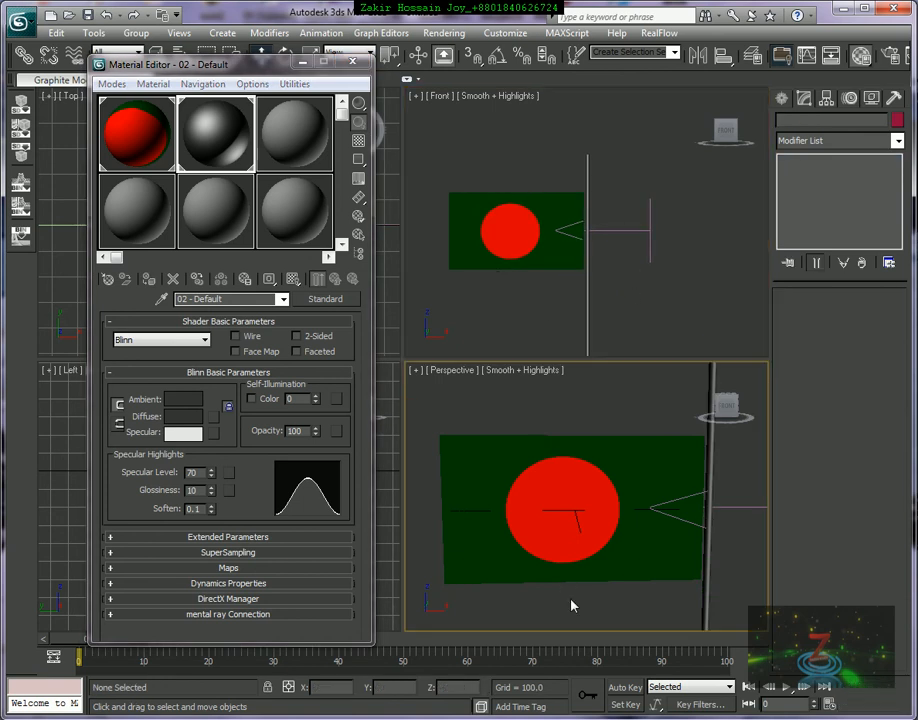
left_click(352, 61)
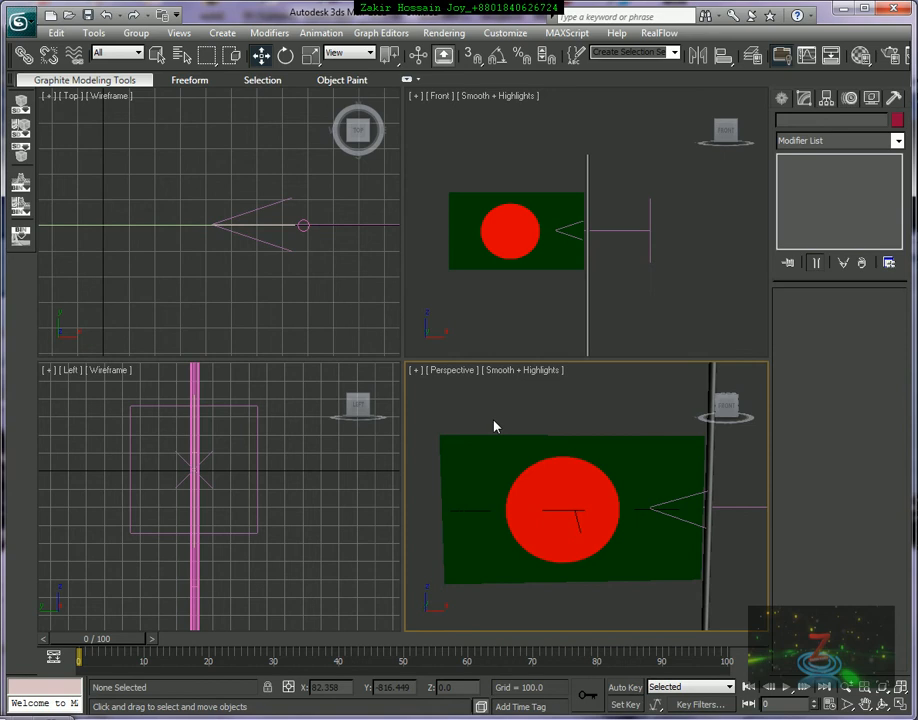
Step: Maximize the Perspective view and hide its grid
scroll(528, 412, "up", 1)
key("alt+w")
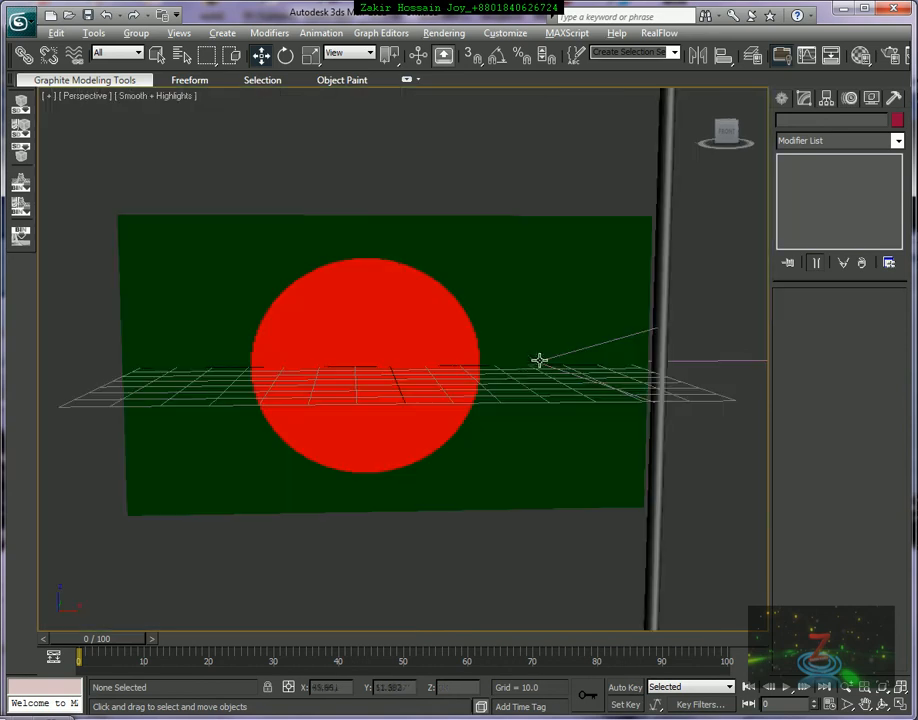
key("g")
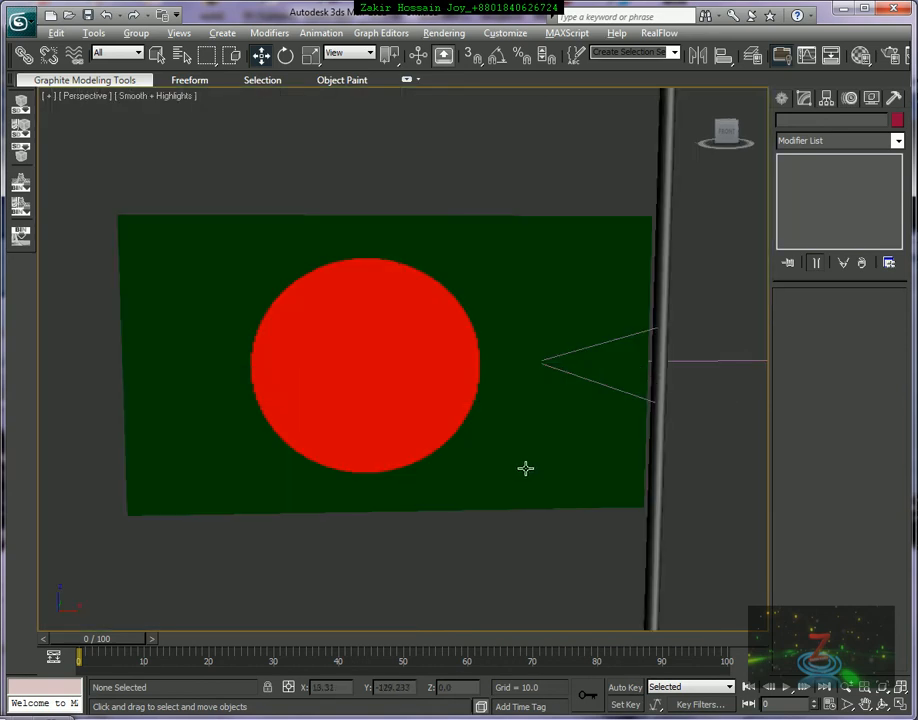
Step: Create a camera from the Perspective view with the whole flag and pole in frame, and return to the four-viewport layout
middle_click_drag(469, 363, 470, 348)
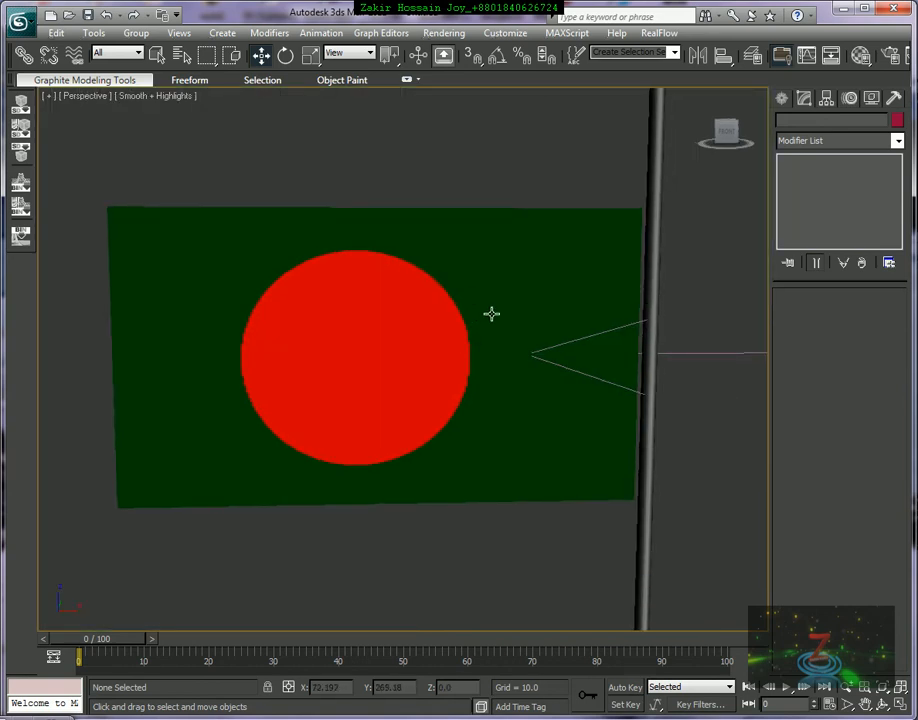
scroll(497, 311, "up", 1)
middle_click_drag(496, 309, 492, 289, "alt")
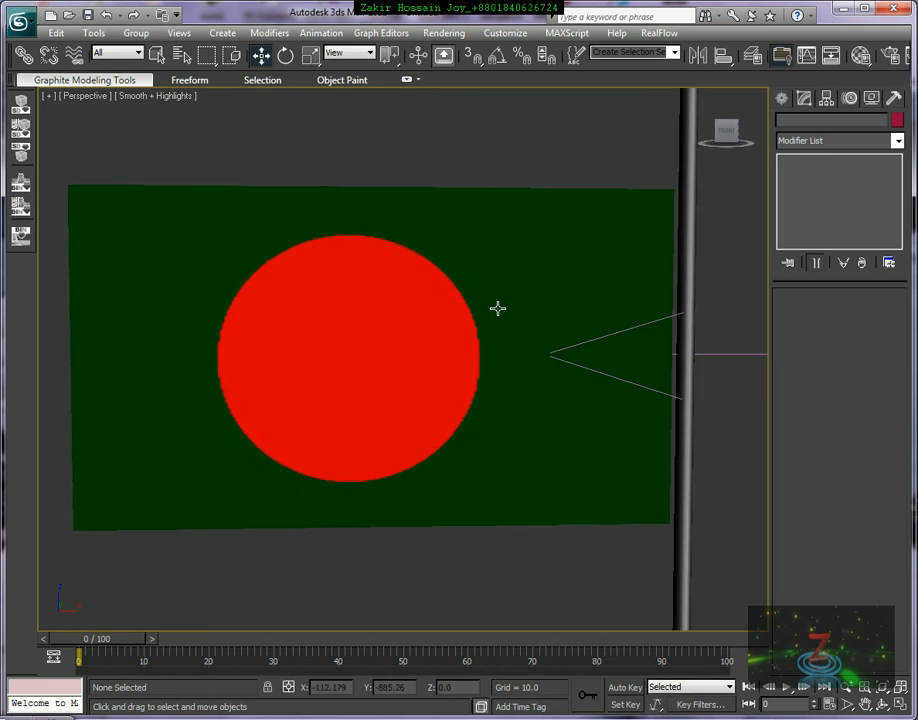
scroll(498, 308, "down", 6)
middle_click_drag(528, 352, 529, 316)
scroll(529, 316, "up", 2)
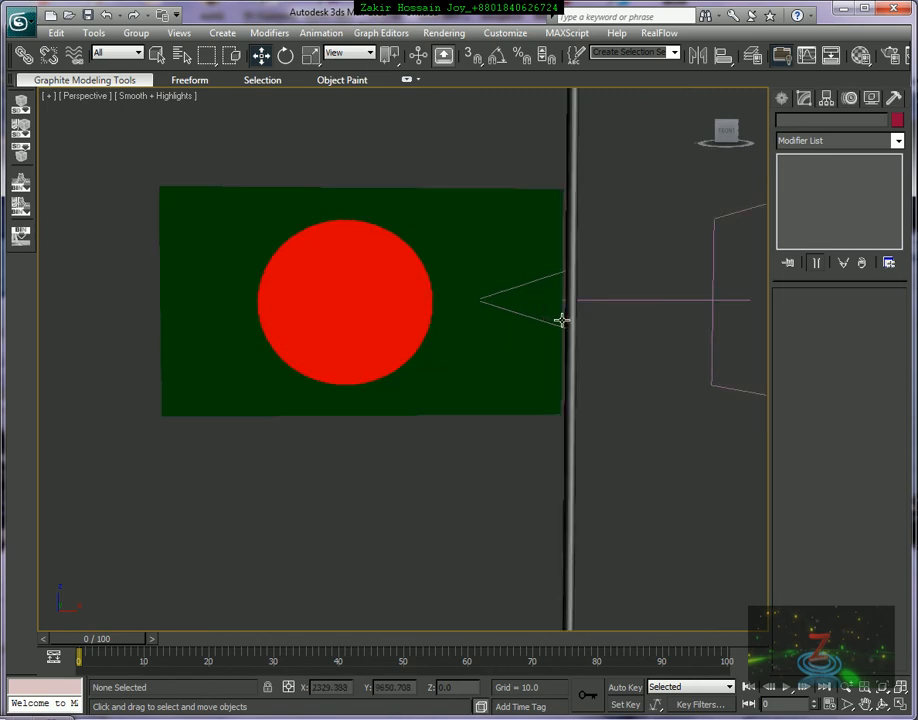
middle_click_drag(600, 328, 571, 323)
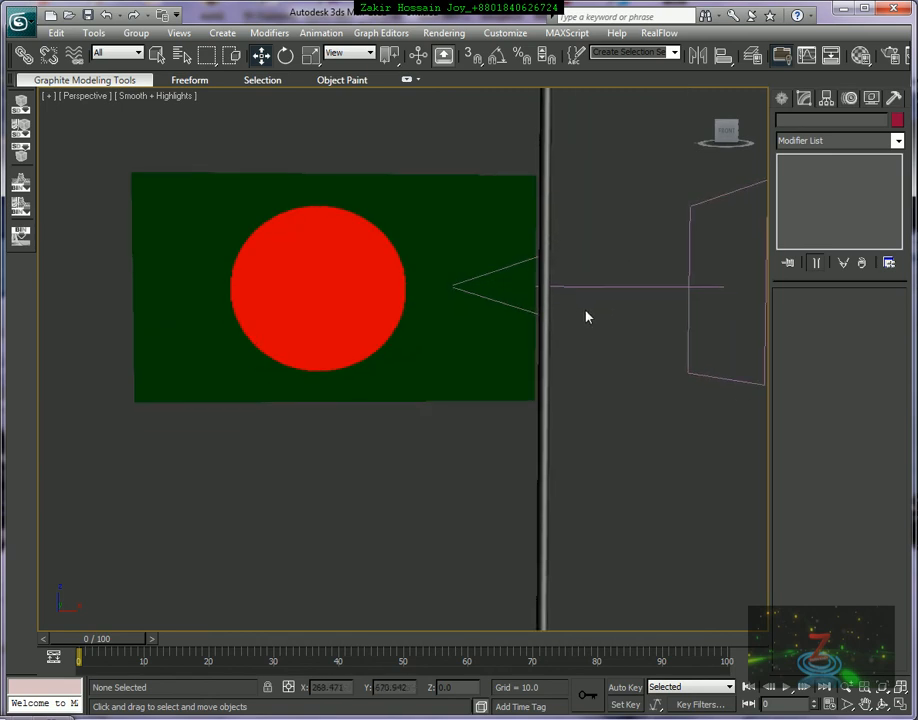
key("ctrl+c")
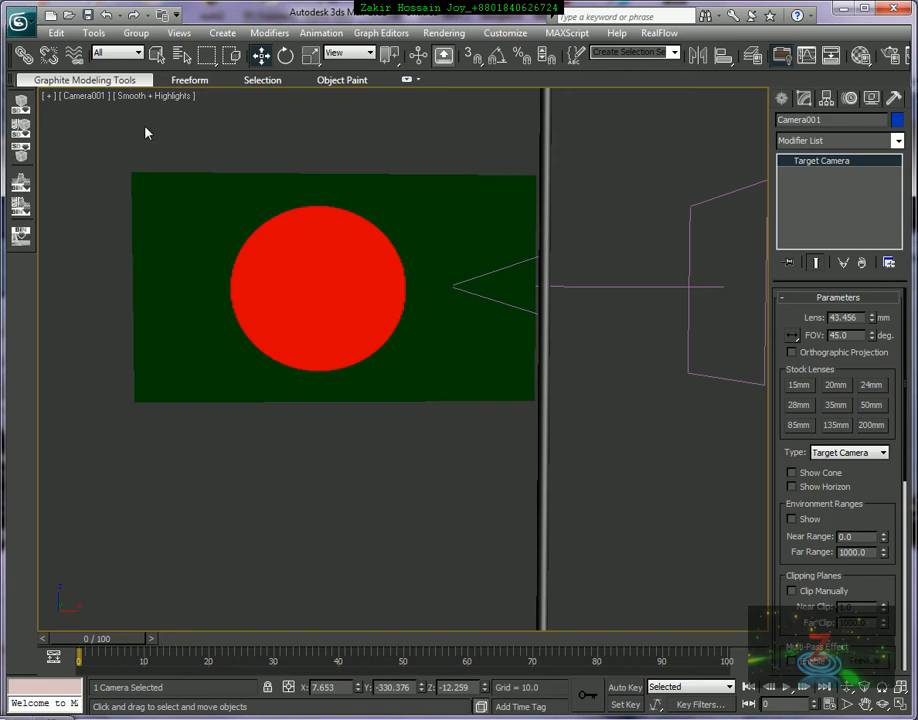
key("alt+w")
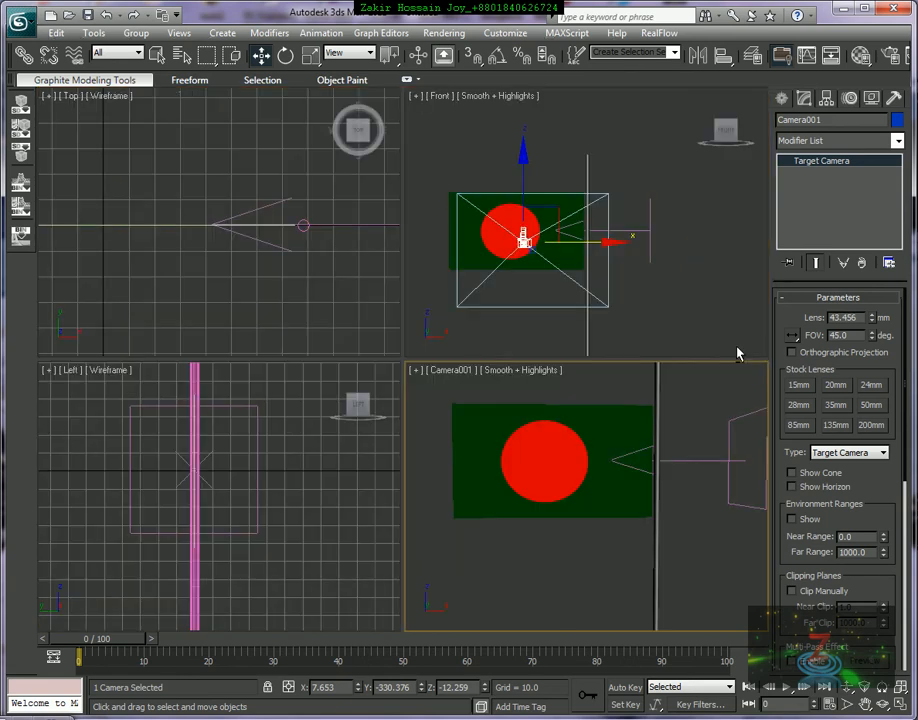
Step: Scrub the timeline forward to frame 31 of the flag simulation
left_click_drag(129, 641, 320, 648)
key("w")
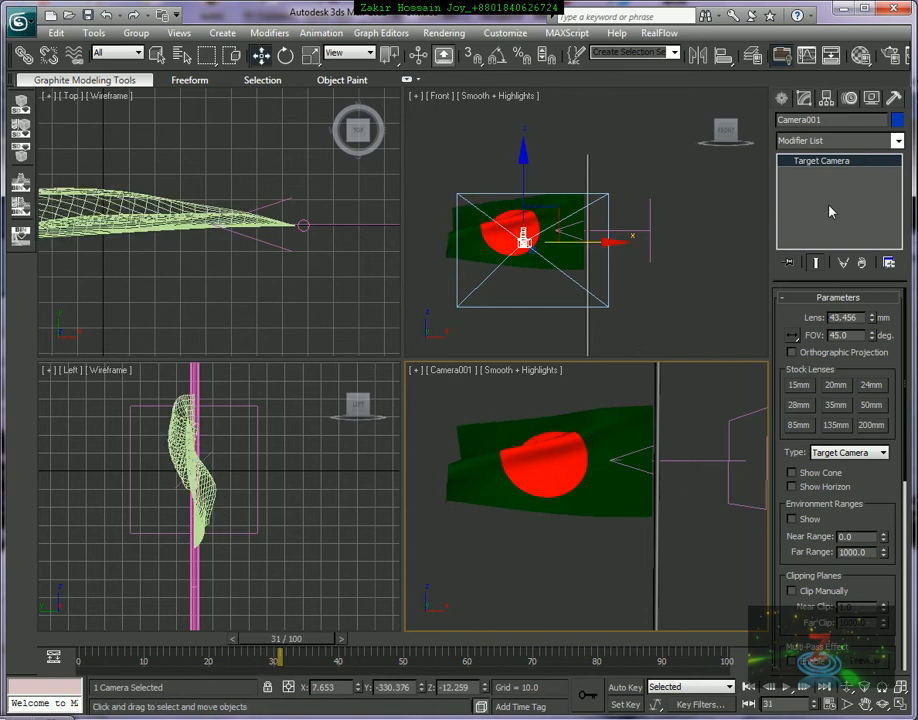
Step: Place a standard Omni light in front of the flag near the pole in the Top view and turn on its shadows
left_click(782, 99)
left_click(824, 123)
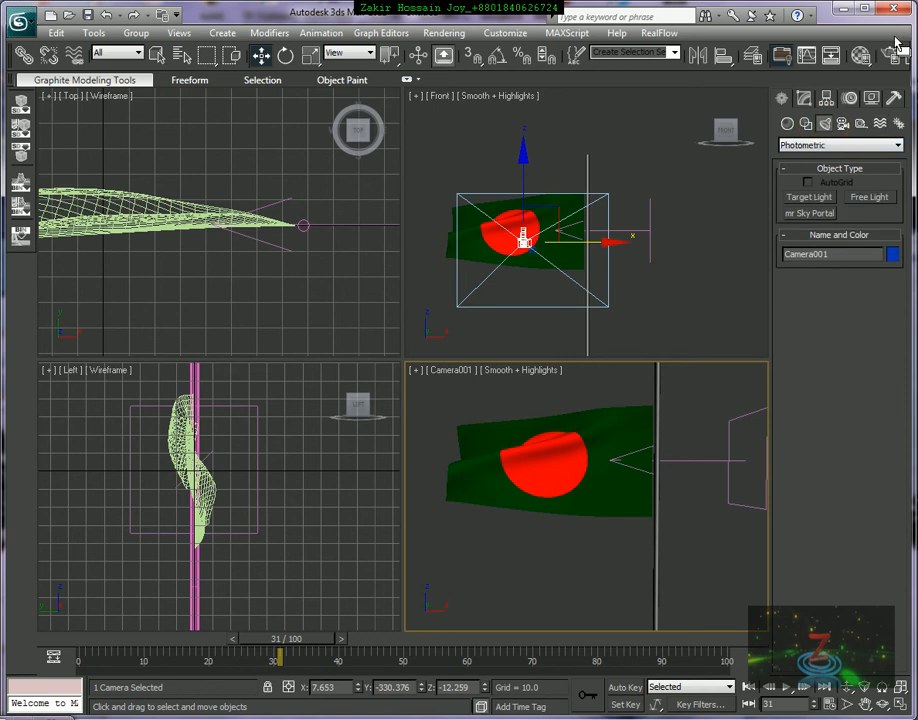
left_click(805, 146)
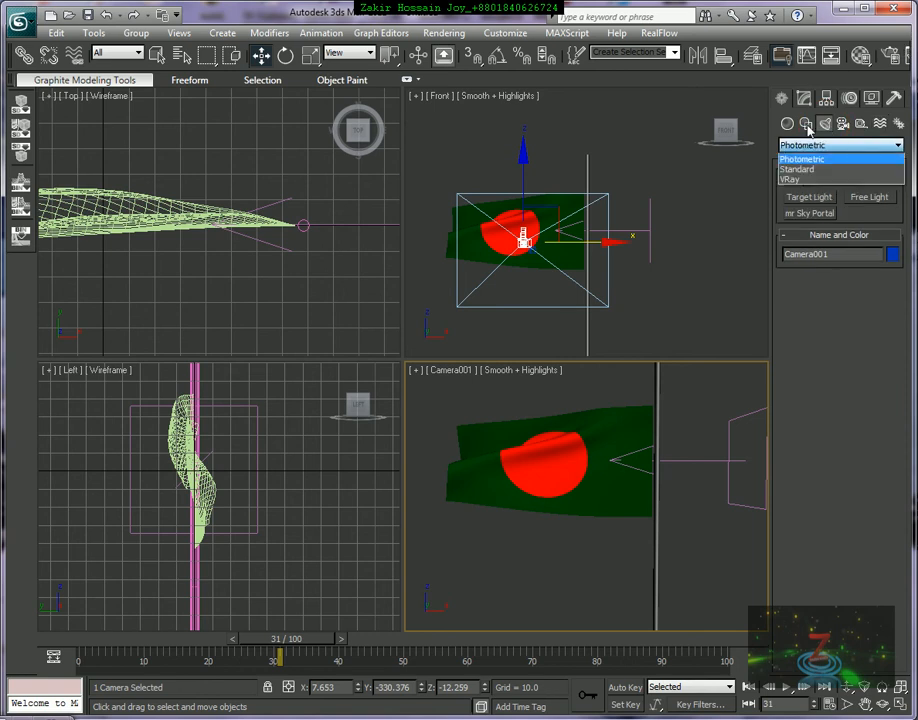
left_click(808, 129)
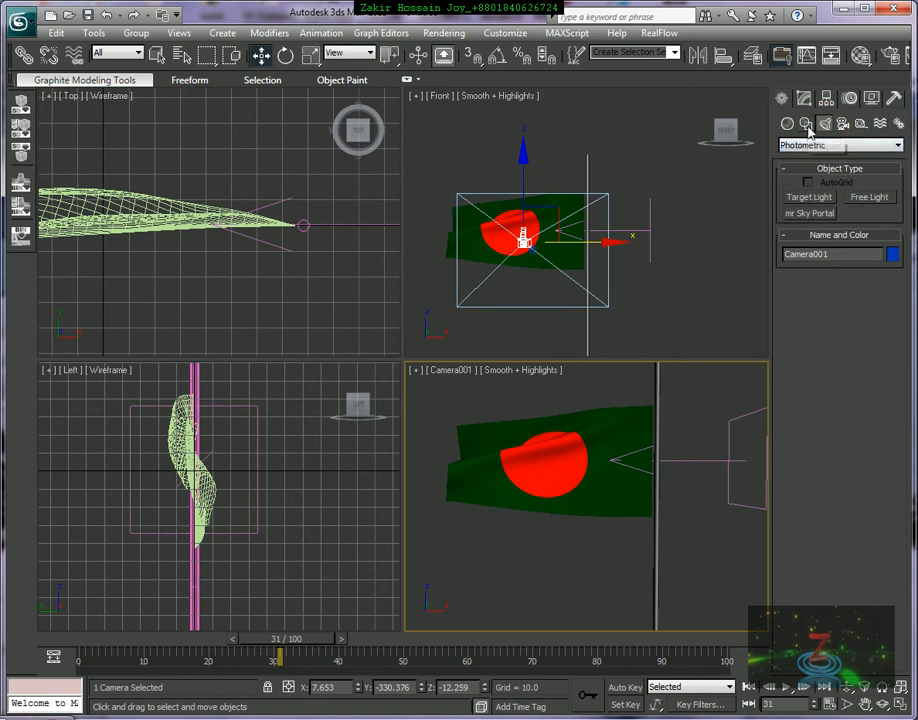
left_click(805, 145)
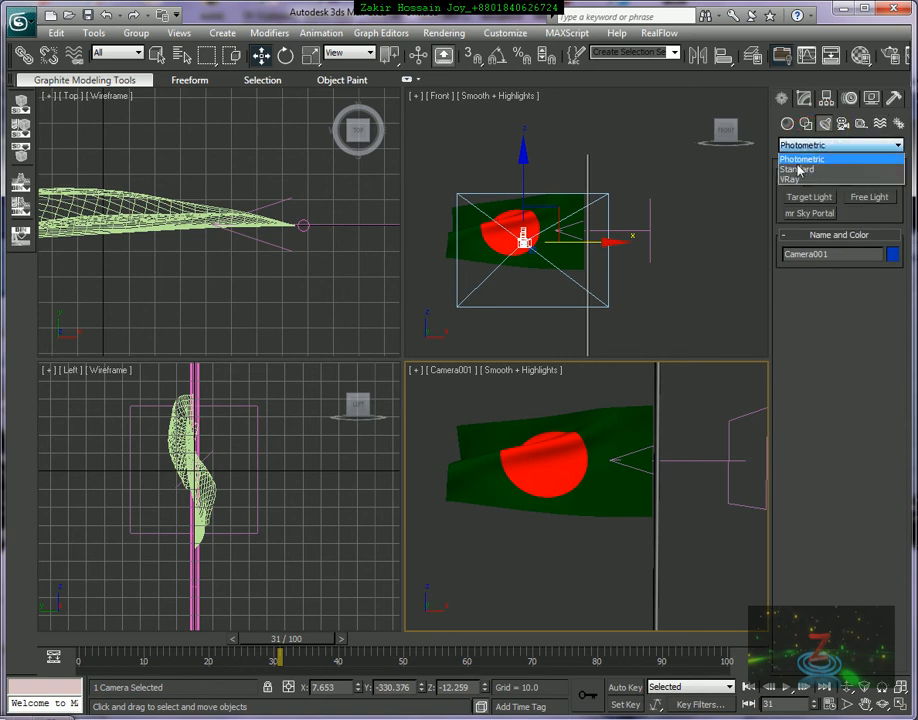
left_click(800, 172)
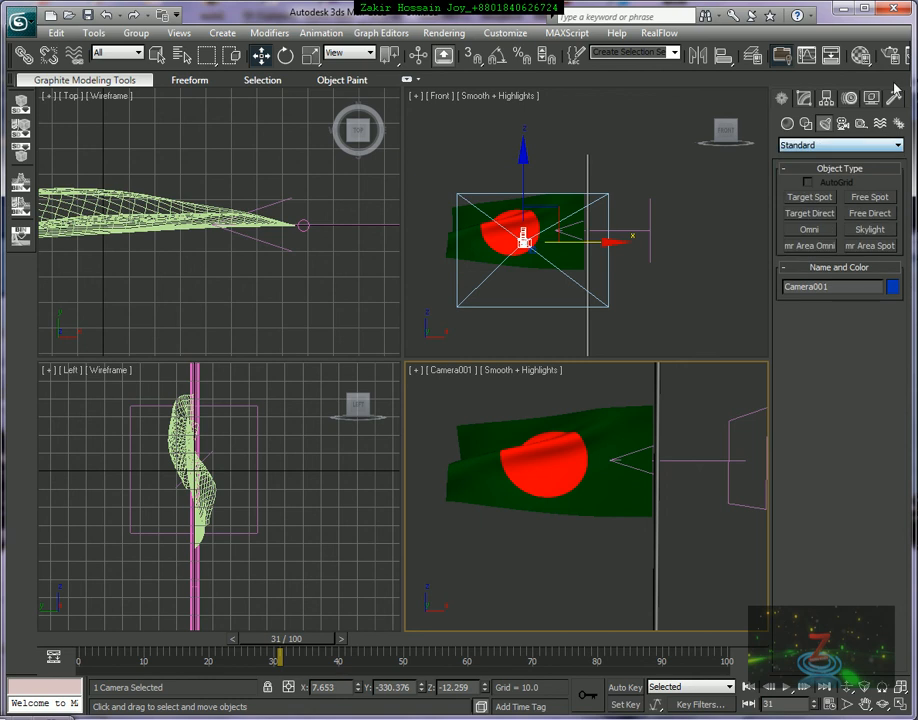
left_click(811, 230)
scroll(131, 266, "down", 2)
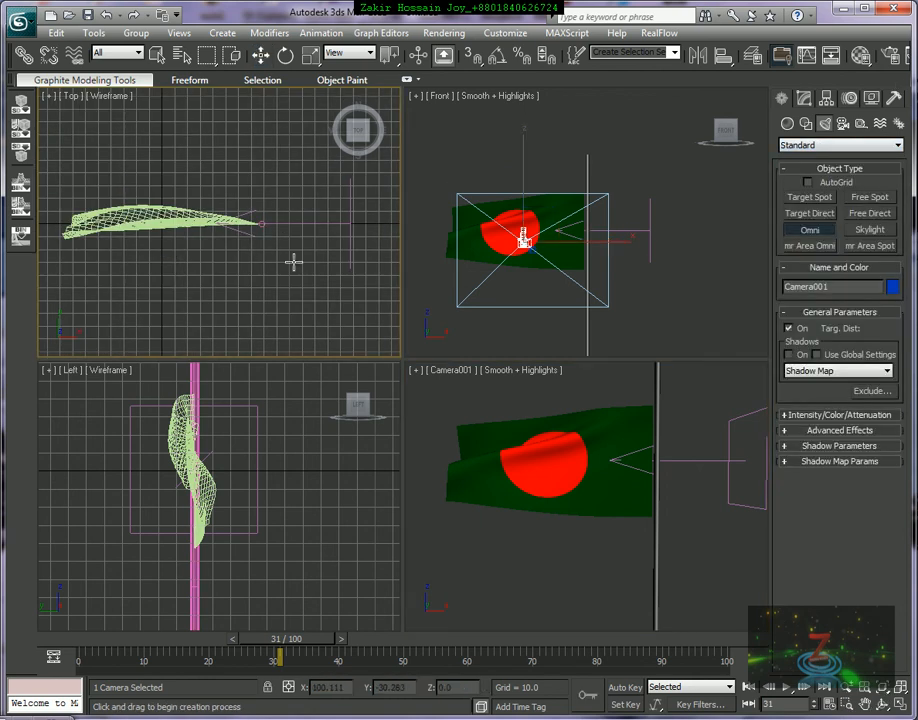
middle_click_drag(279, 250, 272, 244)
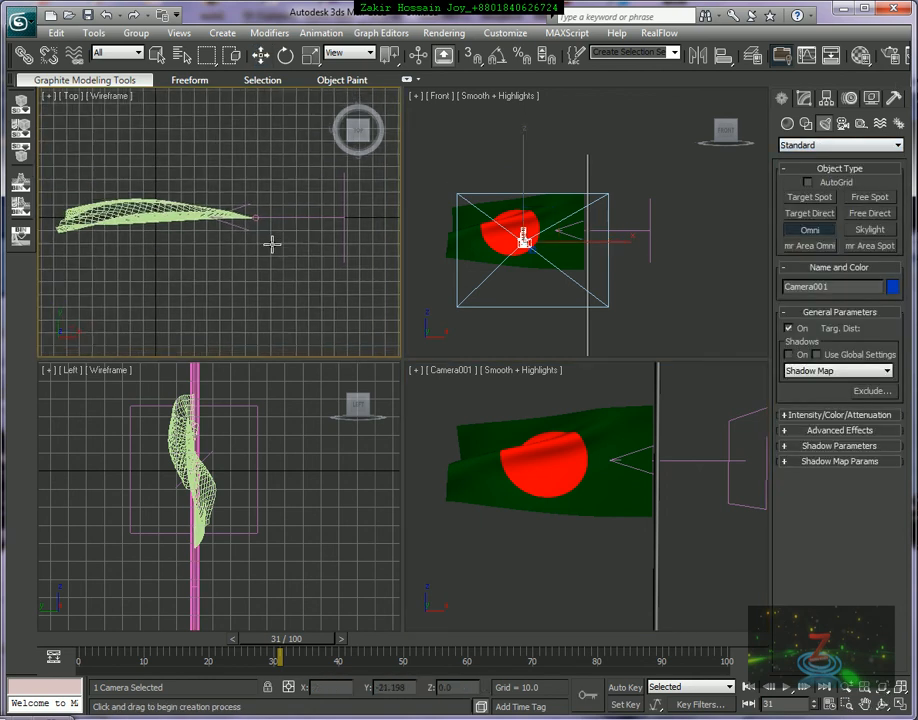
left_click(207, 241)
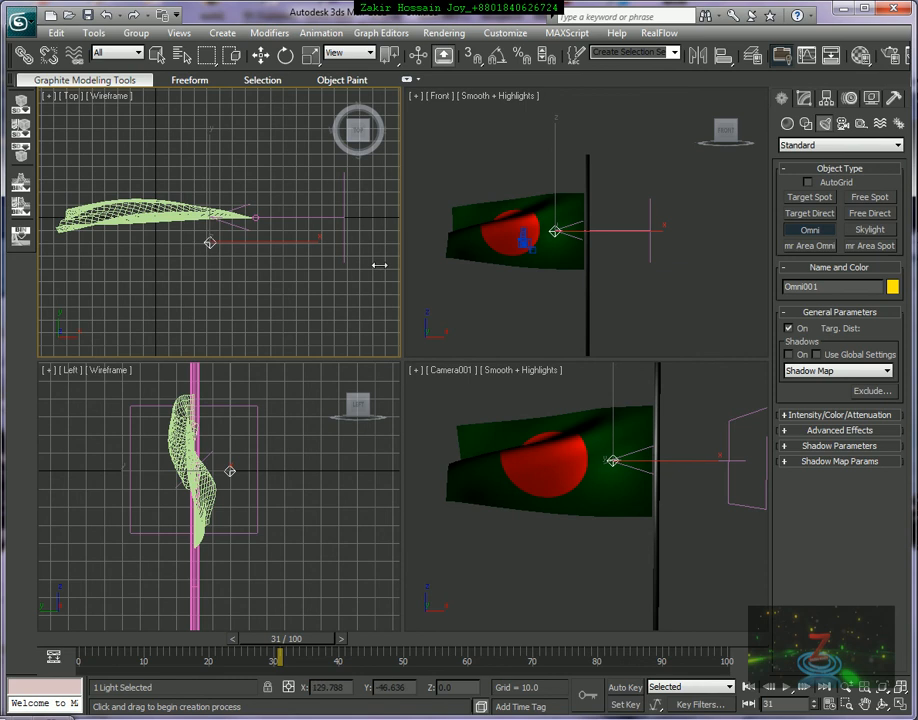
left_click(789, 356)
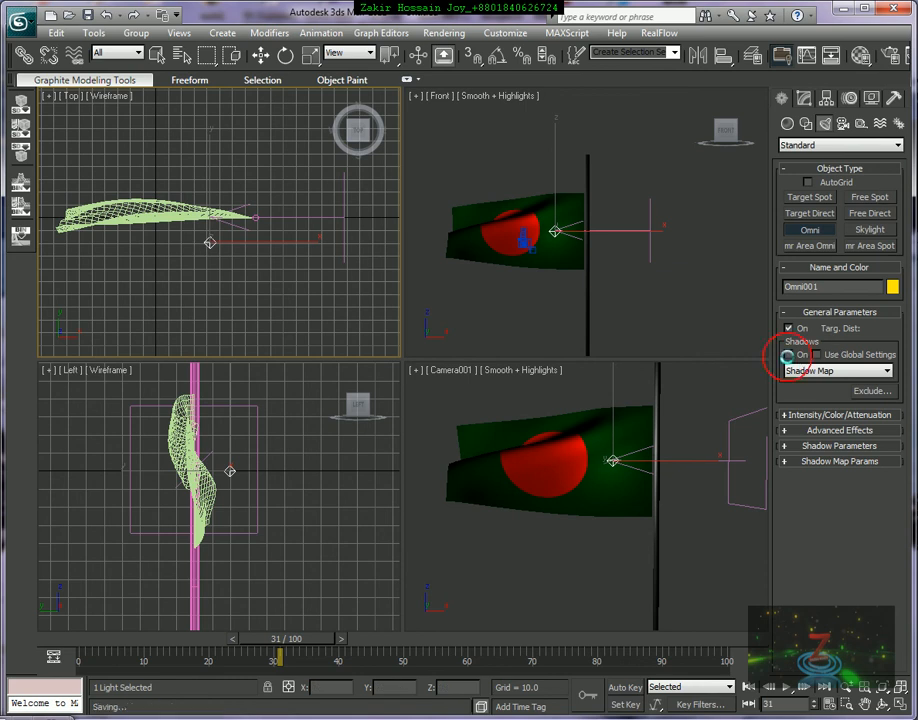
Step: Render a test image of frame 31 from the Camera001 view and close the rendered frame
right_click(555, 556)
left_click(801, 226)
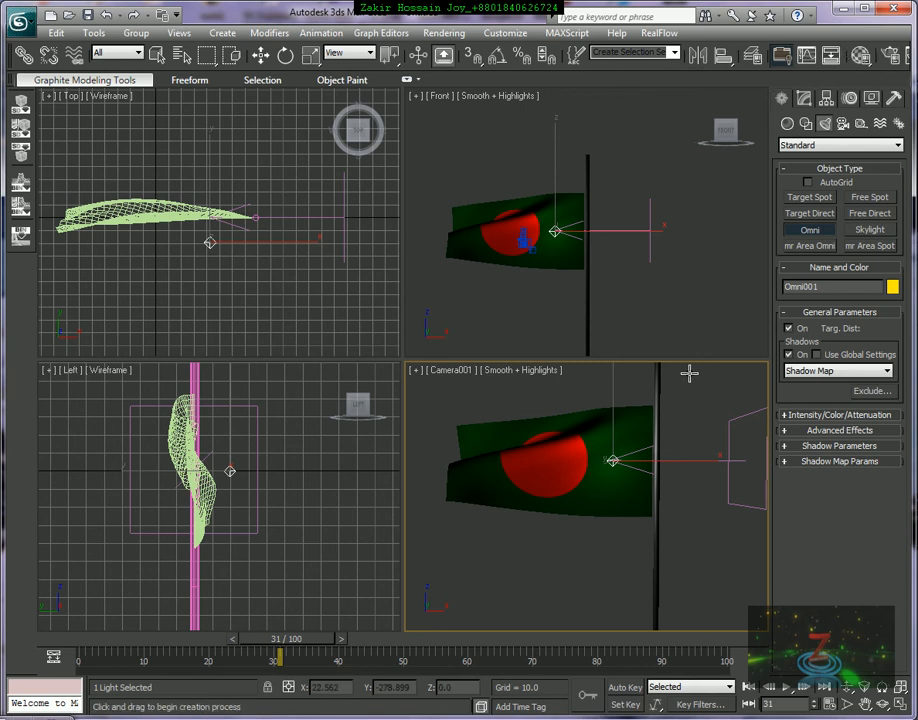
key("shift+q")
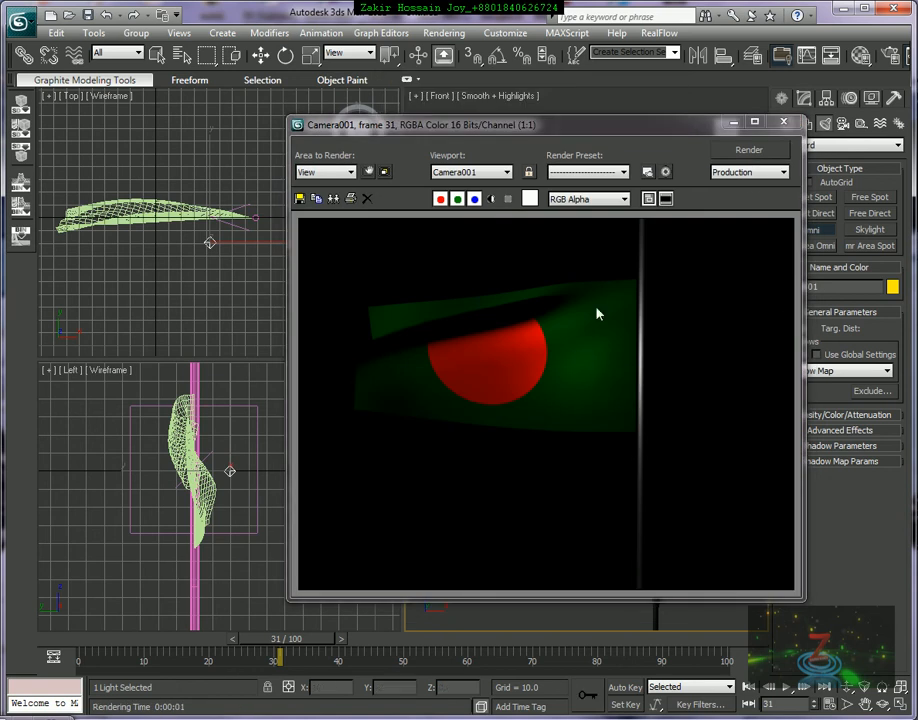
left_click(784, 122)
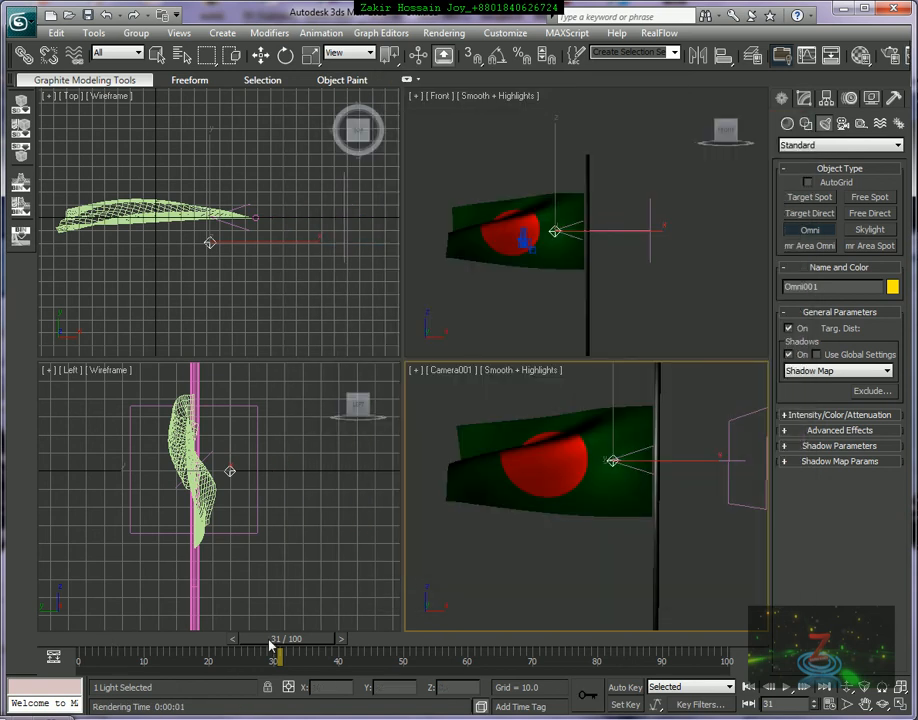
Step: Scrub the timeline to frame 100 and leave light creation by switching to the Move tool
left_click_drag(269, 641, 727, 660)
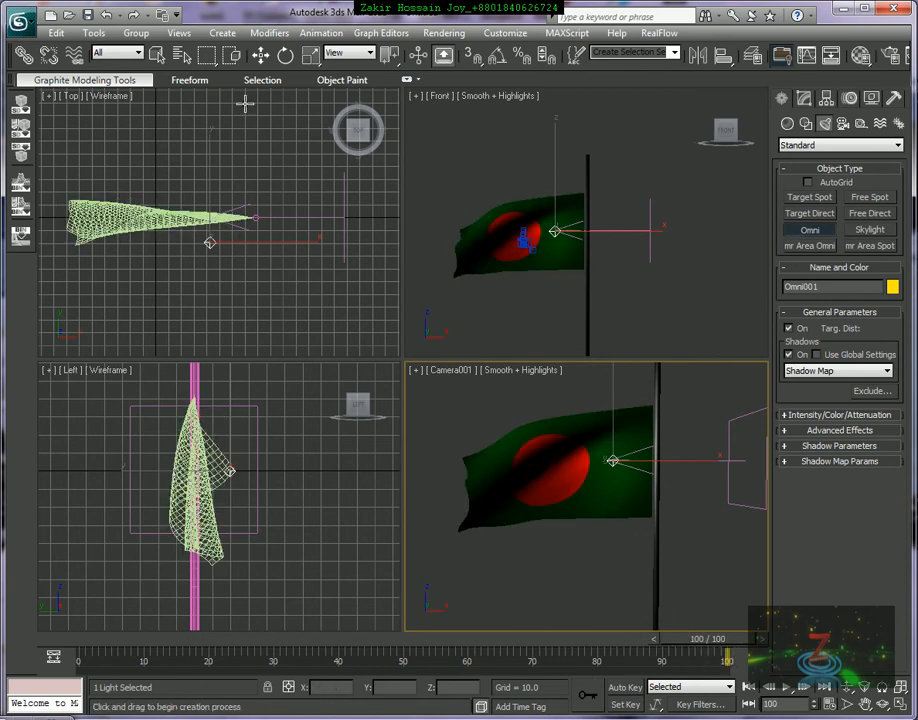
left_click(261, 57)
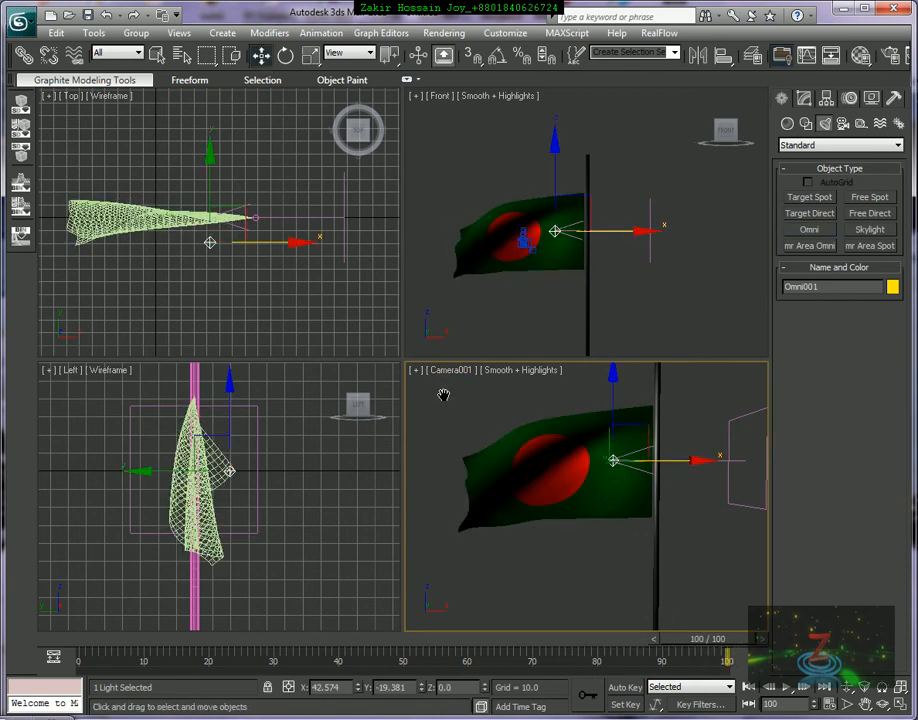
Step: Create an AVI preview of the active time segment from Camera001 with an increased output percentage, and close the player after watching it
left_click(94, 32)
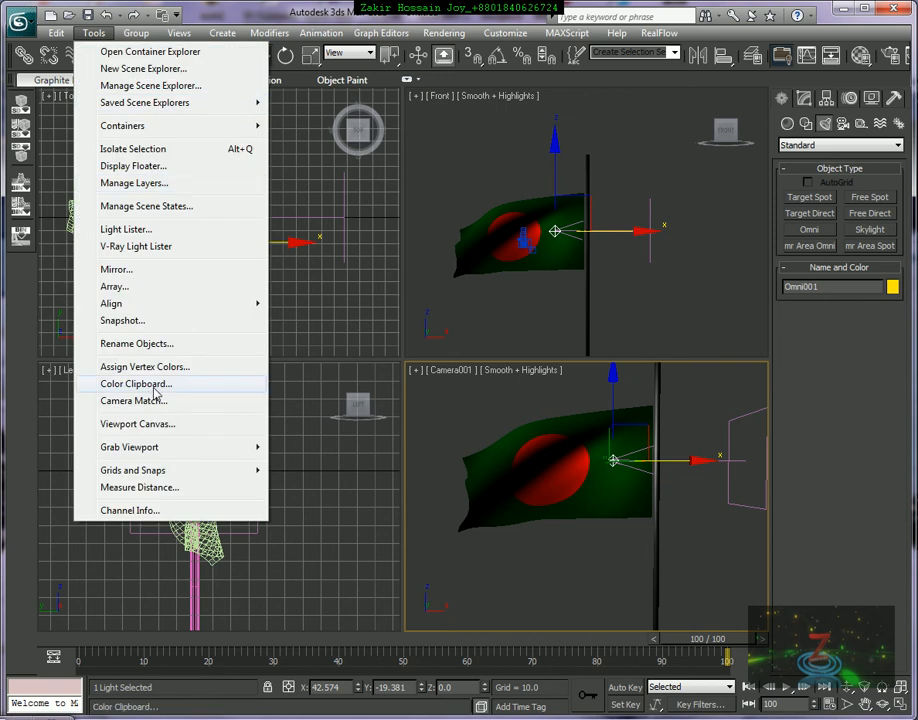
mouse_move(250, 454)
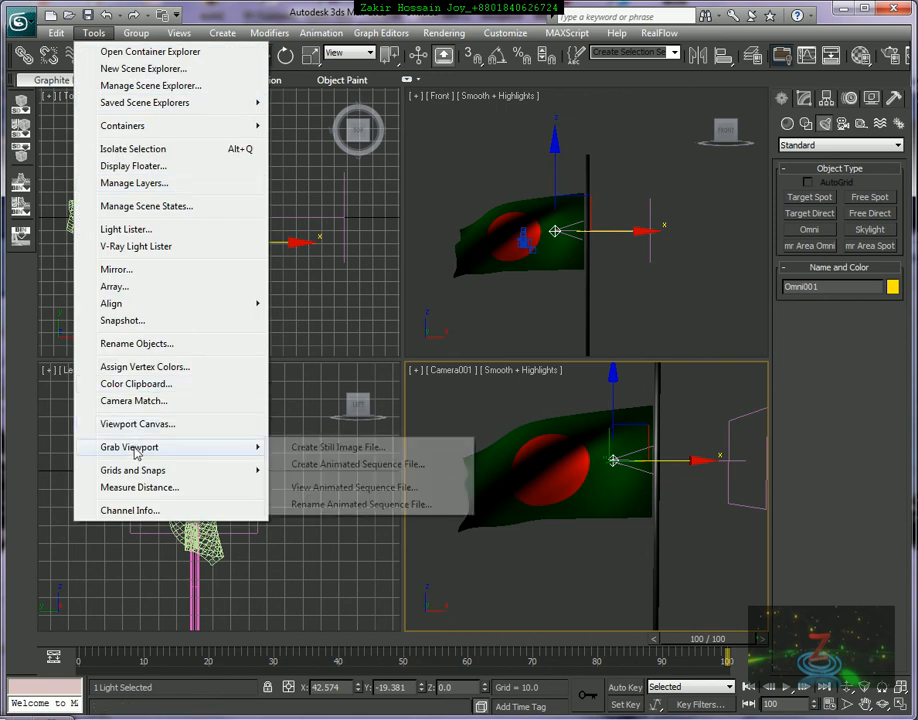
left_click(378, 468)
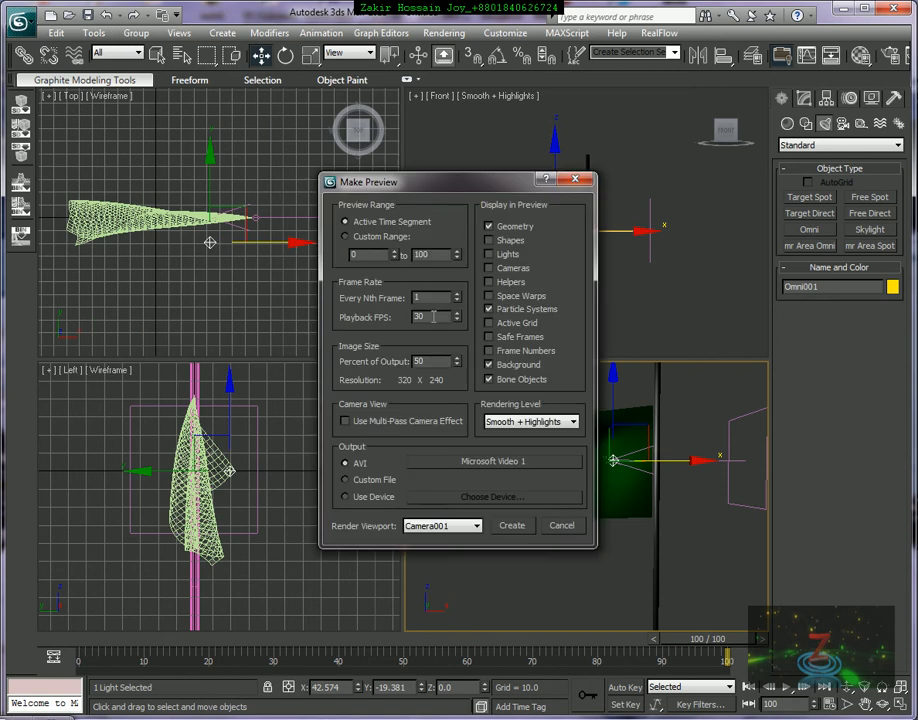
left_click_drag(457, 364, 463, 312)
left_click(514, 527)
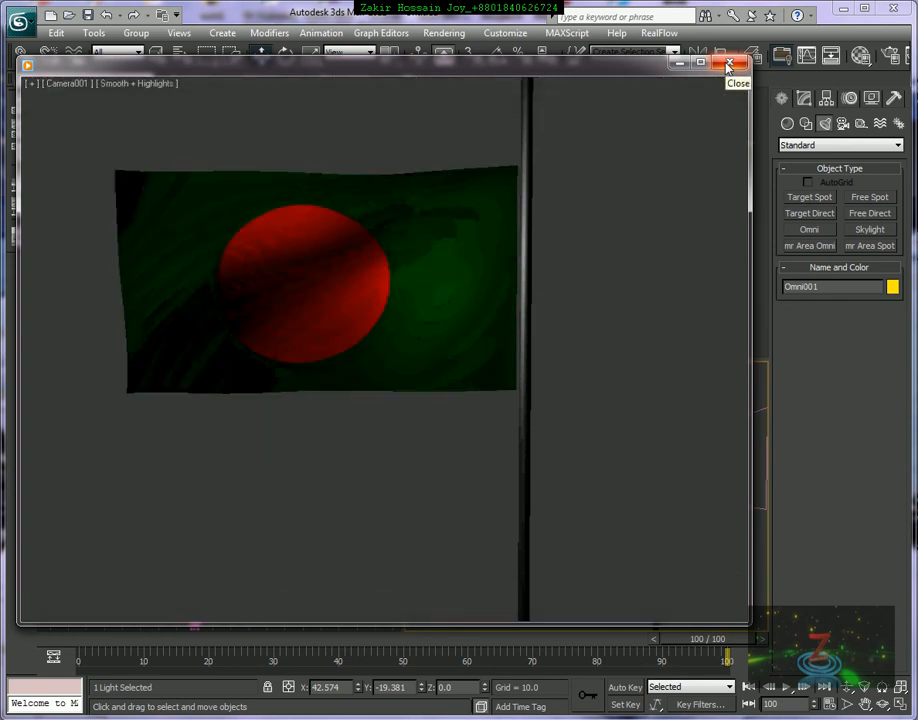
left_click(729, 66)
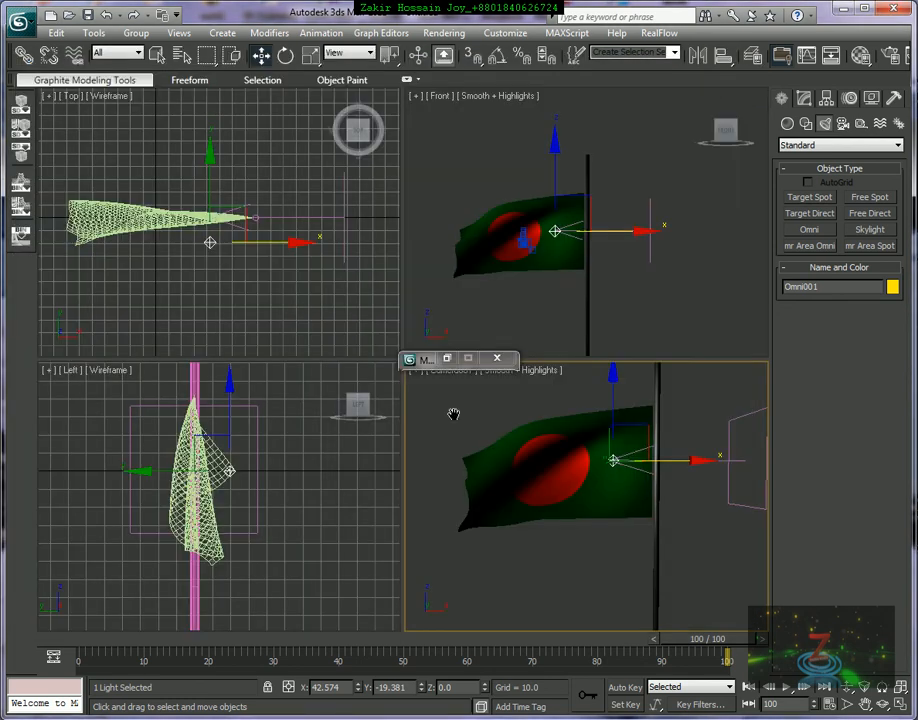
middle_click_drag(454, 414, 456, 414)
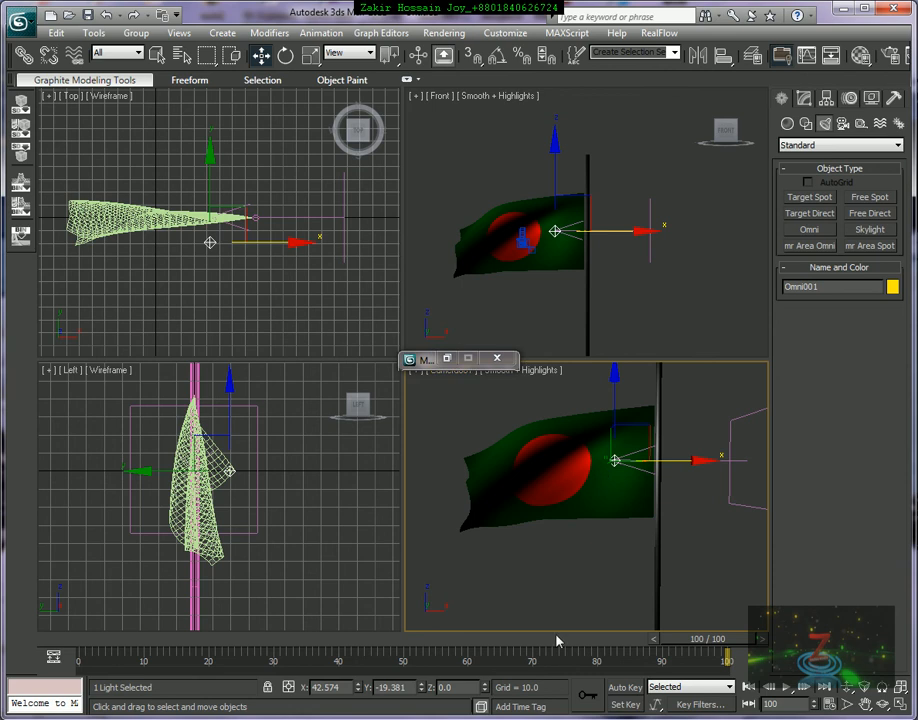